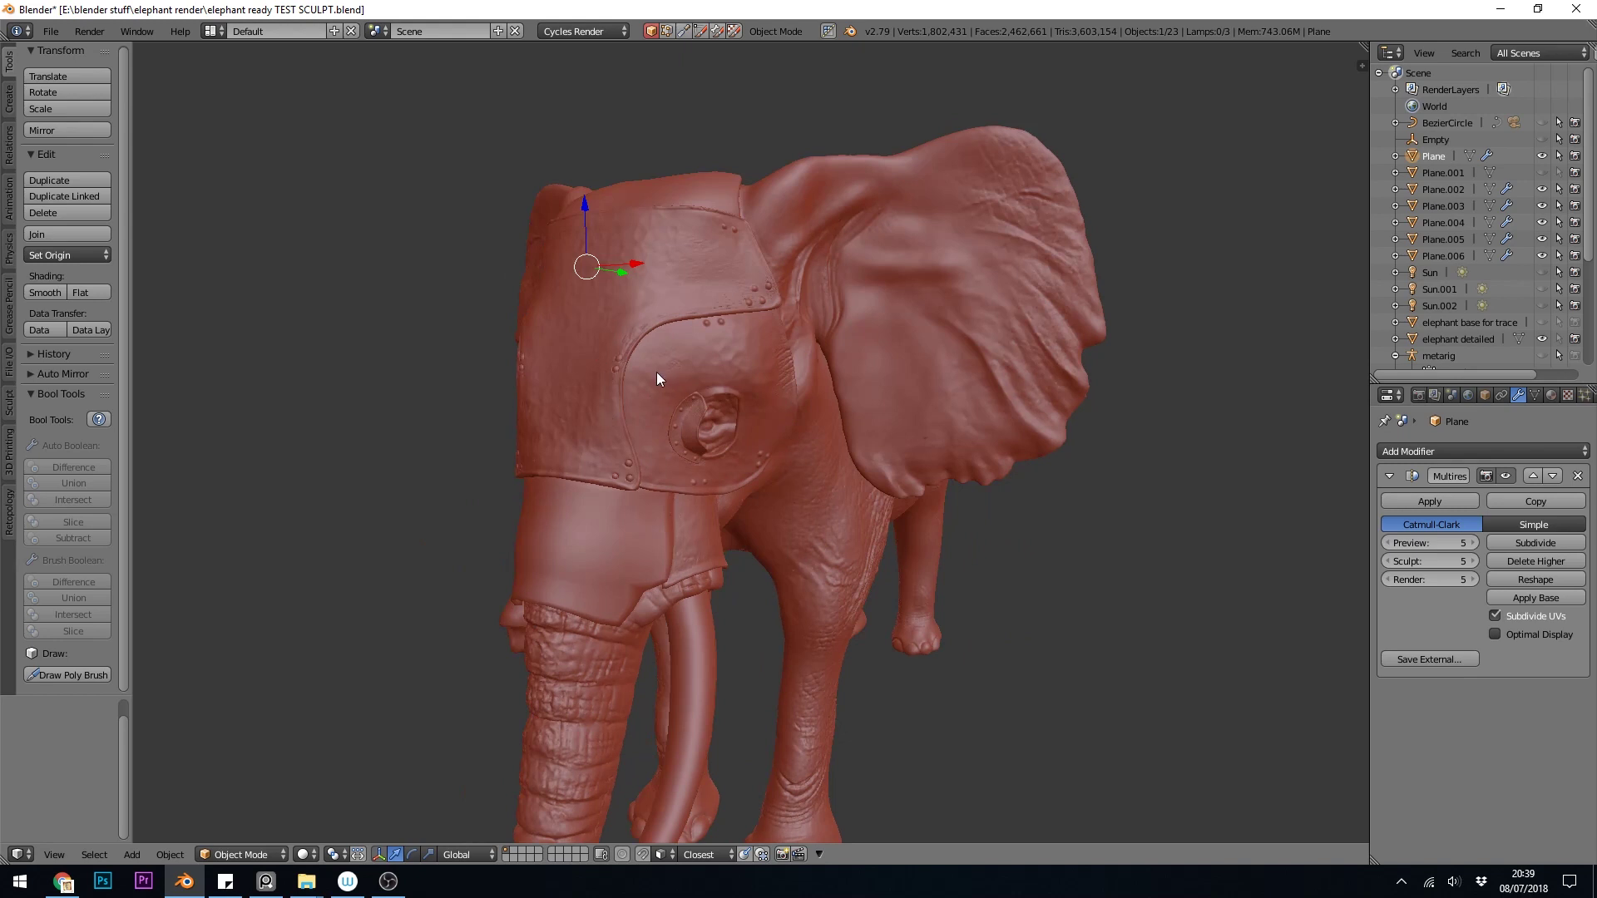
Step: Delete the armour plate covering the upper trunk, just below the forehead plate
{"action": "mouse_move", "coordinate": [661, 379]}
{"action": "middle_mouse_down"}
{"action": "mouse_move", "coordinate": [677, 384]}
{"action": "mouse_move", "coordinate": [722, 182]}
{"action": "middle_mouse_up"}
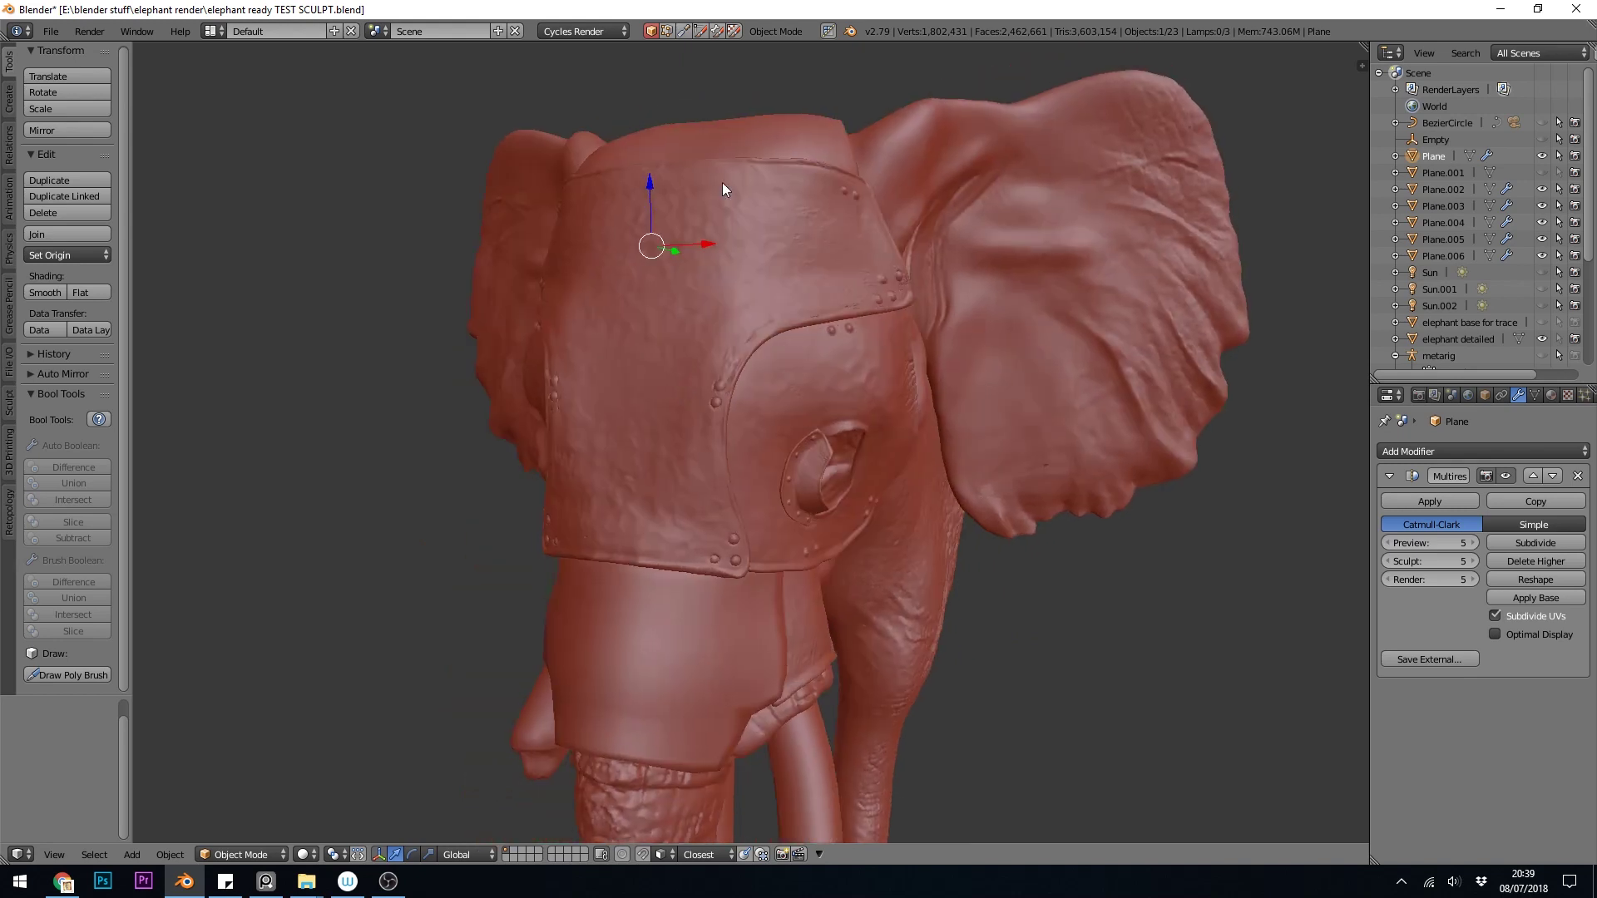
{"action": "mouse_move", "coordinate": [795, 451]}
{"action": "middle_mouse_down"}
{"action": "mouse_move", "coordinate": [741, 422]}
{"action": "mouse_move", "coordinate": [655, 311]}
{"action": "middle_mouse_up"}
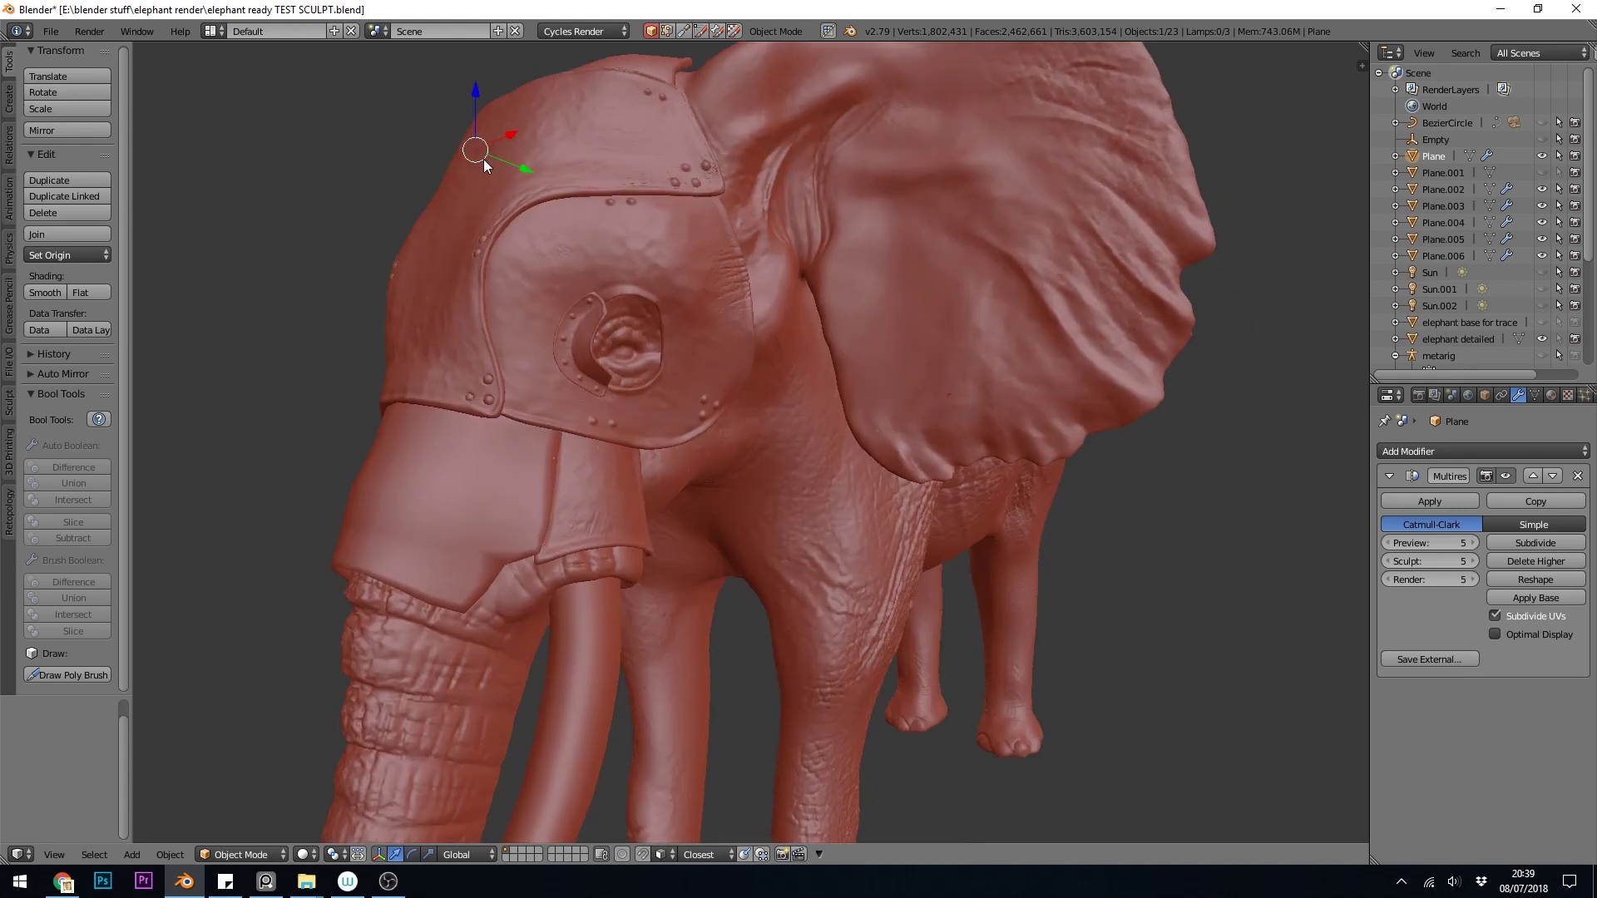
{"action": "middle_click_drag", "start_coordinate": [670, 371], "coordinate": [590, 518]}
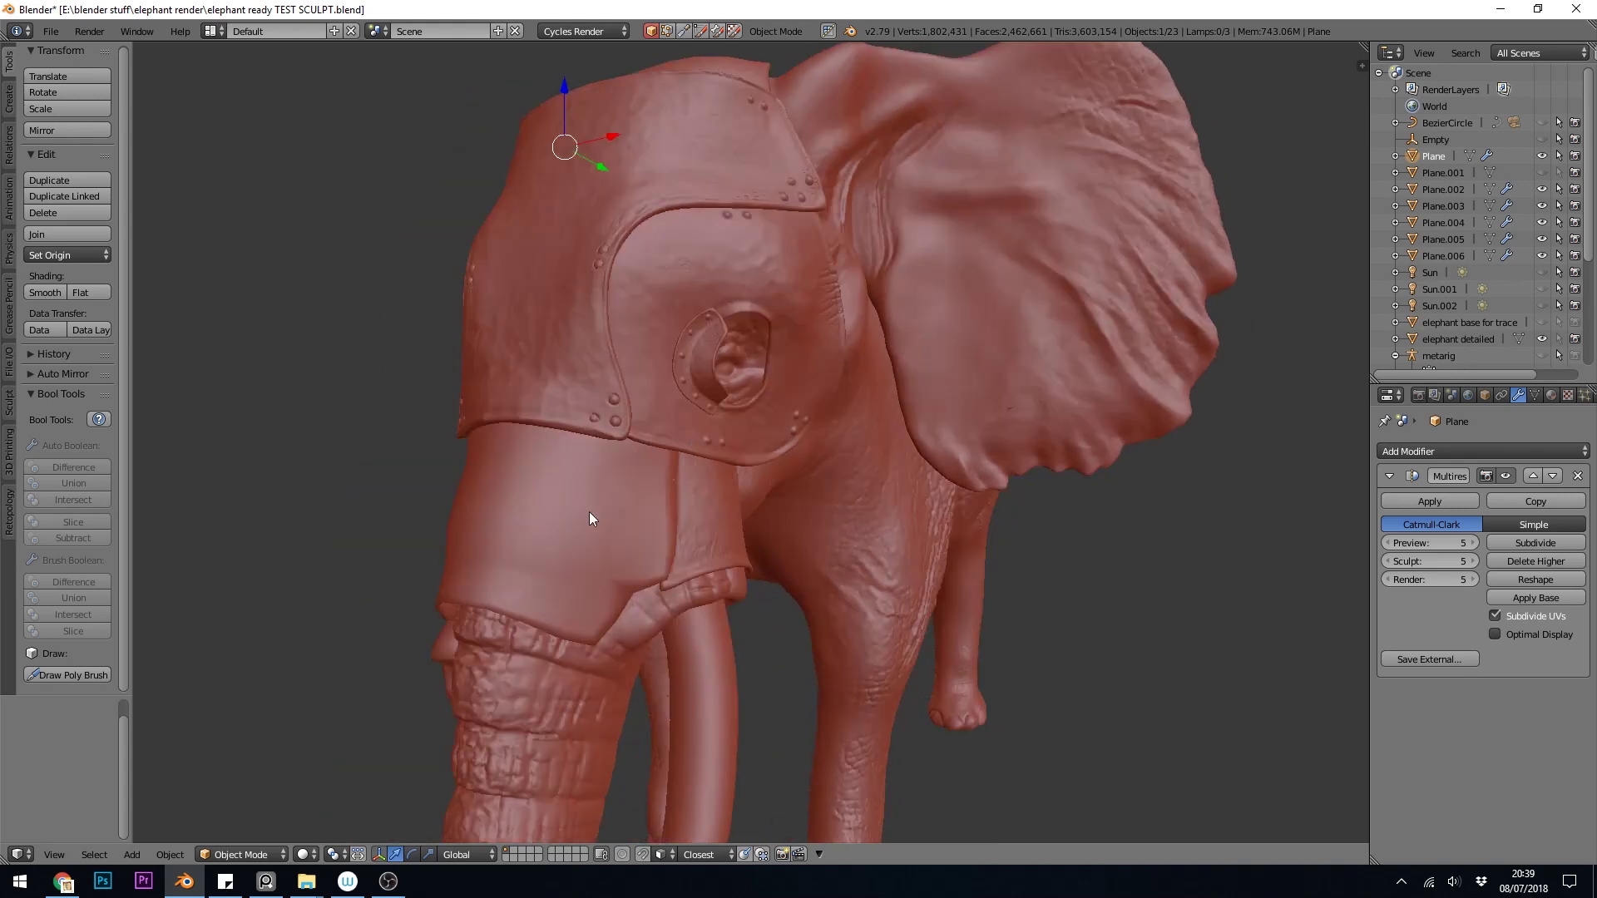
{"action": "right_click", "coordinate": [551, 533]}
{"action": "key", "text": "Delete"}
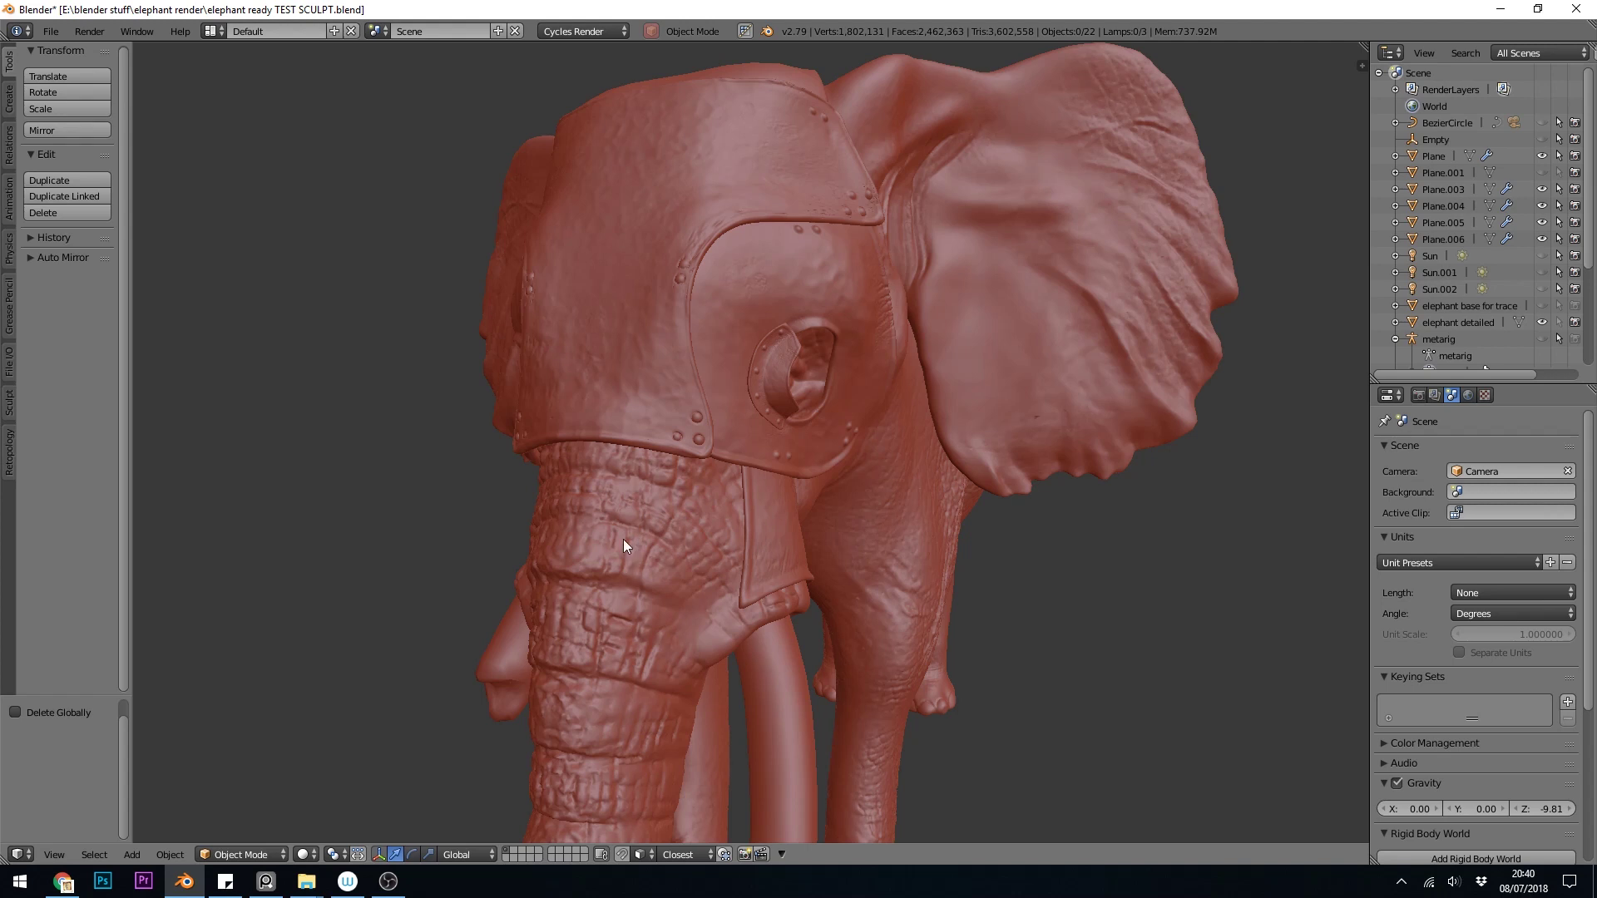
Step: Place the 3D cursor on the front of the upper trunk and add a plane mesh there
{"action": "left_click", "coordinate": [583, 536]}
{"action": "key", "text": "n"}
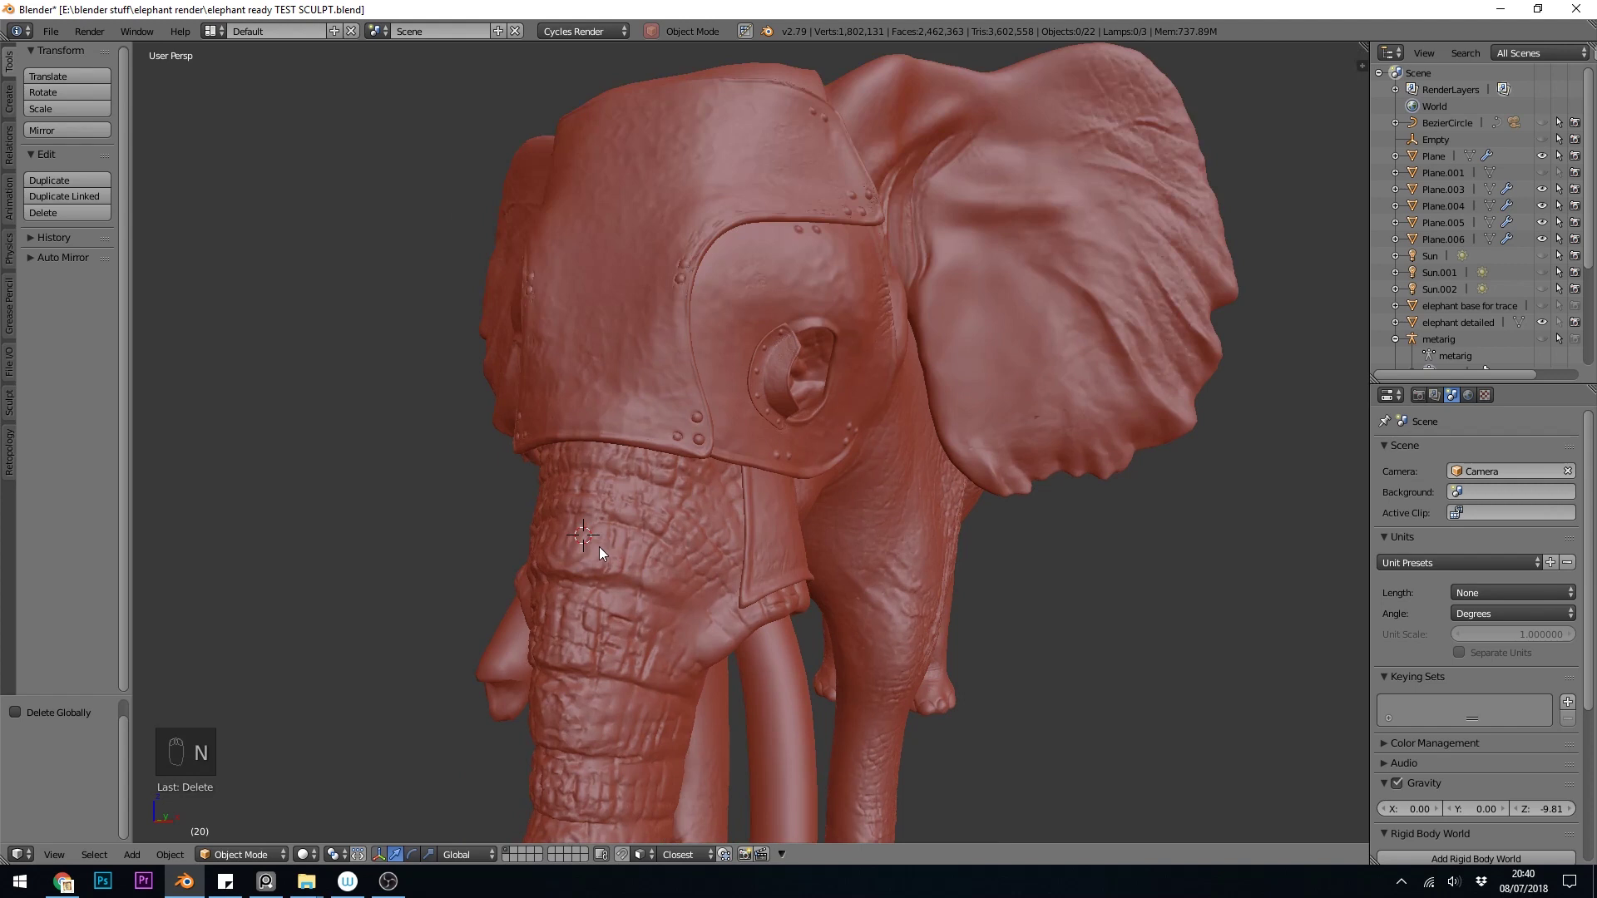
{"action": "key", "text": "shift+a"}
{"action": "mouse_move", "coordinate": [592, 547]}
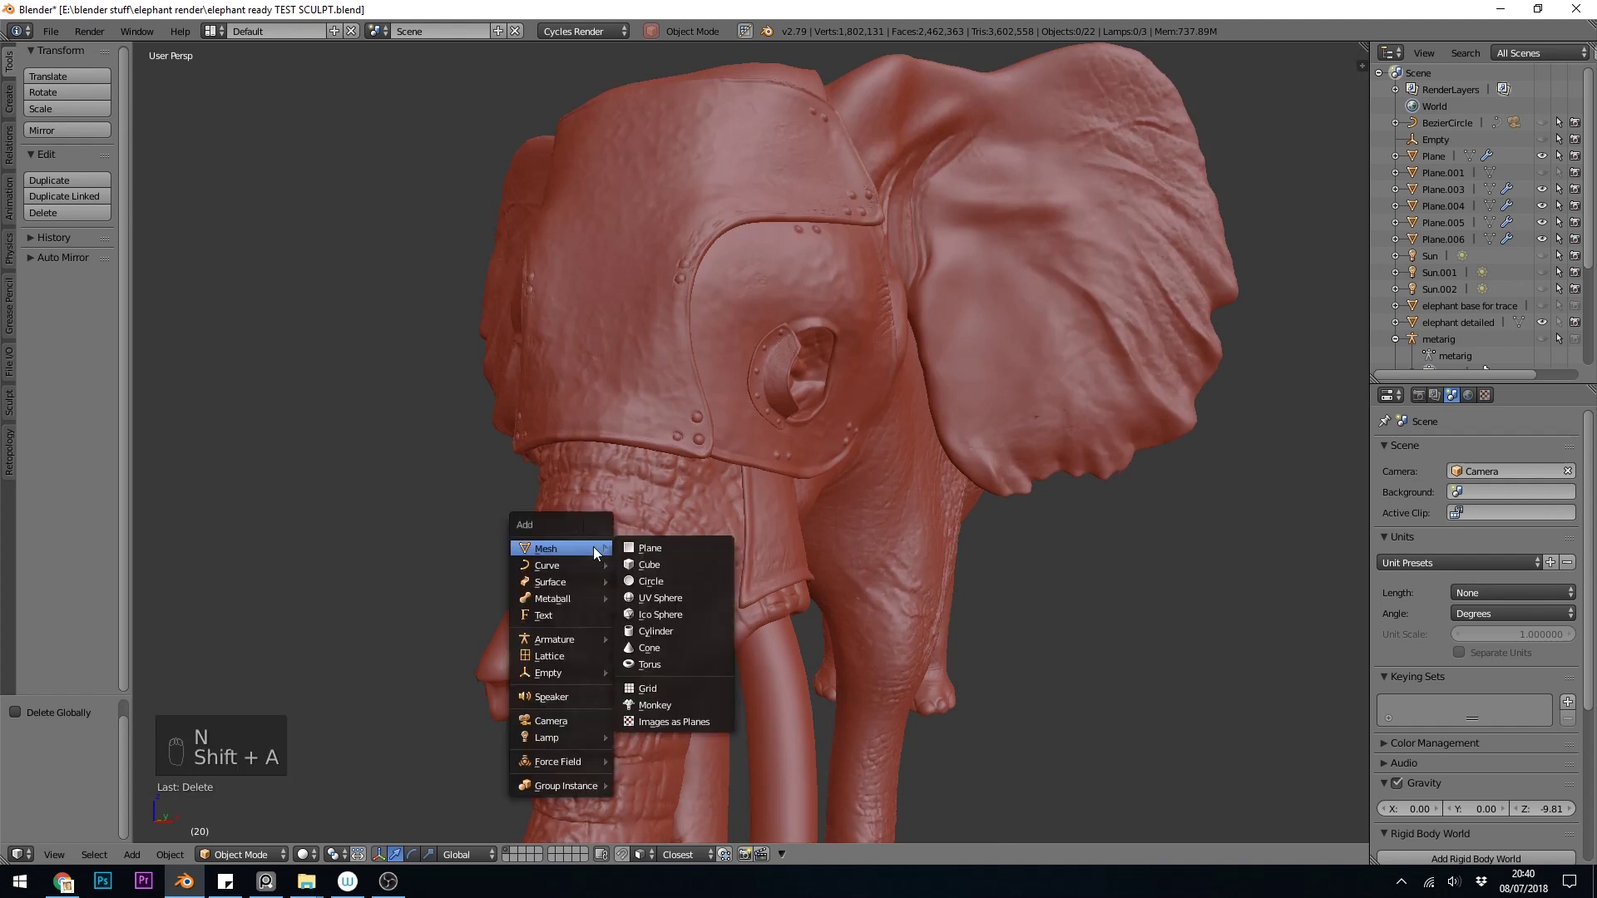
{"action": "left_click", "coordinate": [642, 546]}
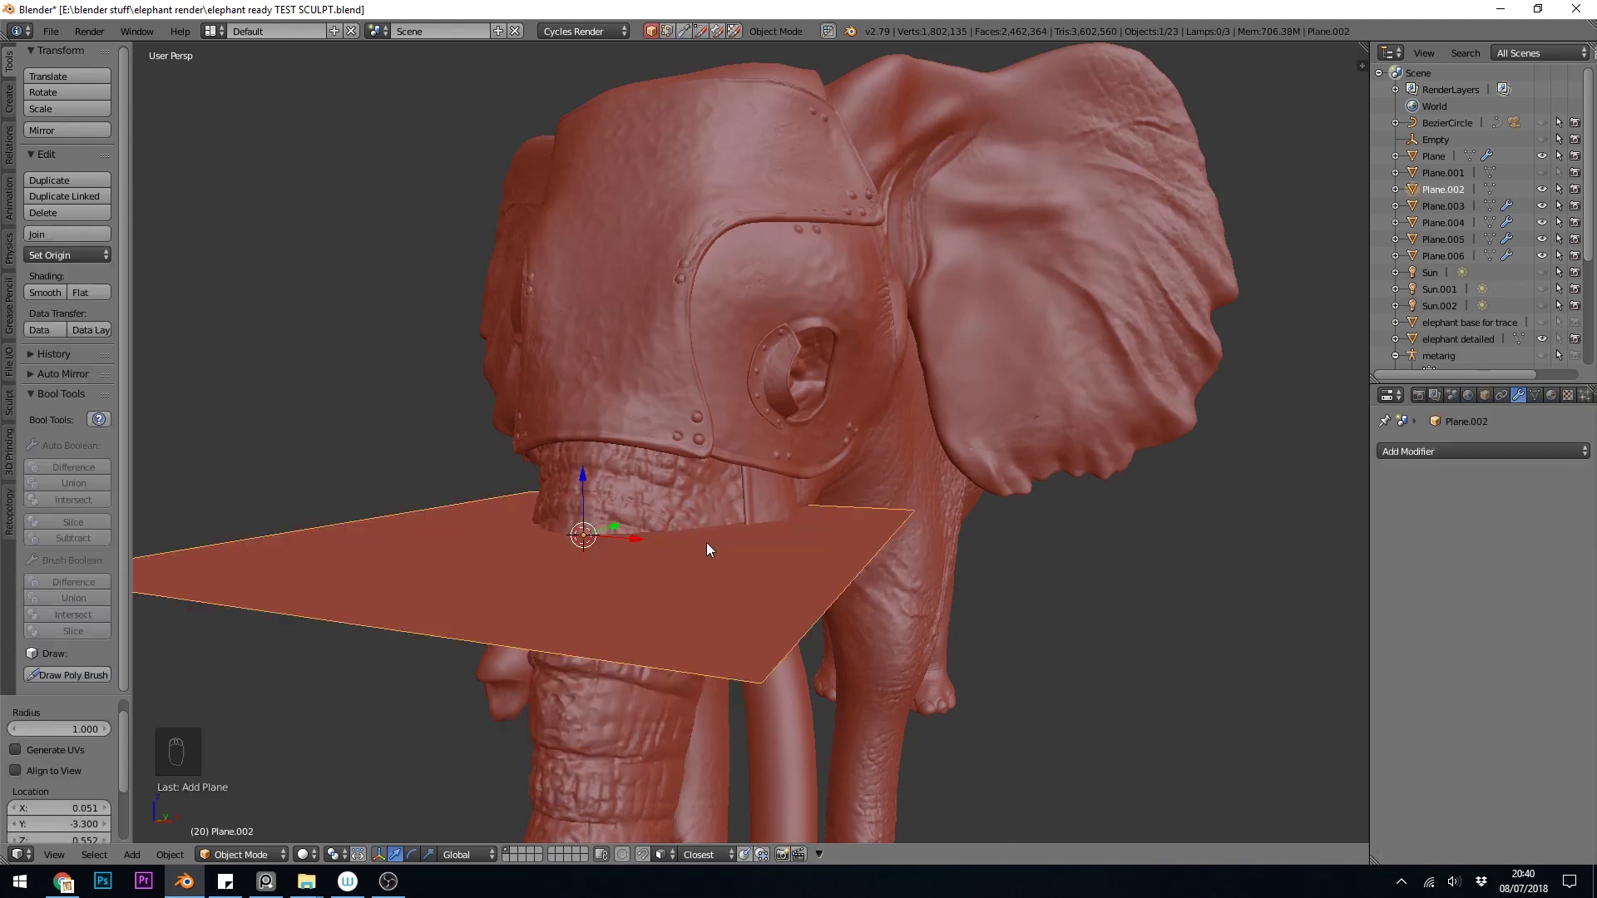
Step: Scale the new plane down to about 0.146 and rotate it about 67.6° around X so it follows the trunk's front
{"action": "left_click", "coordinate": [136, 854]}
{"action": "key", "text": "s"}
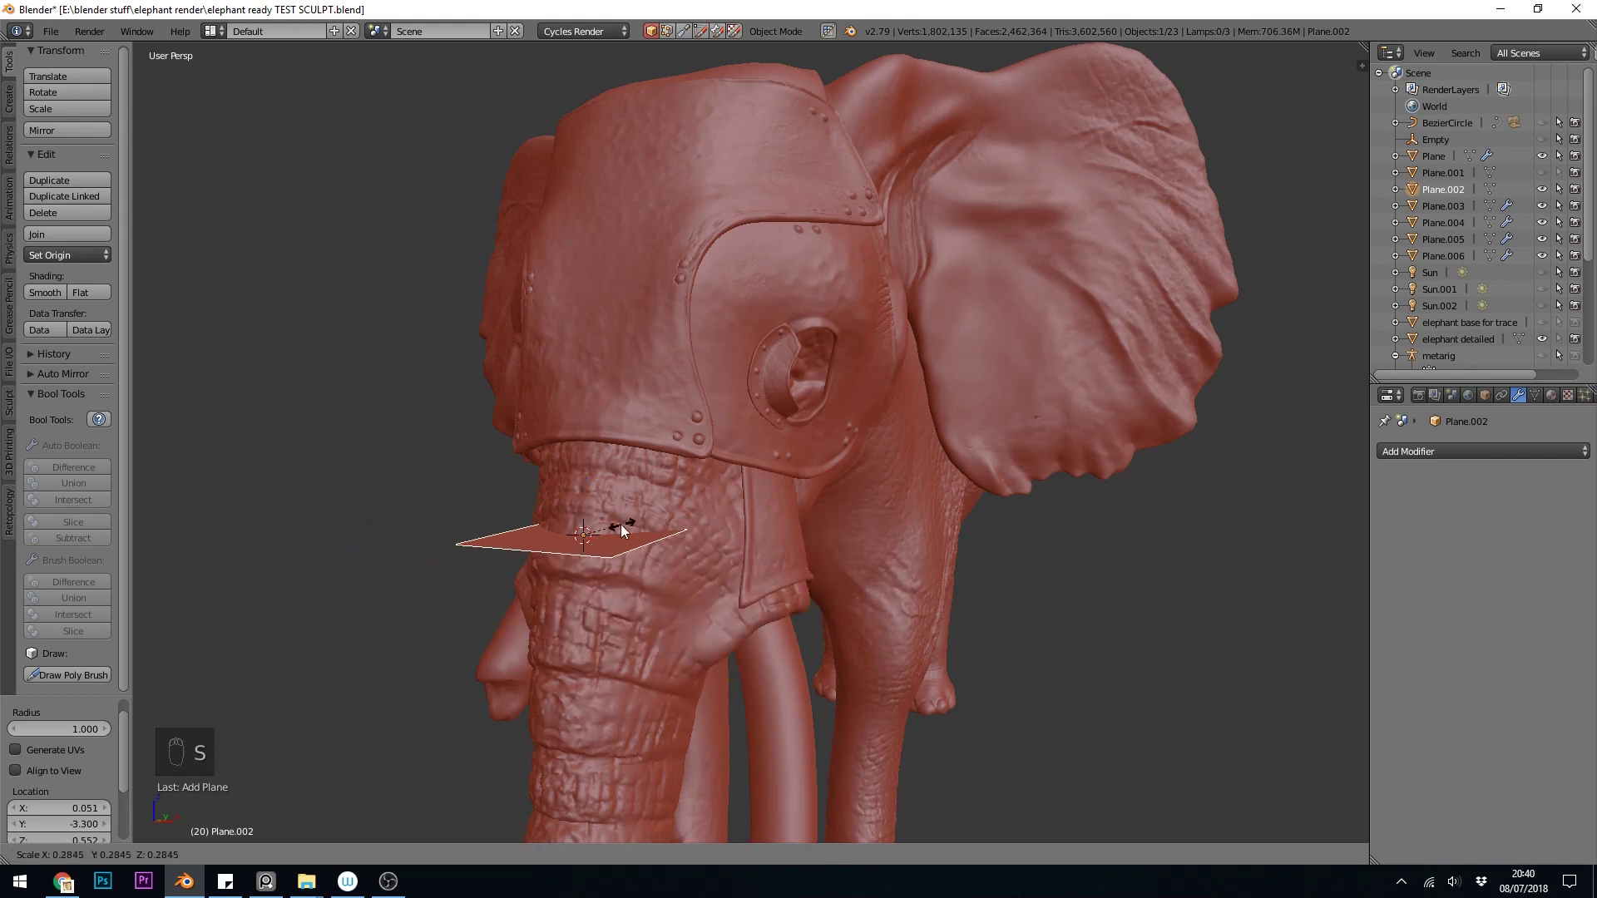
{"action": "left_click", "coordinate": [607, 532]}
{"action": "middle_click_drag", "start_coordinate": [682, 573], "coordinate": [583, 567]}
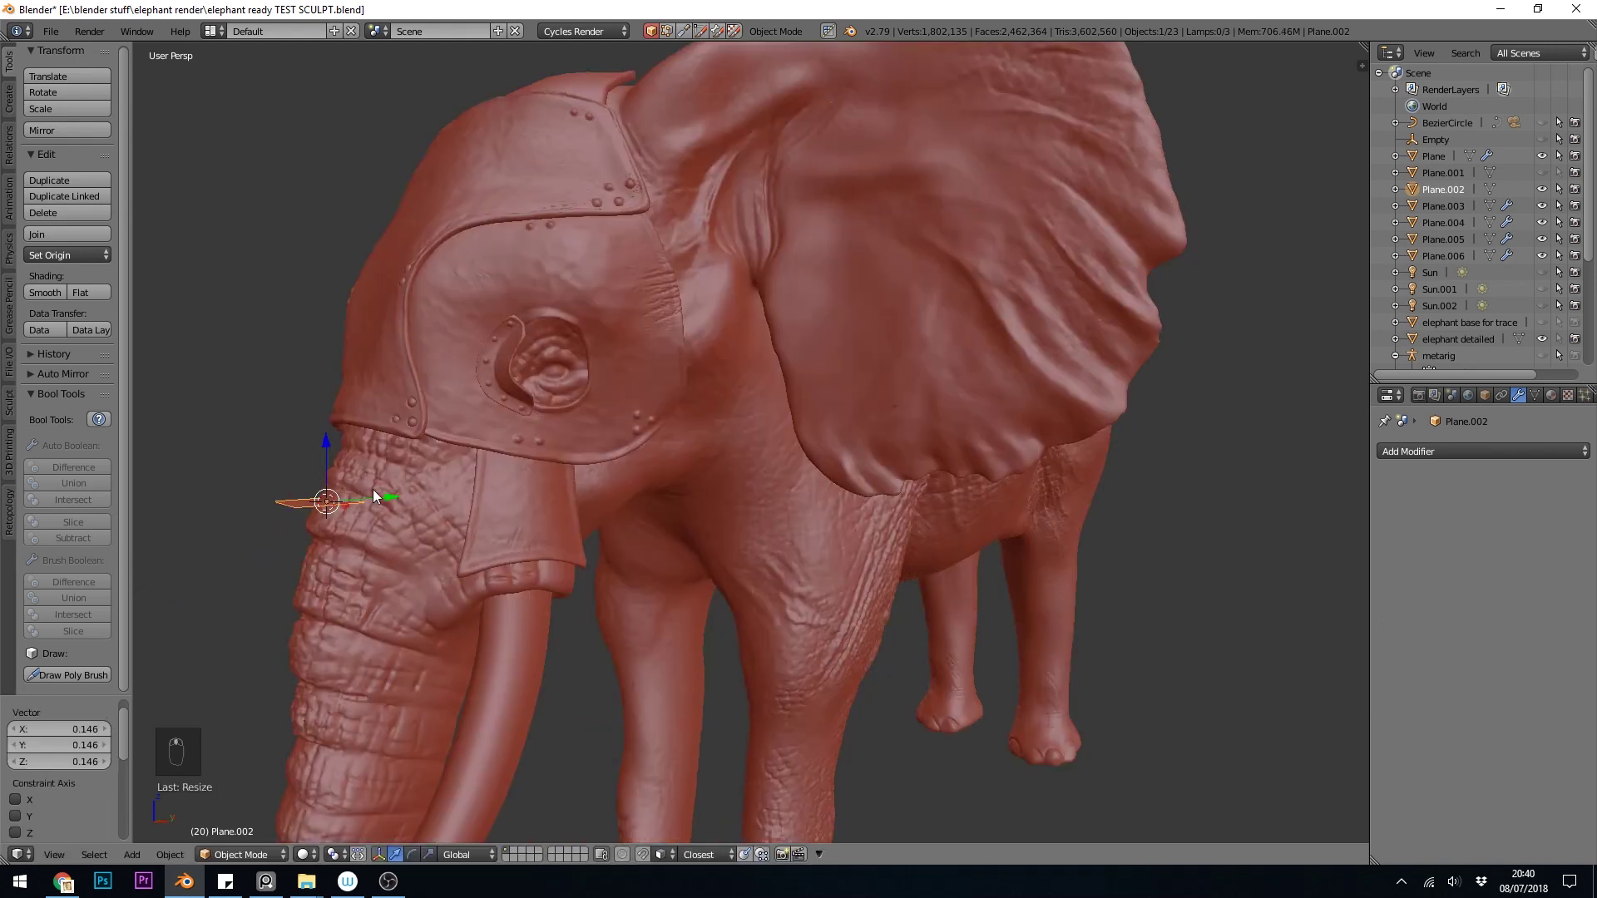
{"action": "key", "text": "r"}
{"action": "key", "text": "x"}
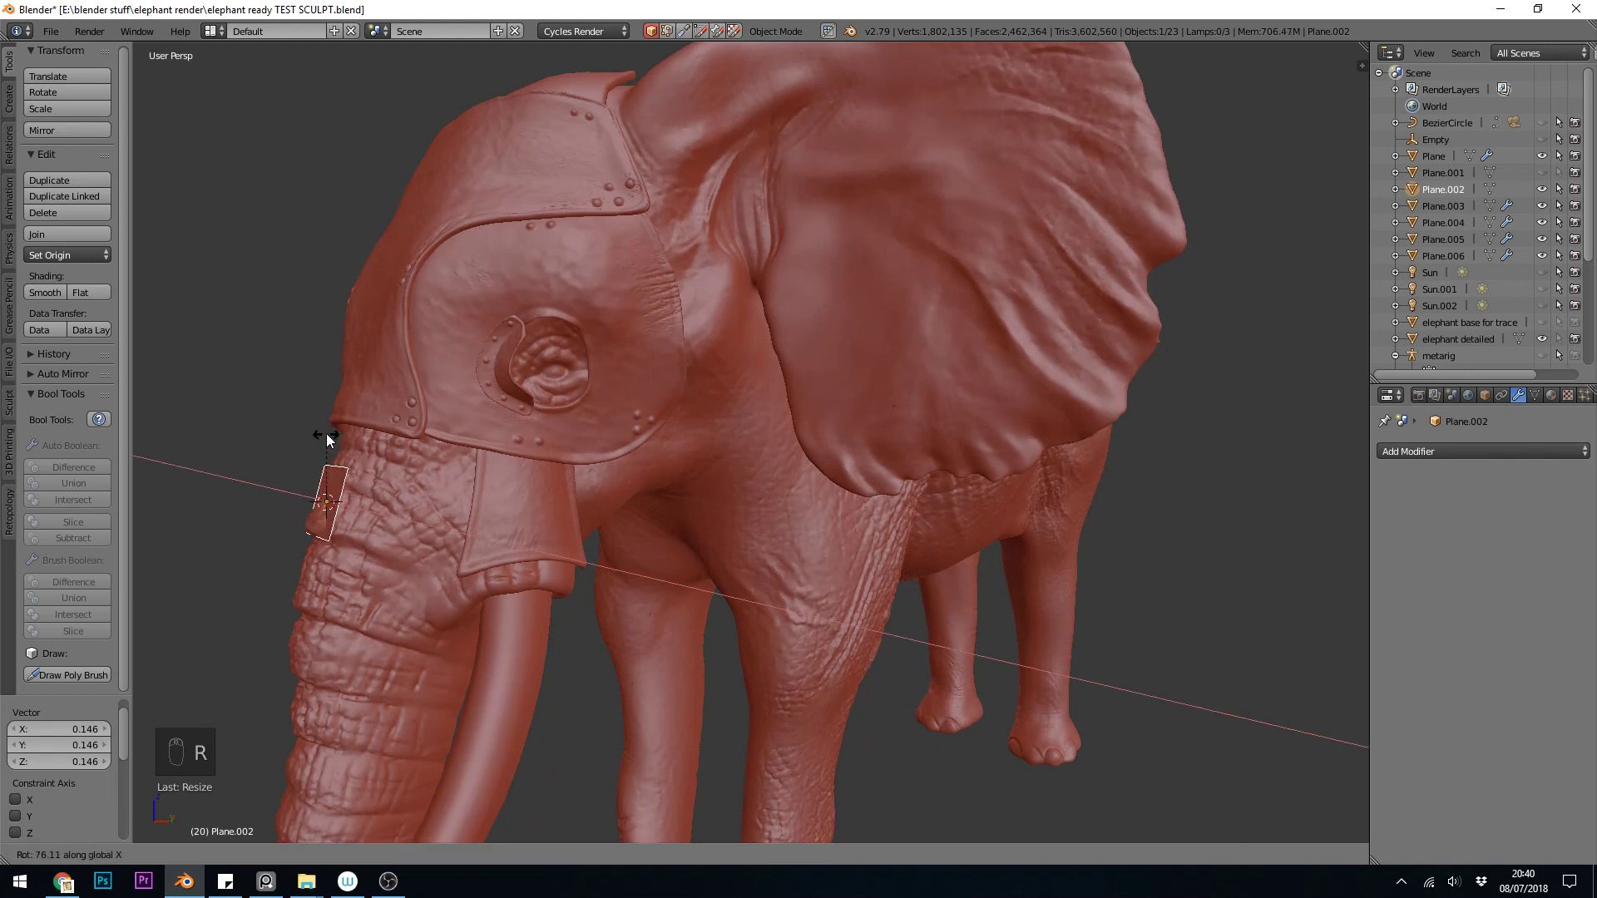
{"action": "left_click", "coordinate": [326, 433]}
{"action": "middle_click_drag", "start_coordinate": [326, 433], "coordinate": [728, 545]}
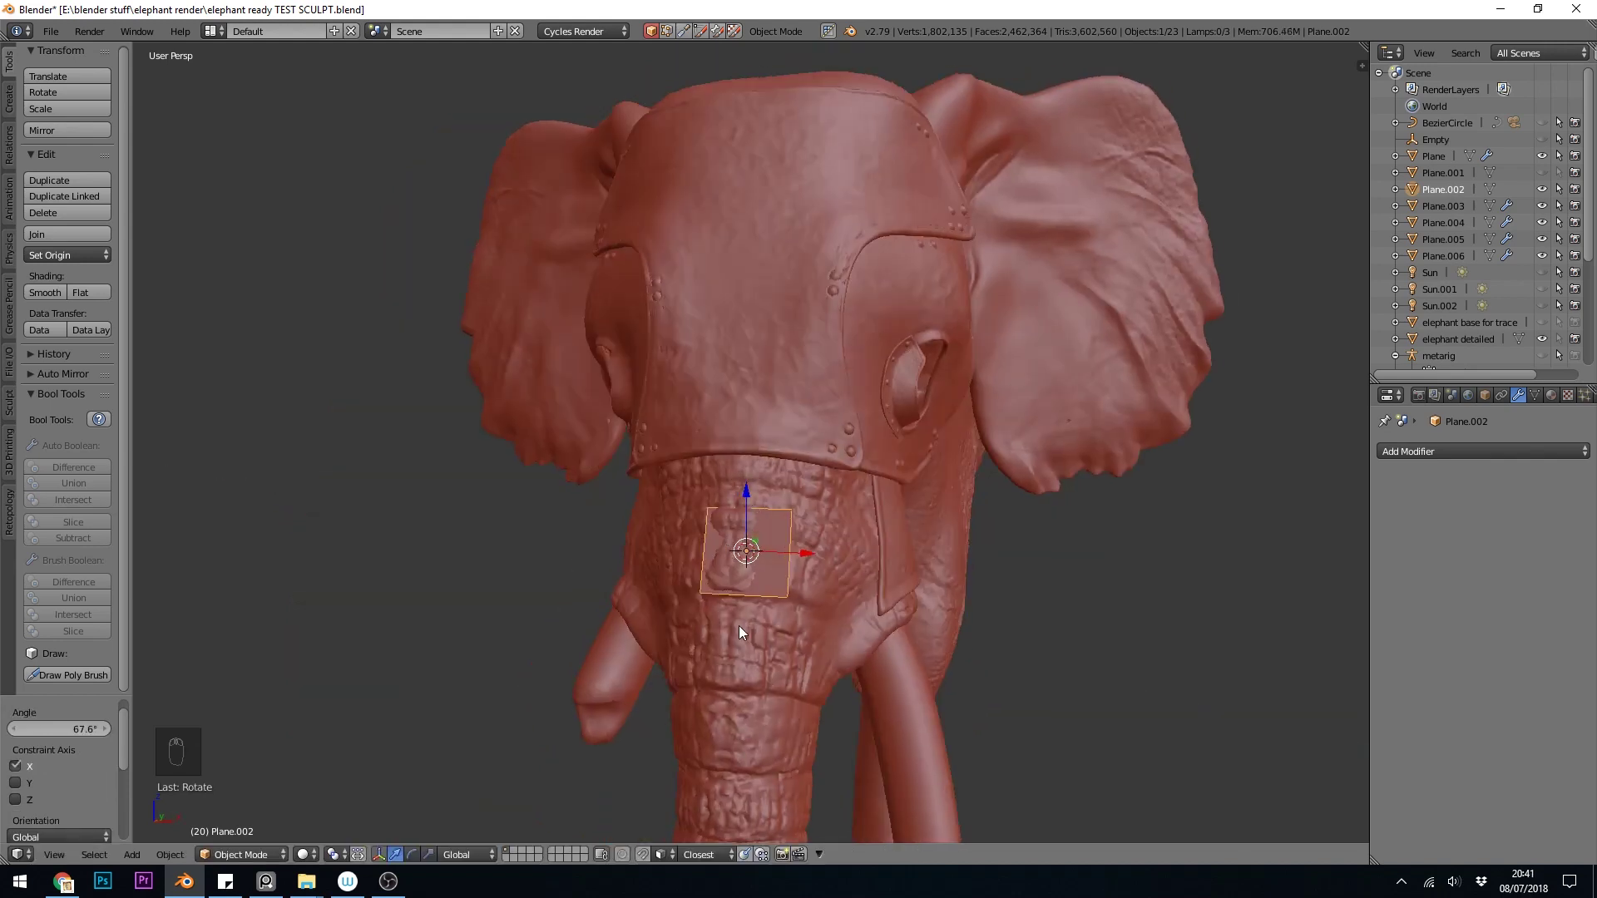
Step: Apply AutoMirror to the plane along the X axis and return to Object Mode
{"action": "left_click", "coordinate": [32, 376]}
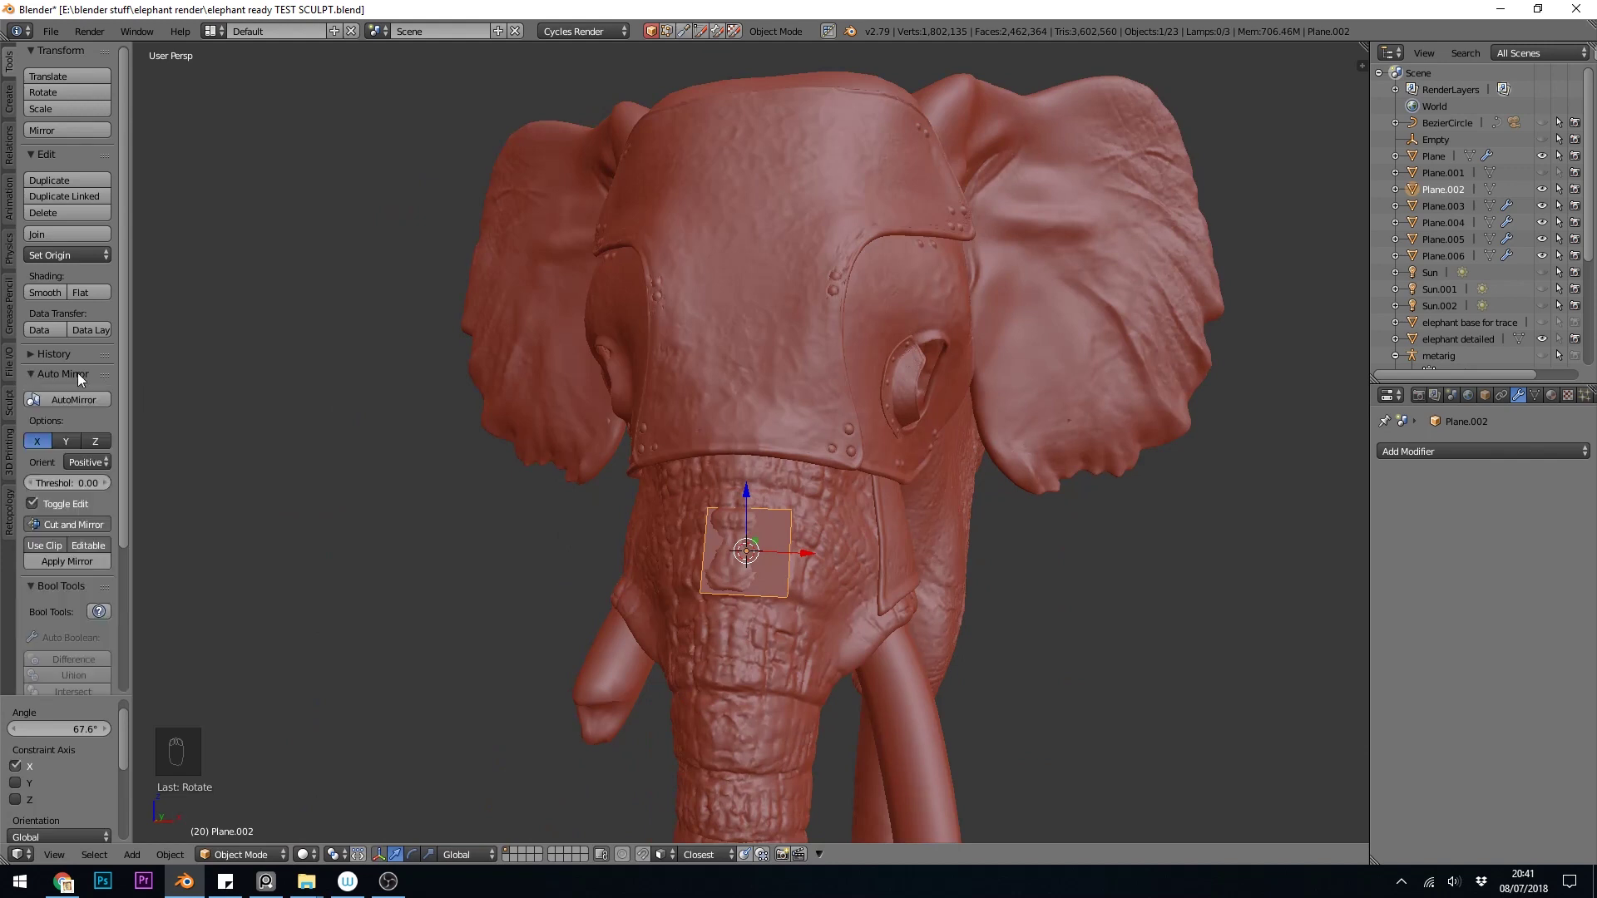
{"action": "left_click", "coordinate": [73, 400]}
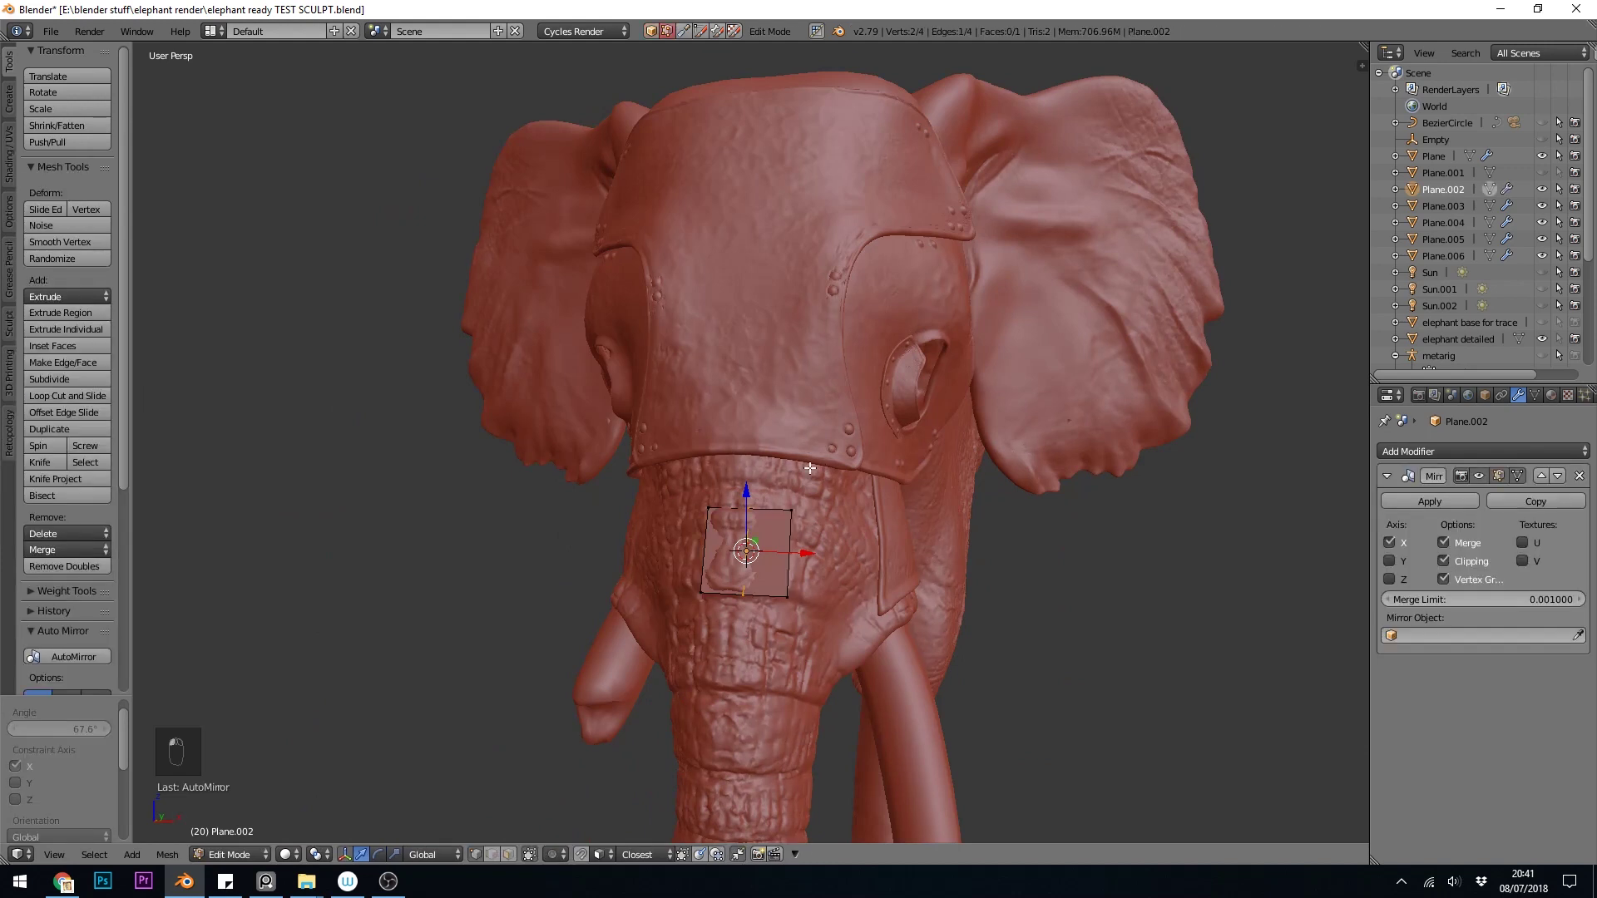
{"action": "key", "text": "Tab"}
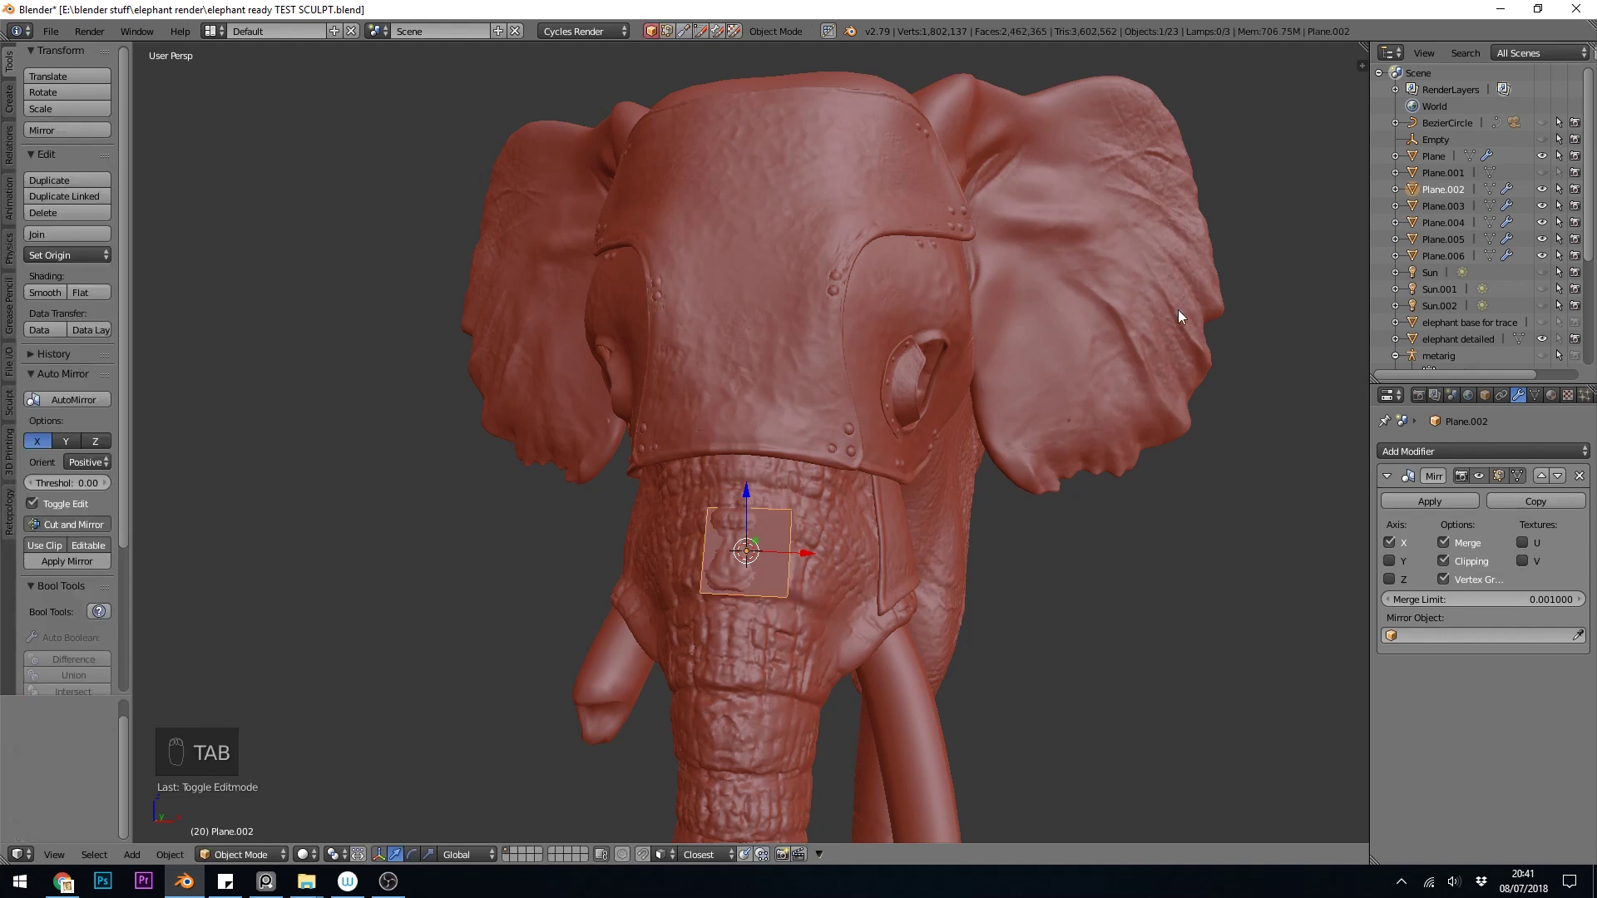
Step: Set the plane's X location to 0 and apply its rotation and scale
{"action": "key", "text": "n"}
{"action": "left_click", "coordinate": [1269, 92]}
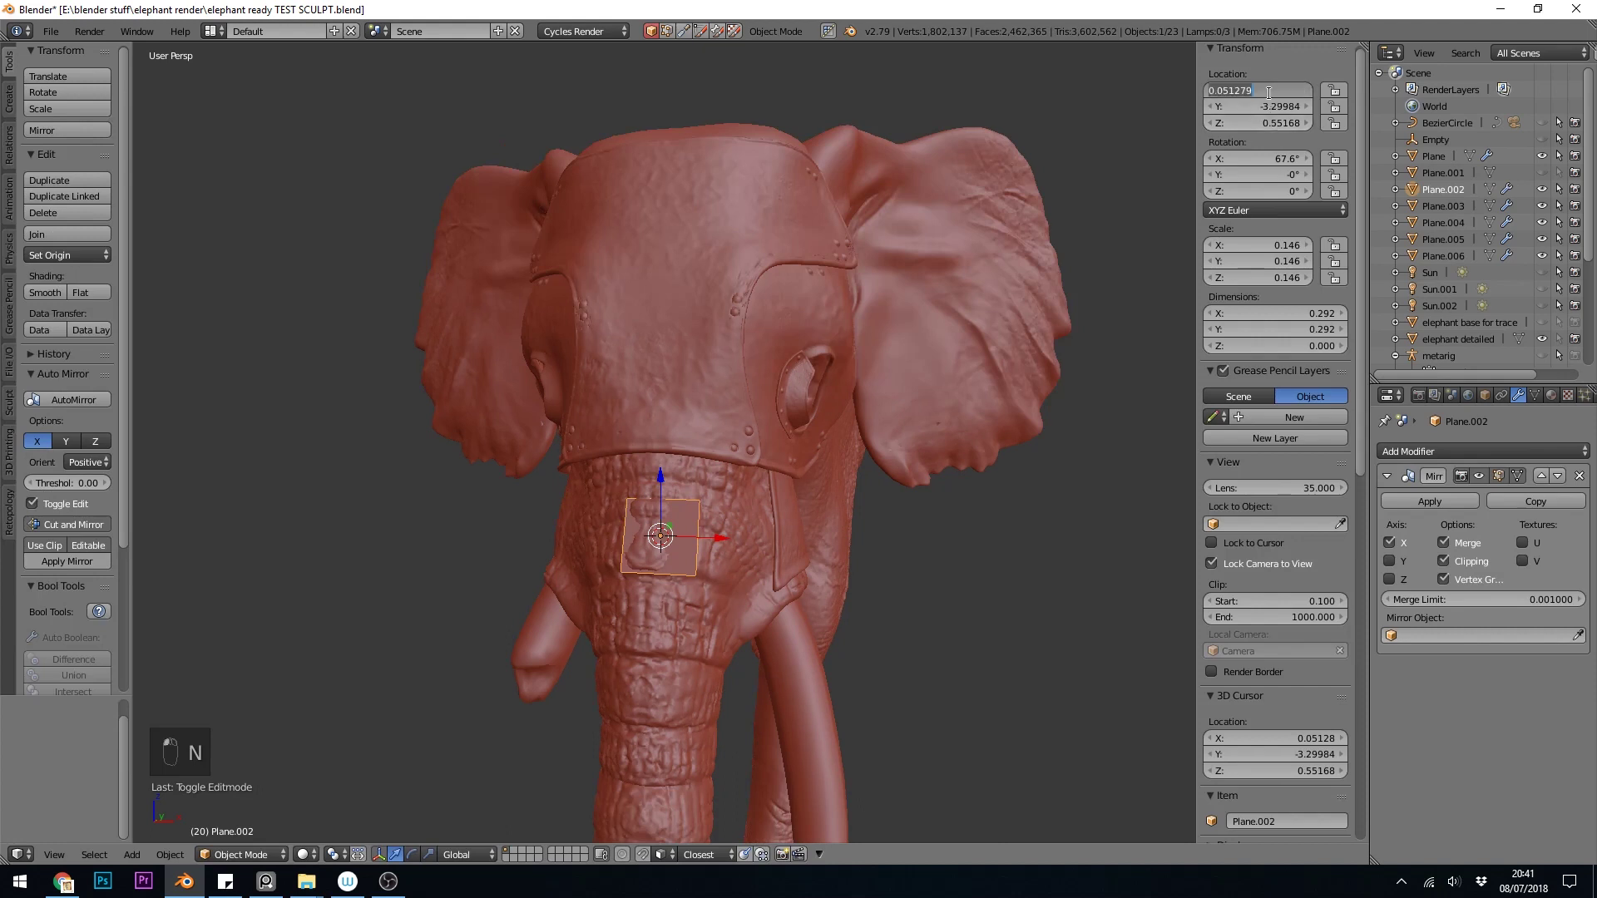
{"action": "type", "text": "0"}
{"action": "key", "text": "Return"}
{"action": "middle_click_drag", "start_coordinate": [900, 373], "coordinate": [811, 496]}
{"action": "middle_click_drag", "start_coordinate": [745, 670], "coordinate": [696, 551]}
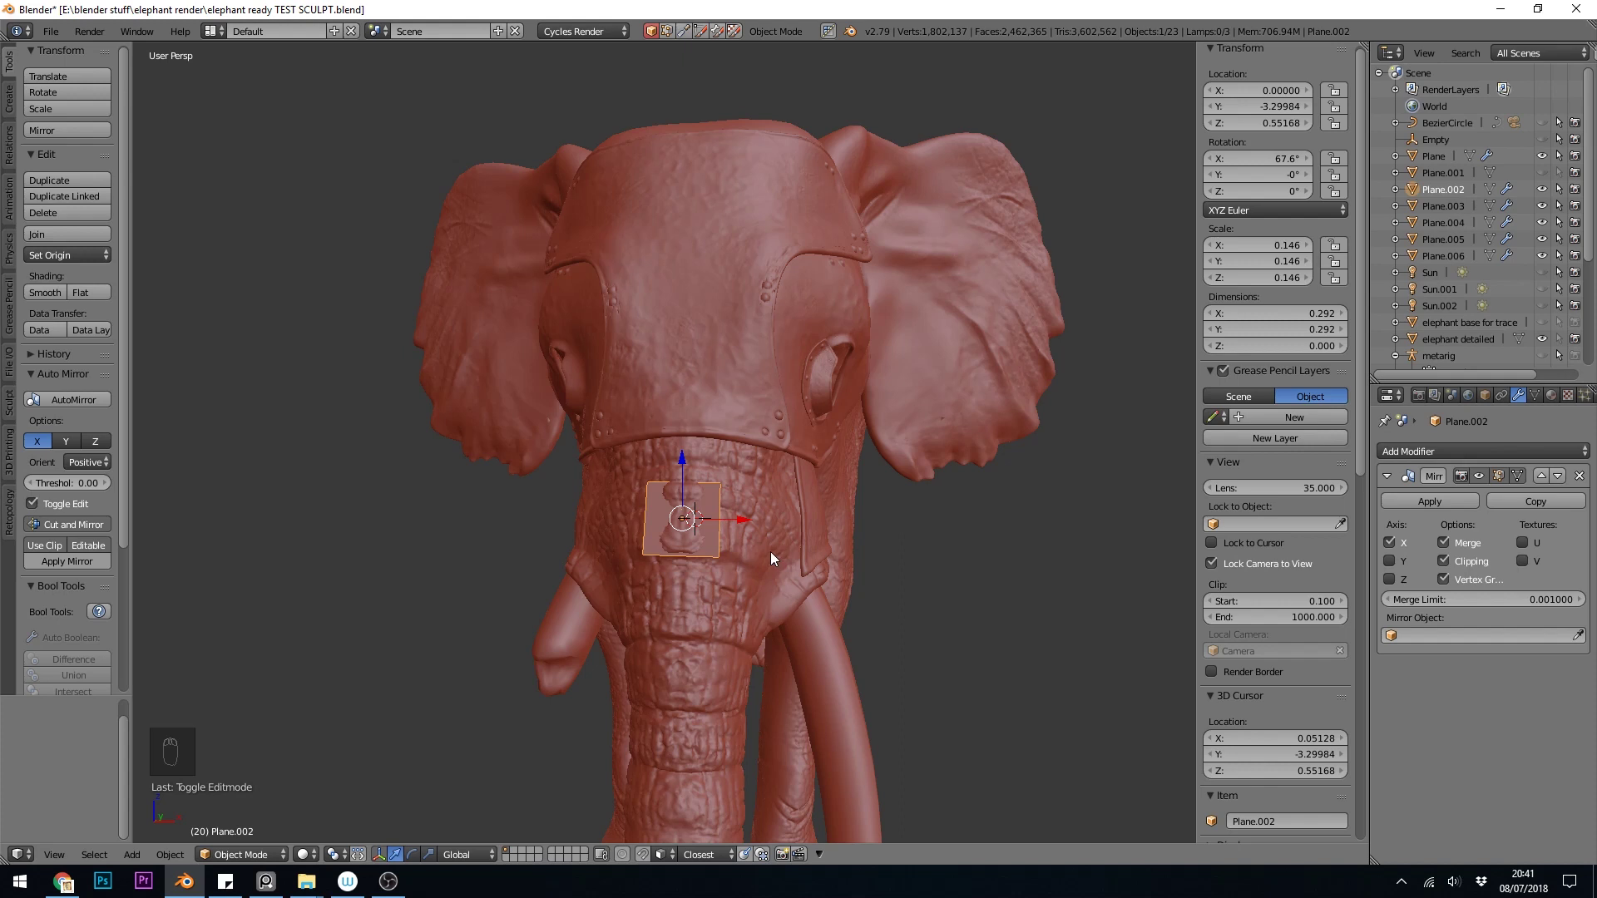
{"action": "key", "text": "ctrl+a"}
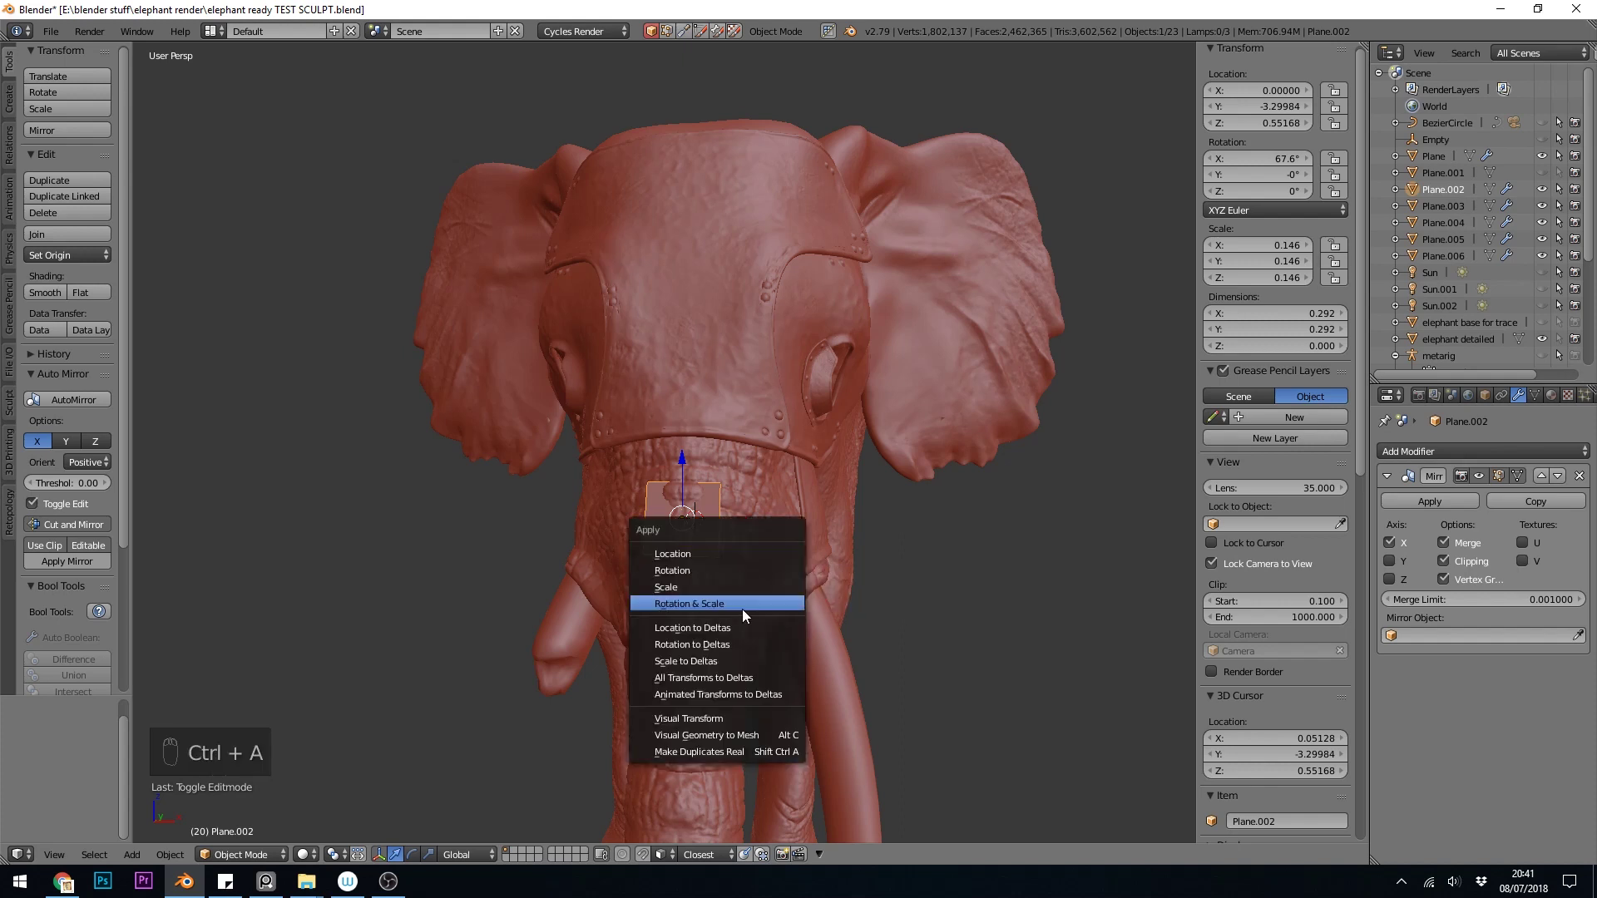
{"action": "left_click", "coordinate": [742, 609]}
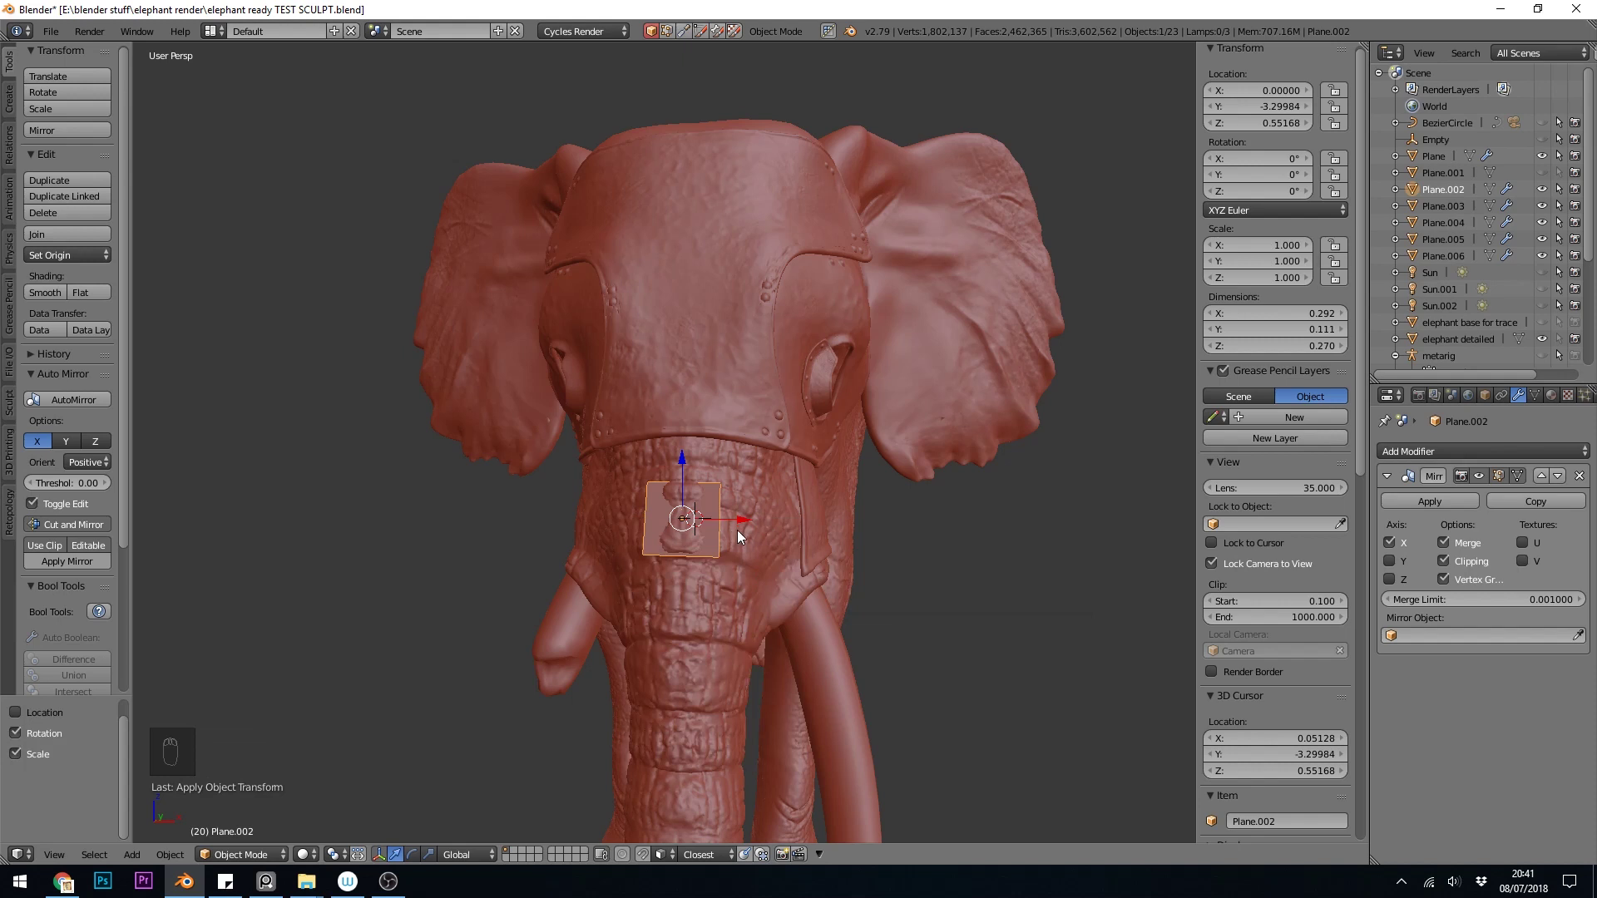
Step: In Edit Mode, add a Shrinkwrap modifier to the plane with the elephant base for trace object as target
{"action": "middle_click_drag", "start_coordinate": [737, 534], "coordinate": [582, 523]}
{"action": "key", "text": "Tab"}
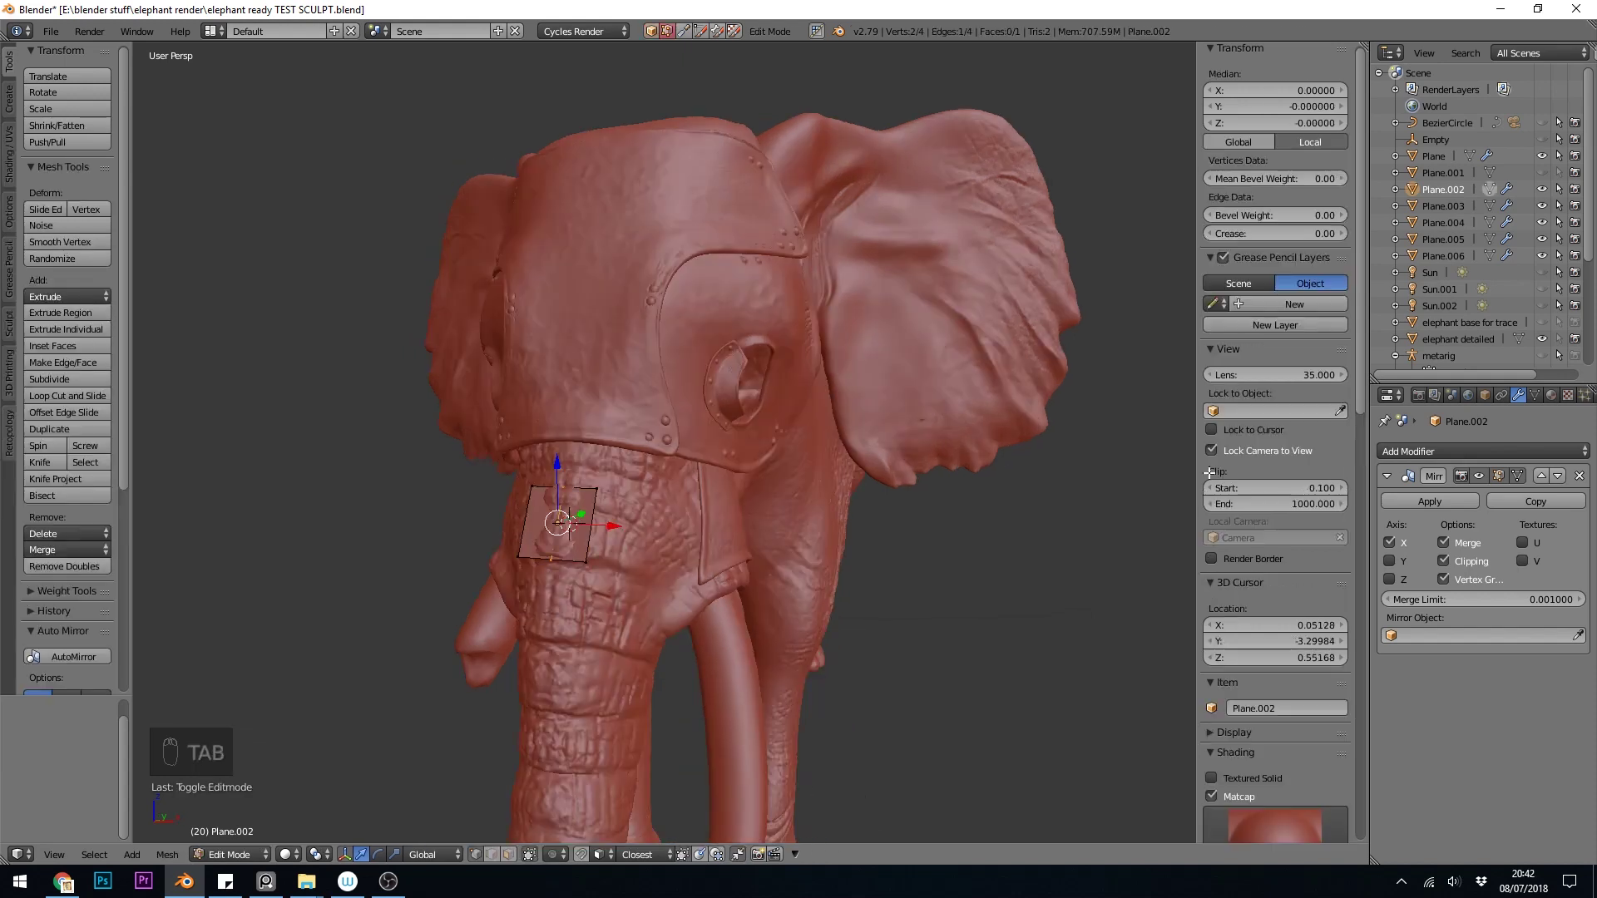
{"action": "left_click", "coordinate": [1502, 456]}
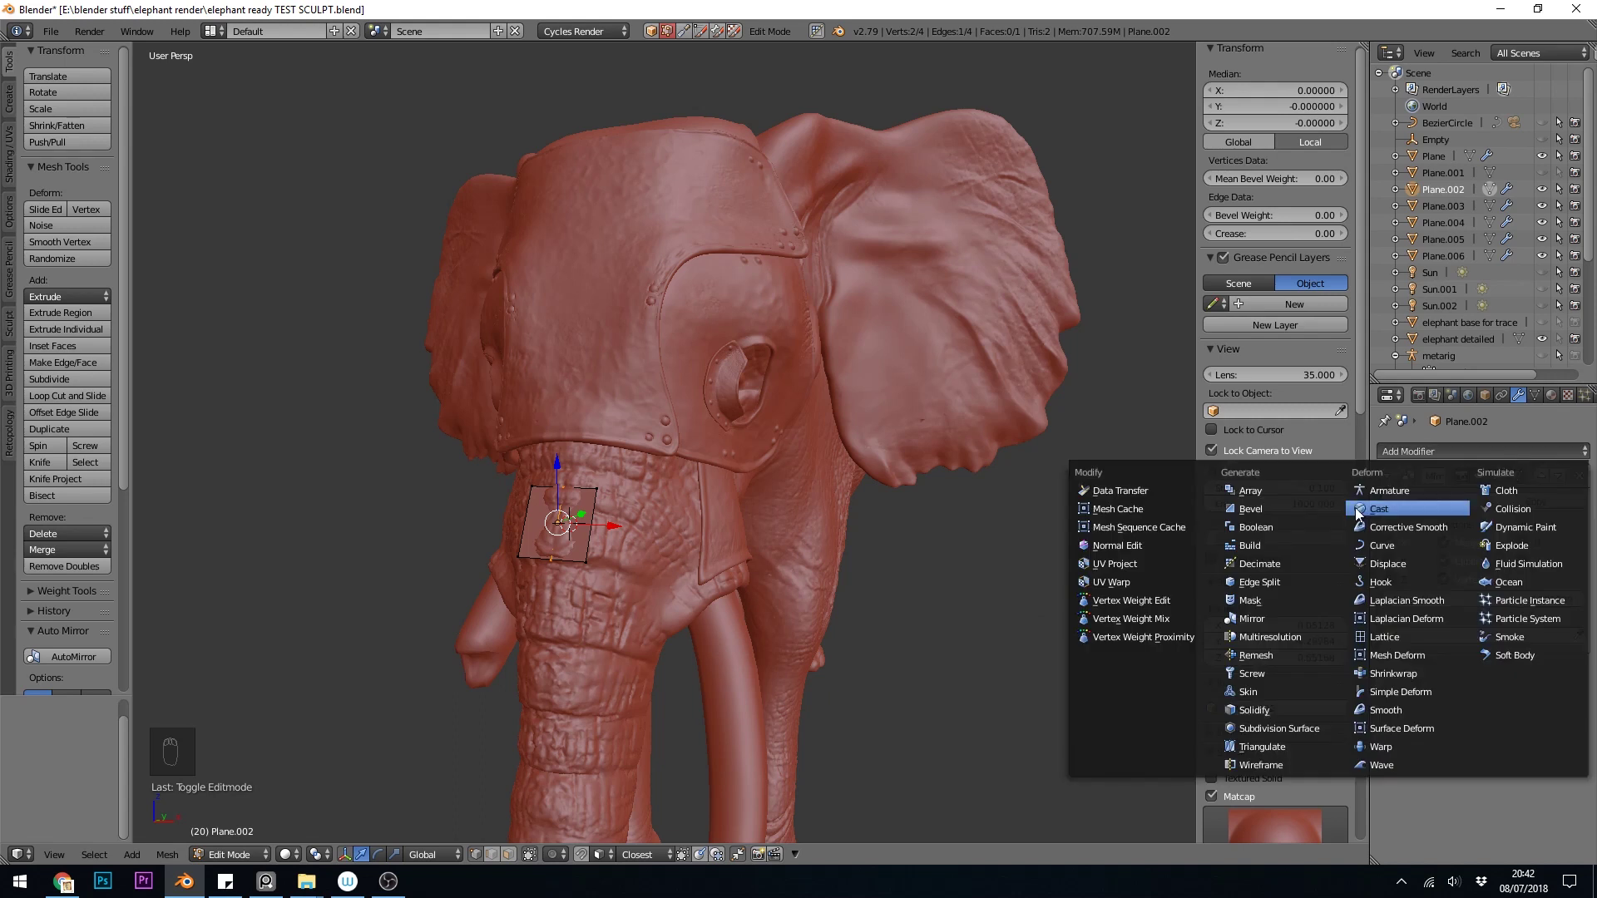
{"action": "left_click", "coordinate": [1417, 676]}
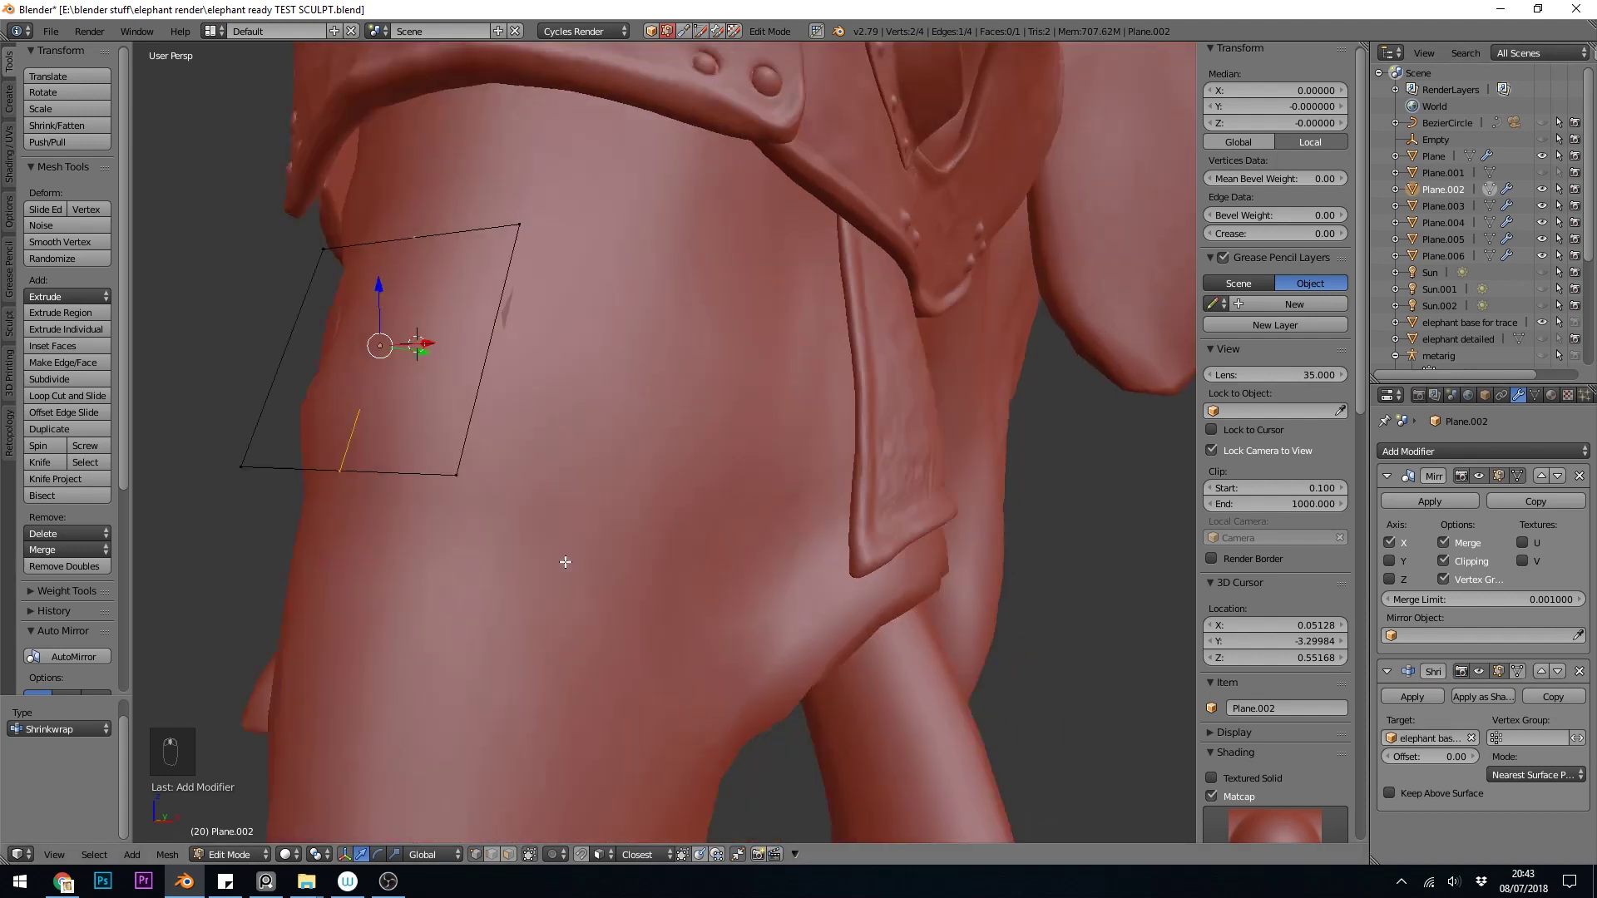
Step: Turn on Keep Above Surface for the Shrinkwrap modifier and set its offset to 0.01
{"action": "middle_click_drag", "start_coordinate": [563, 560], "coordinate": [554, 567]}
{"action": "right_click", "coordinate": [420, 324]}
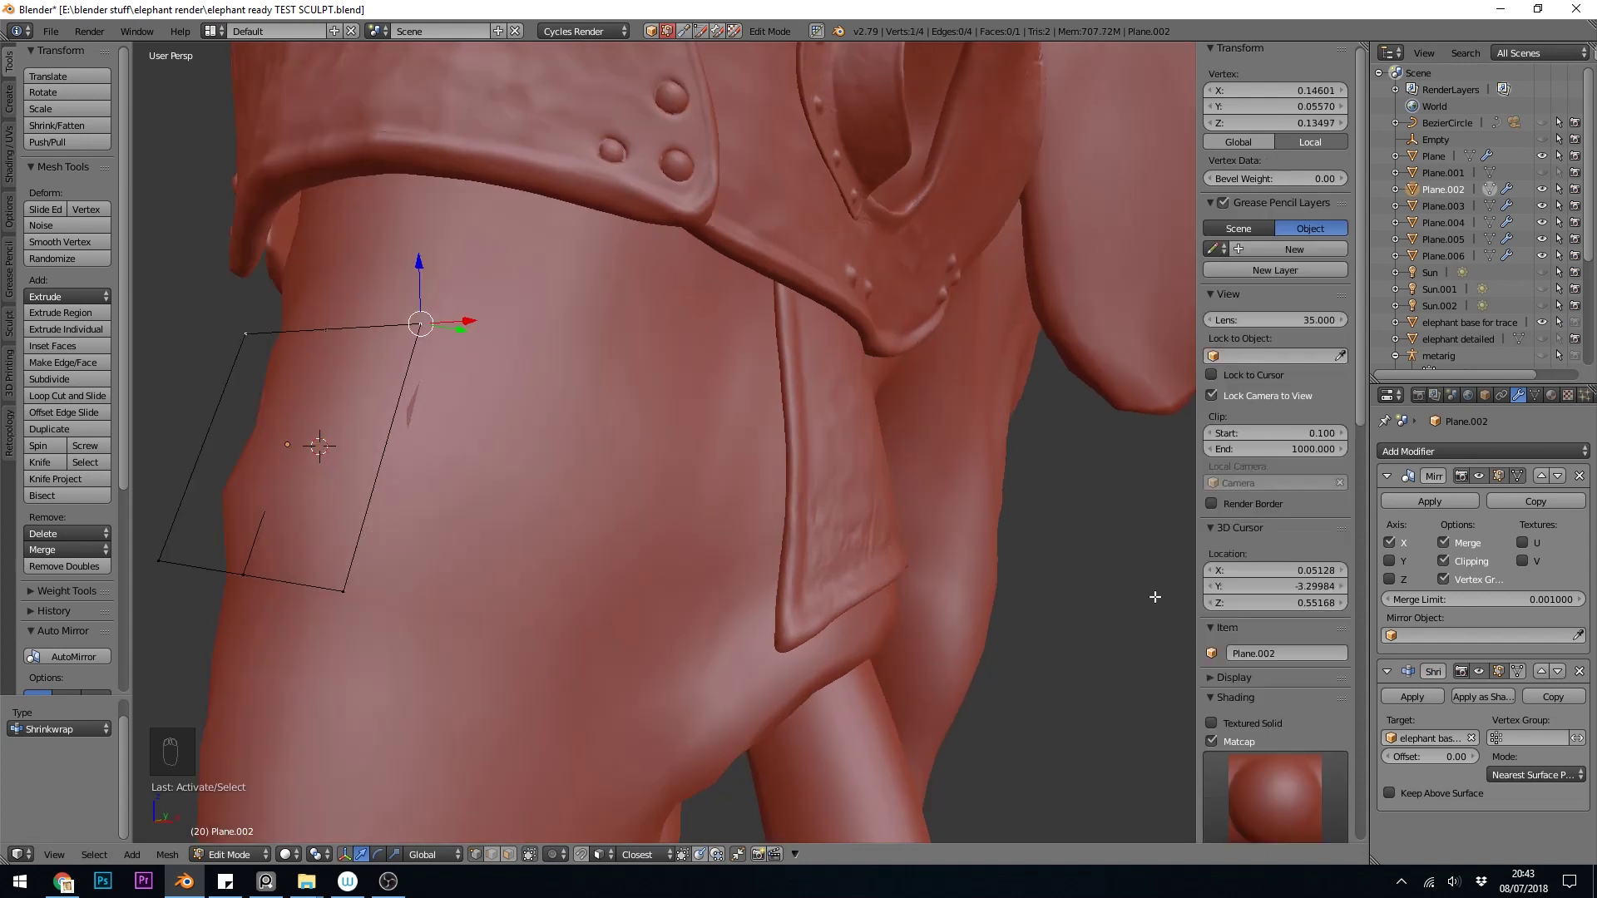
{"action": "left_click", "coordinate": [1390, 794]}
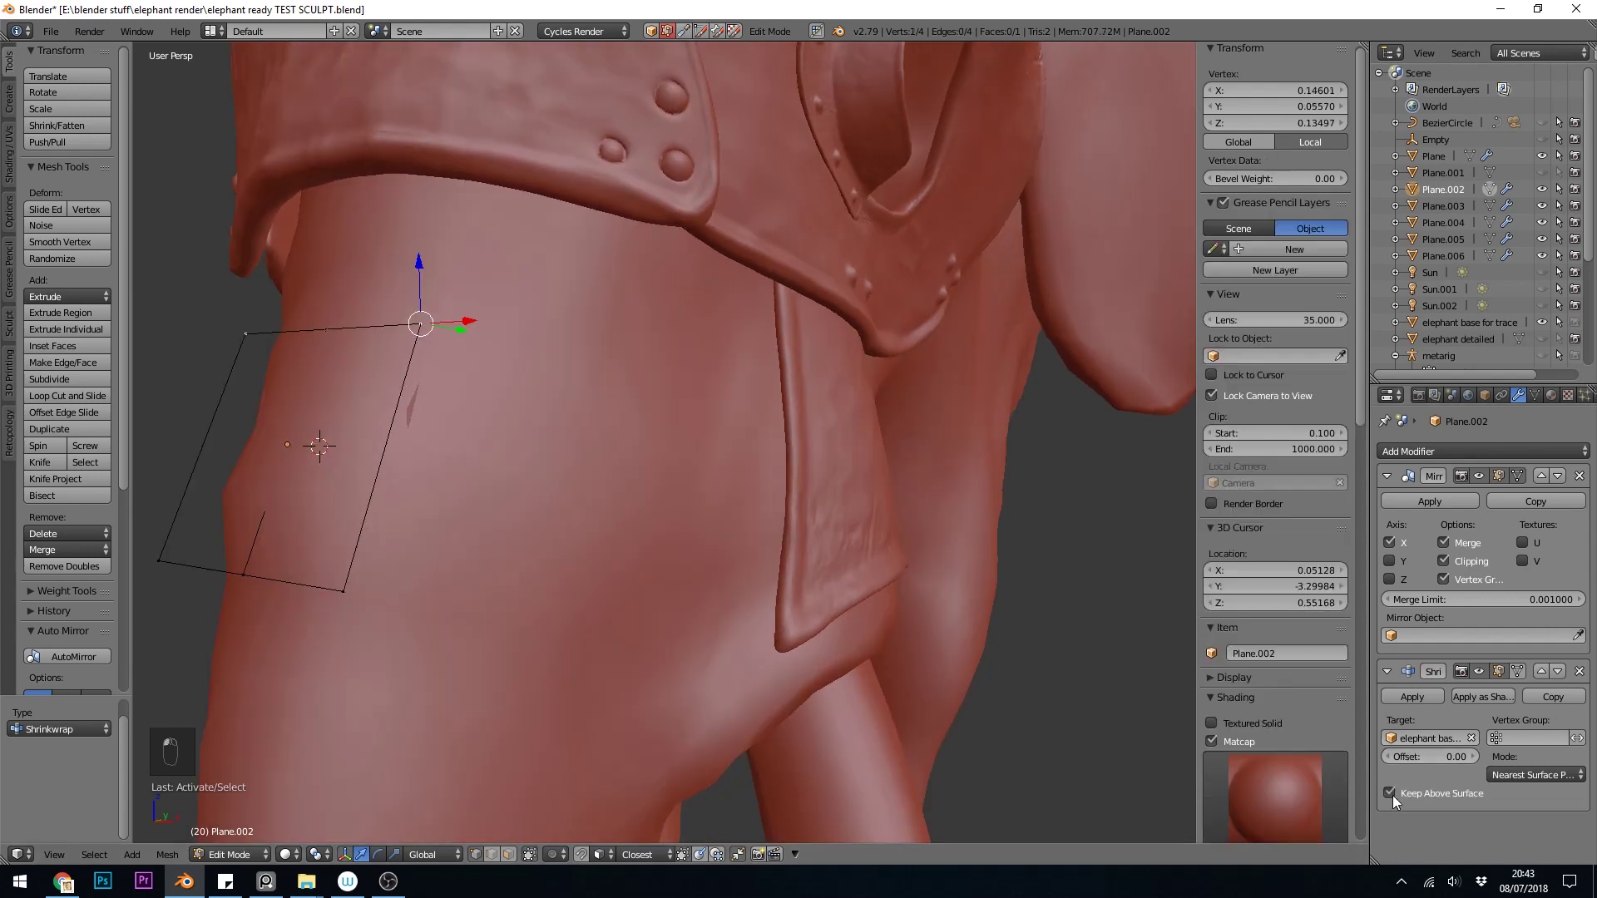
{"action": "left_click", "coordinate": [1471, 757]}
{"action": "left_click", "coordinate": [1470, 757]}
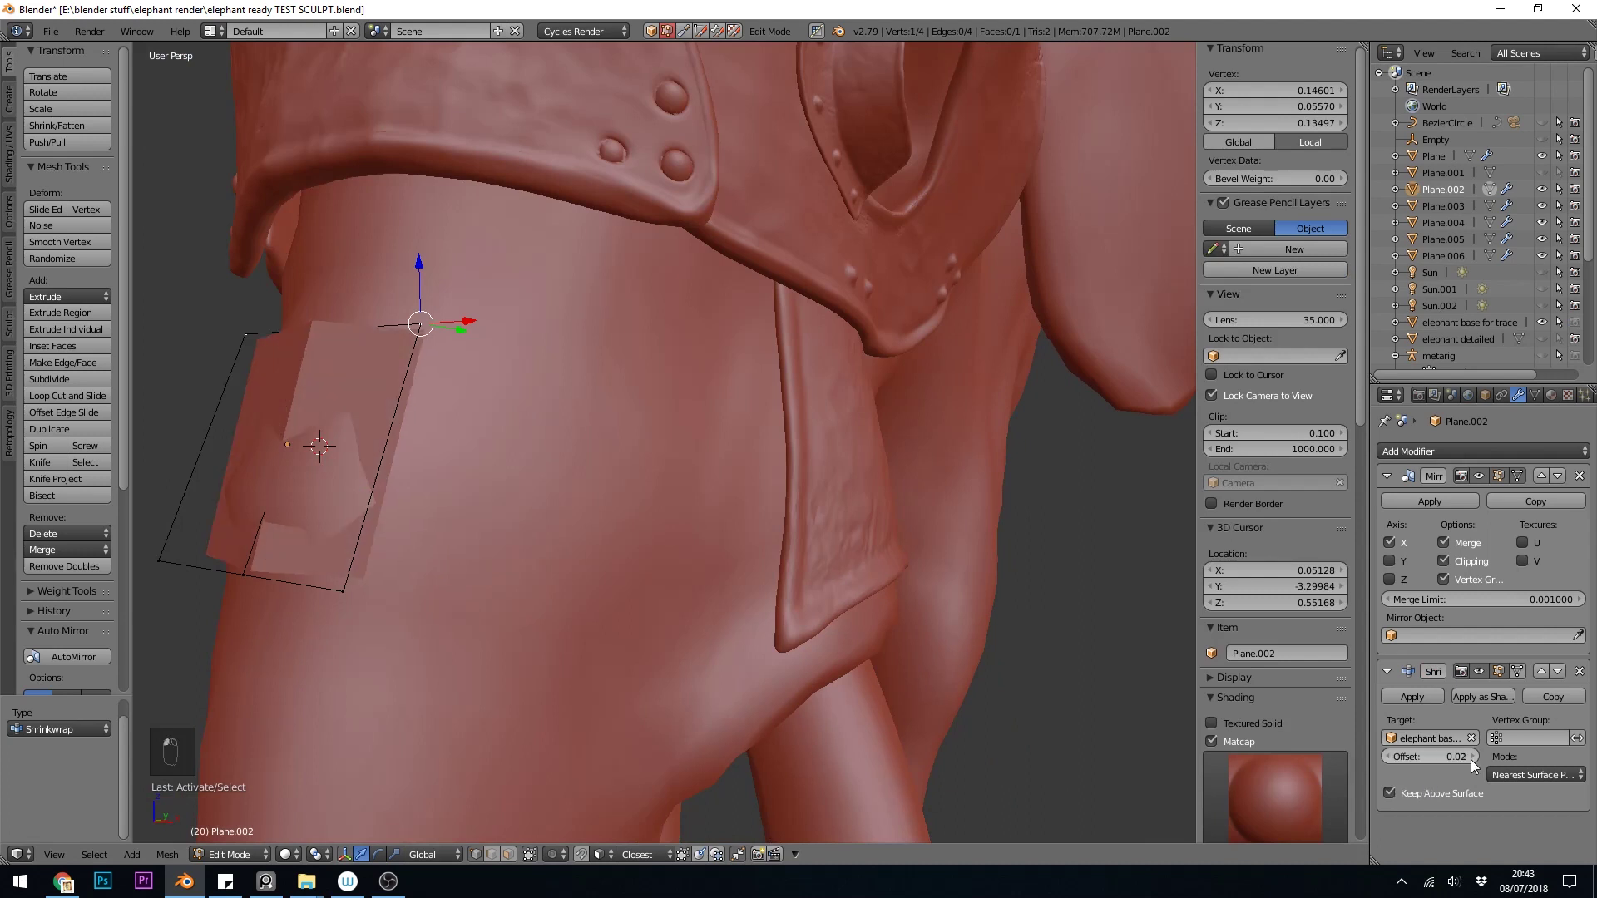
{"action": "left_click", "coordinate": [1394, 759]}
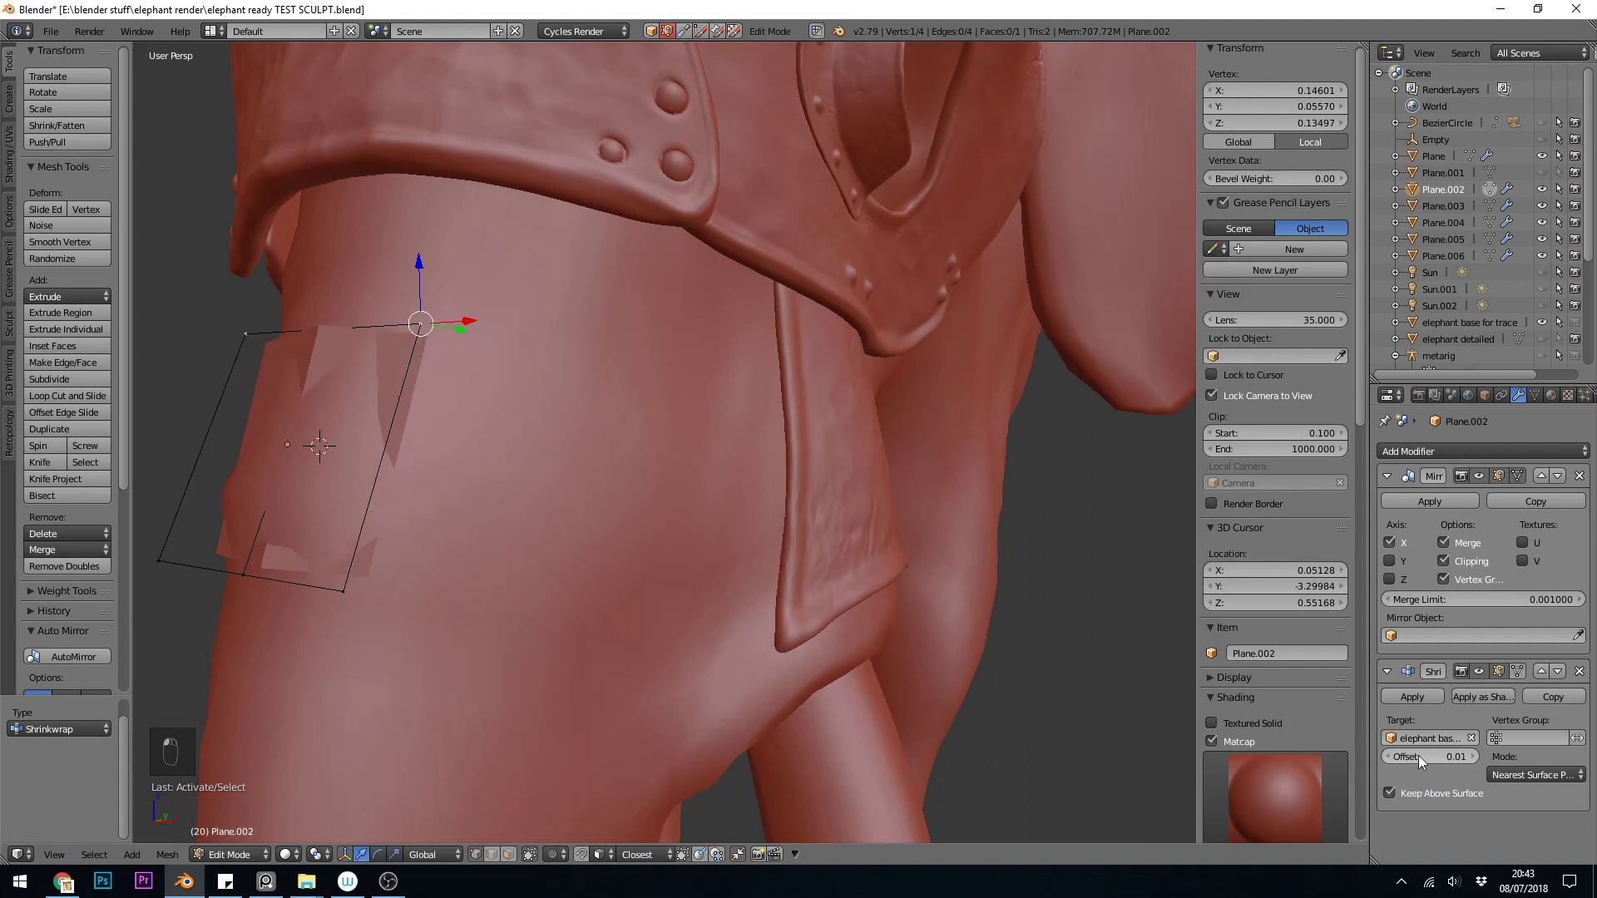
{"action": "left_click", "coordinate": [1515, 674]}
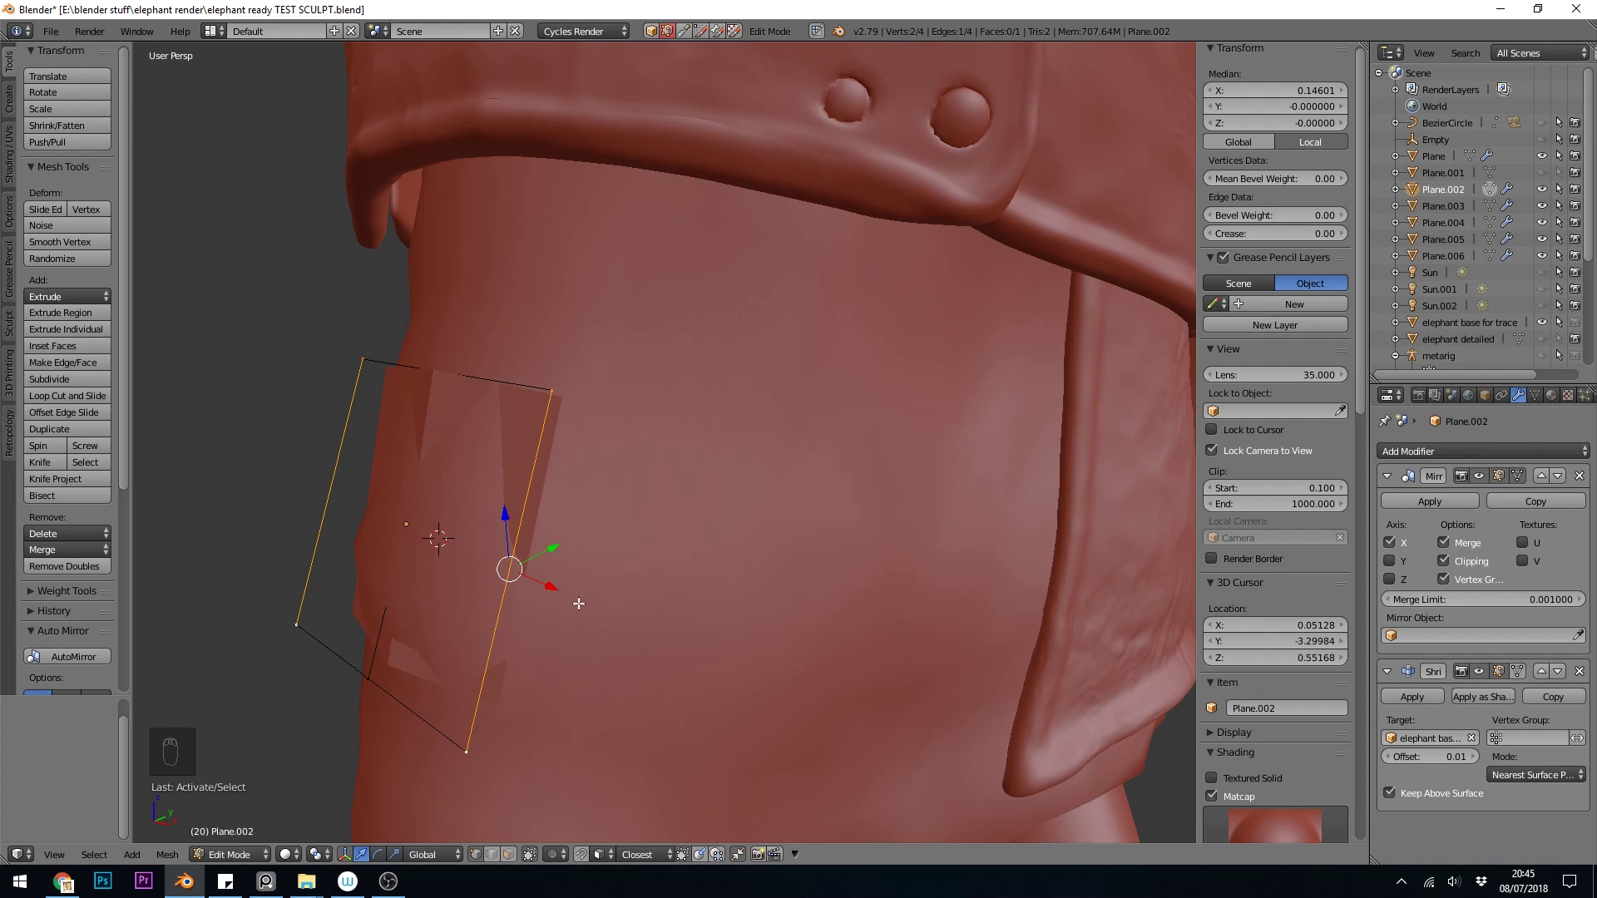
Step: Extrude the plane's side edge outward by about 0.16 on X and 0.11 on Y, and move it about -0.17 along Y
{"action": "key", "text": "e"}
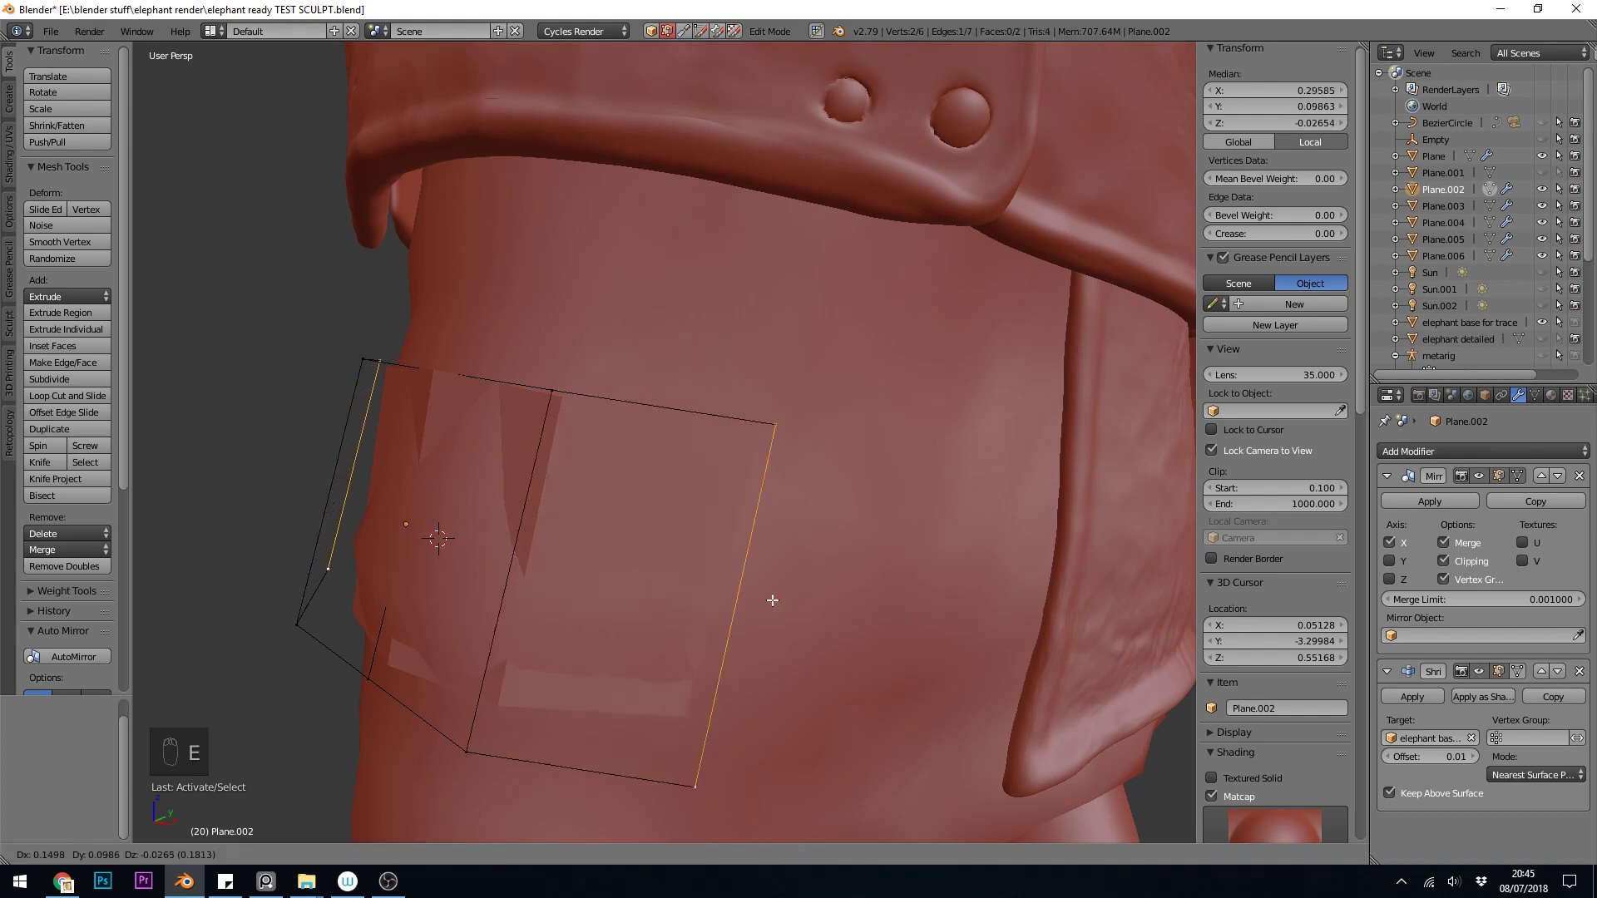
{"action": "left_click", "coordinate": [779, 602]}
{"action": "middle_click_drag", "start_coordinate": [779, 601], "coordinate": [674, 616]}
{"action": "left_click_drag", "start_coordinate": [771, 625], "coordinate": [617, 640]}
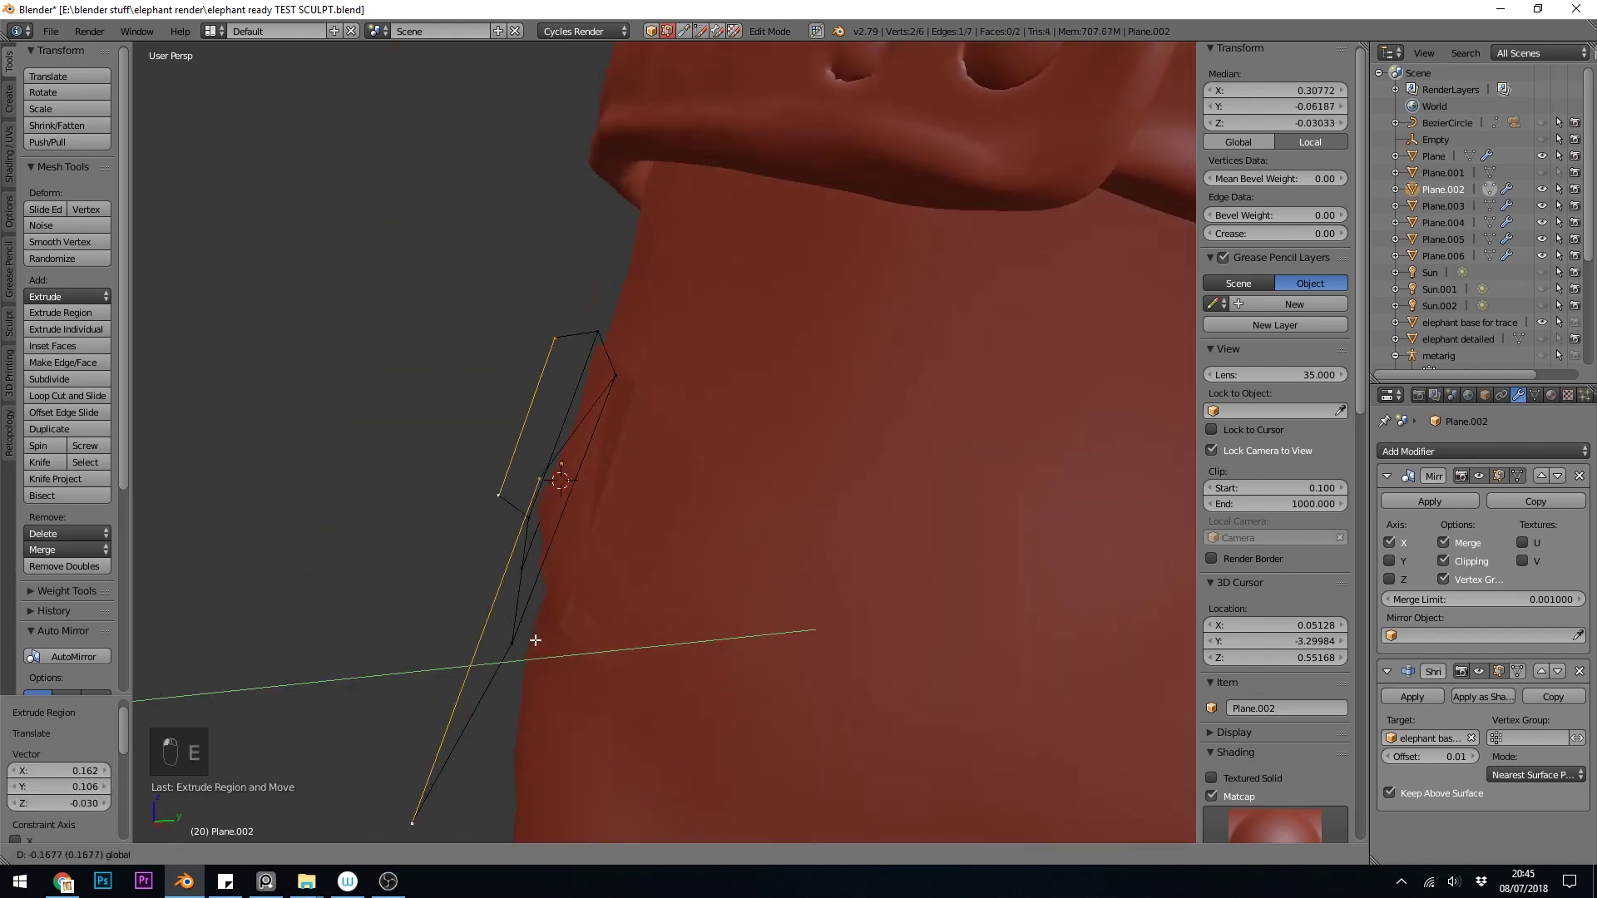
{"action": "left_click", "coordinate": [635, 634]}
Step: Extrude the outer edge twice more around the side of the trunk, by about 0.2 and 0.15 on X
{"action": "middle_click_drag", "start_coordinate": [634, 634], "coordinate": [593, 587]}
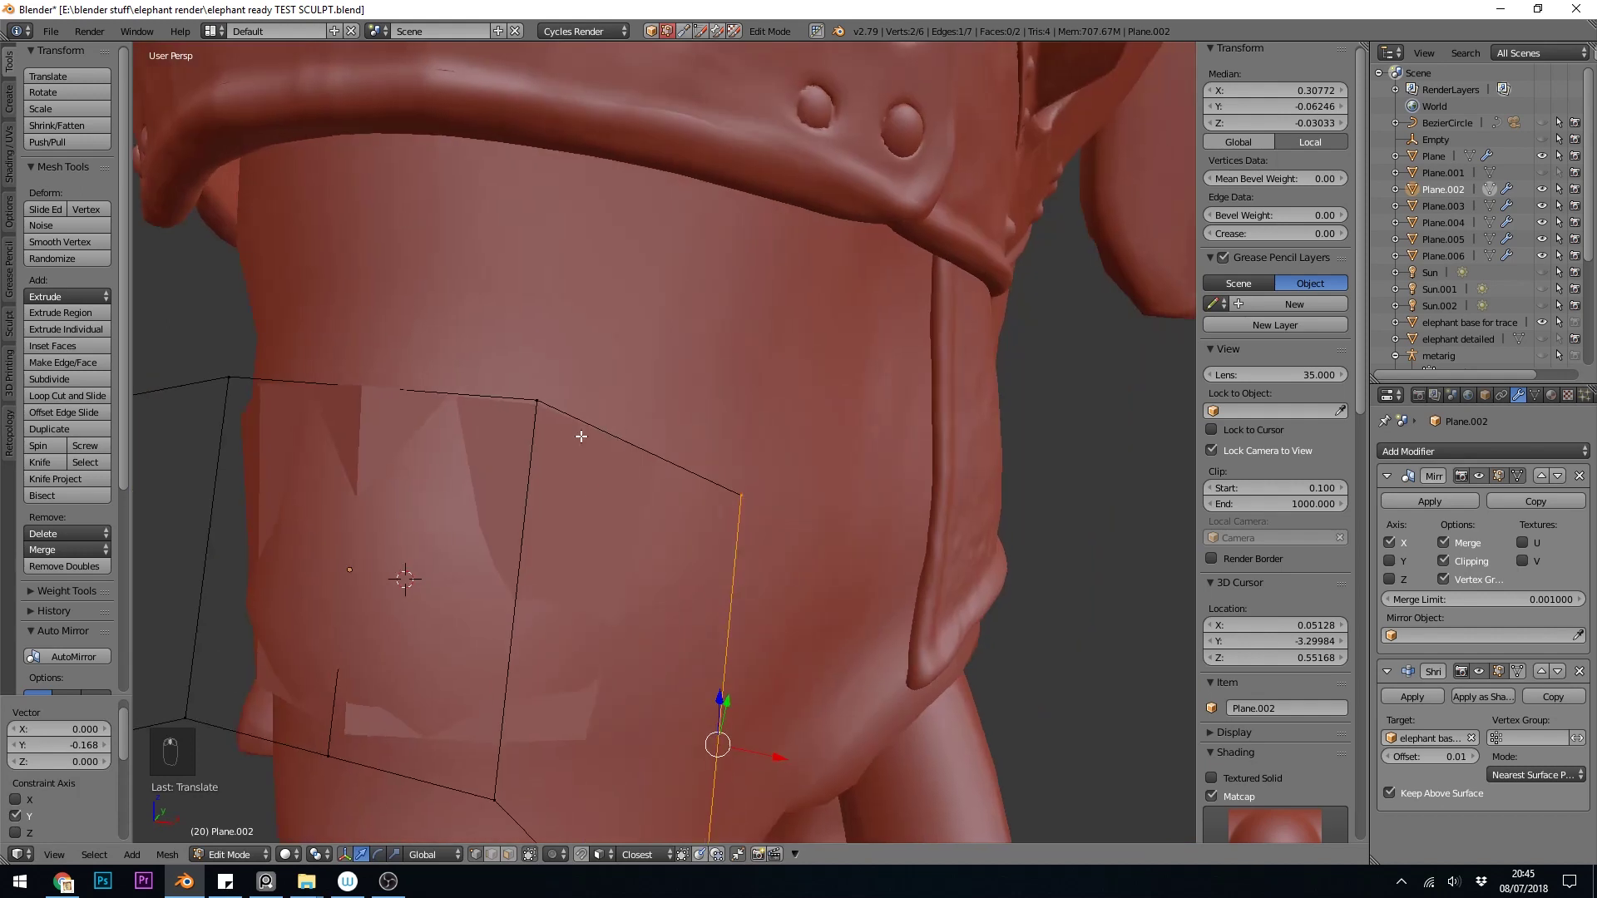
{"action": "scroll", "coordinate": [732, 648], "scroll_direction": "down", "scroll_amount": 4}
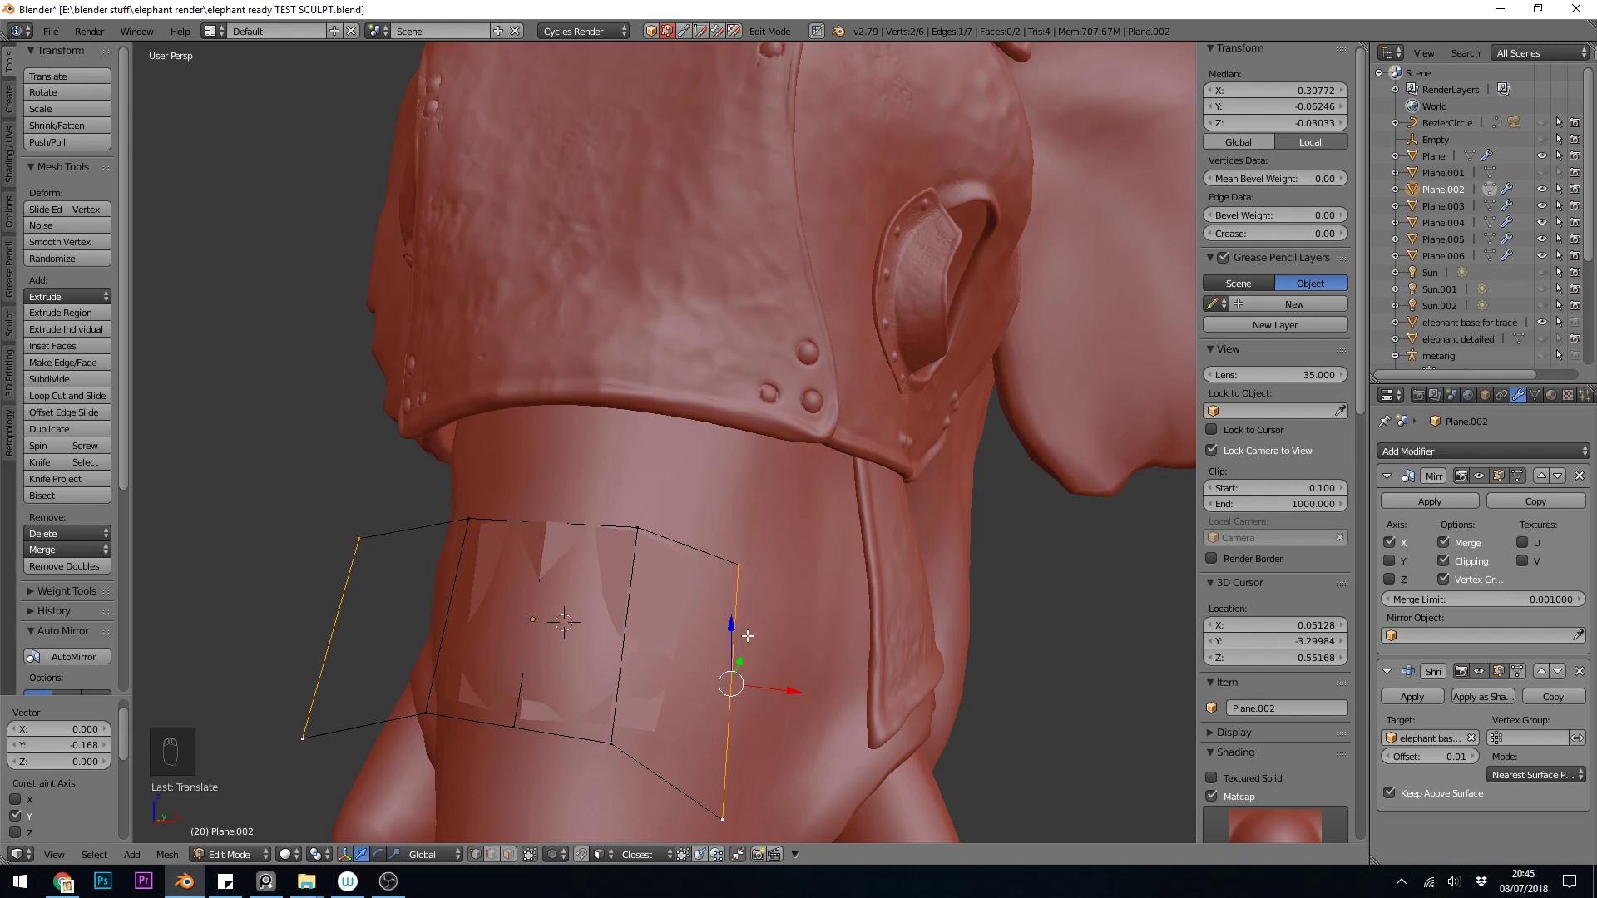
{"action": "key", "text": "e"}
{"action": "left_click", "coordinate": [927, 654]}
{"action": "key", "text": "e"}
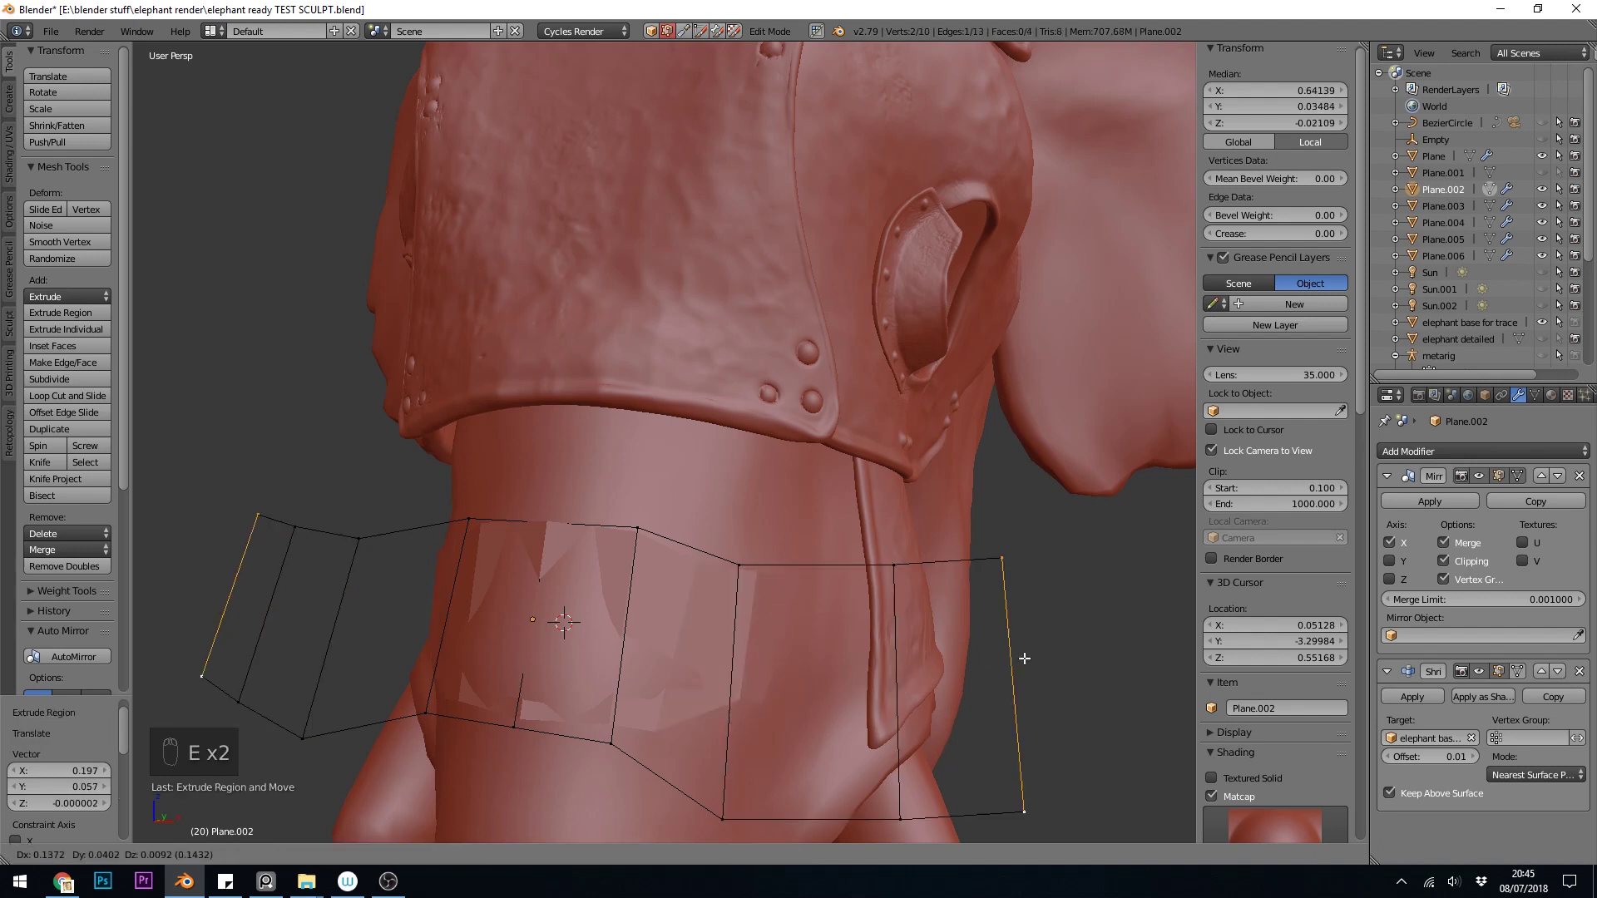
{"action": "left_click", "coordinate": [1025, 670]}
{"action": "middle_click_drag", "start_coordinate": [1025, 676], "coordinate": [777, 482]}
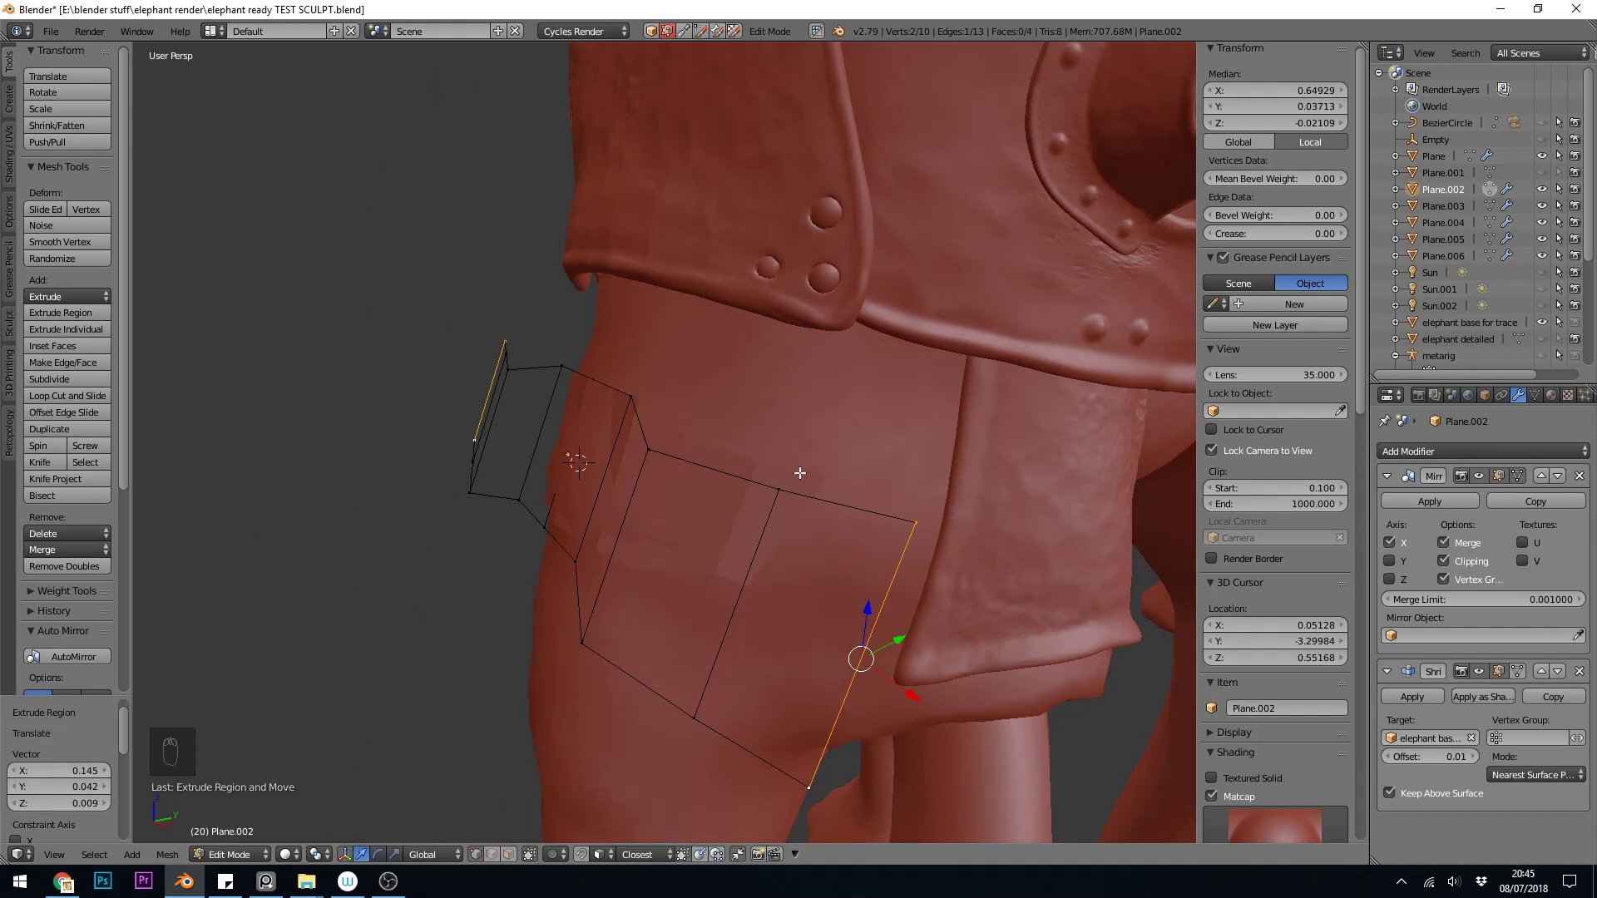
{"action": "right_click", "coordinate": [913, 542]}
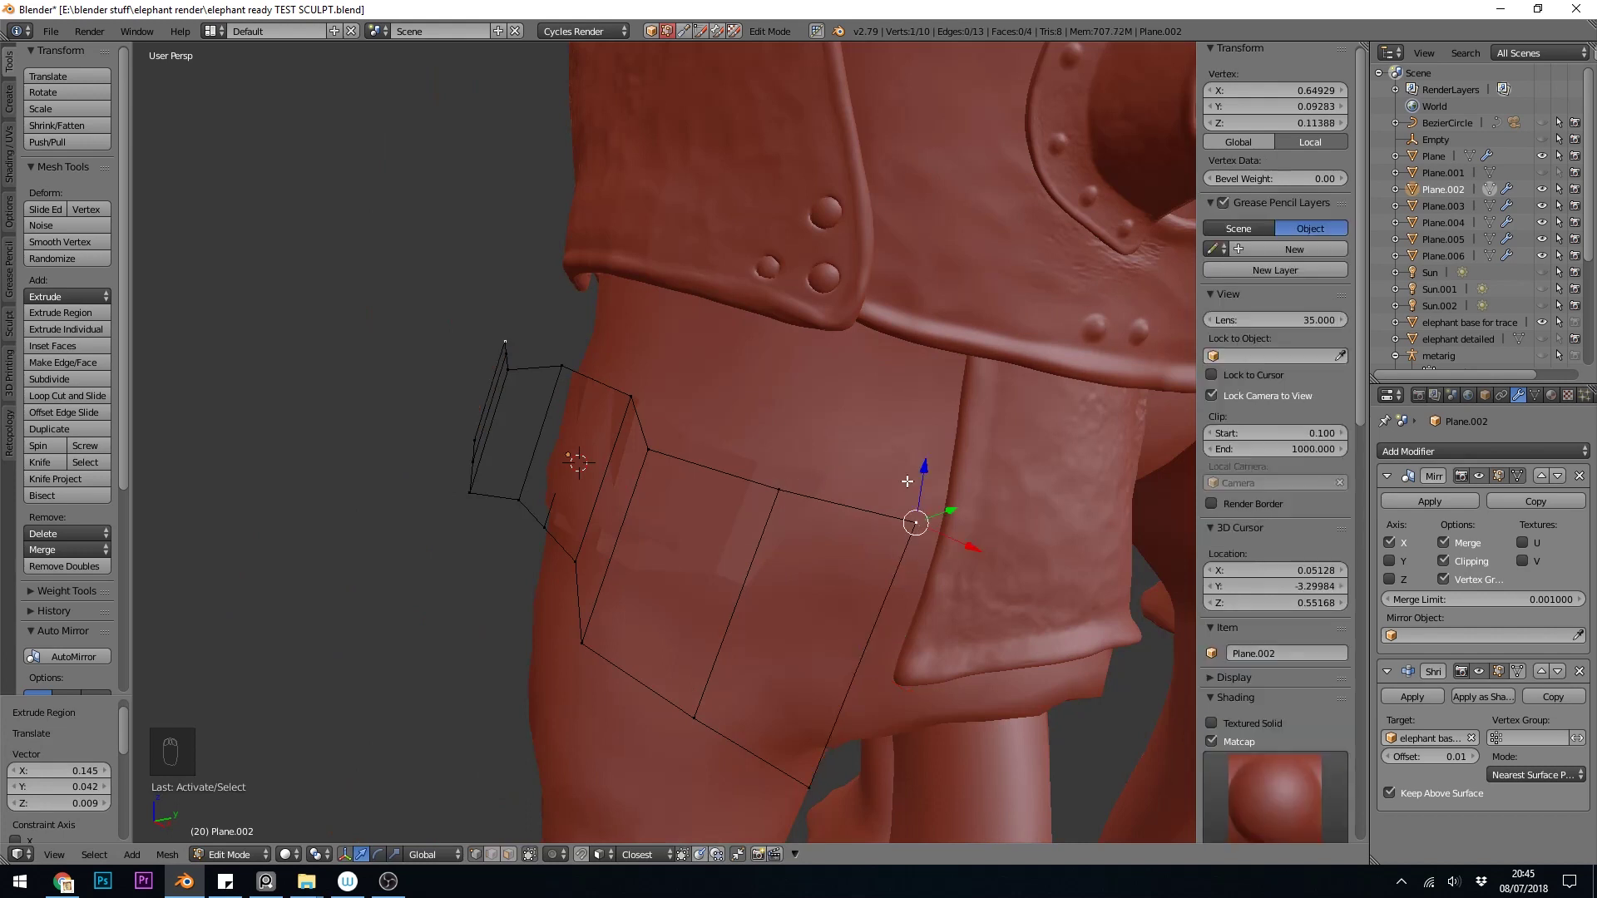
{"action": "key", "text": "g"}
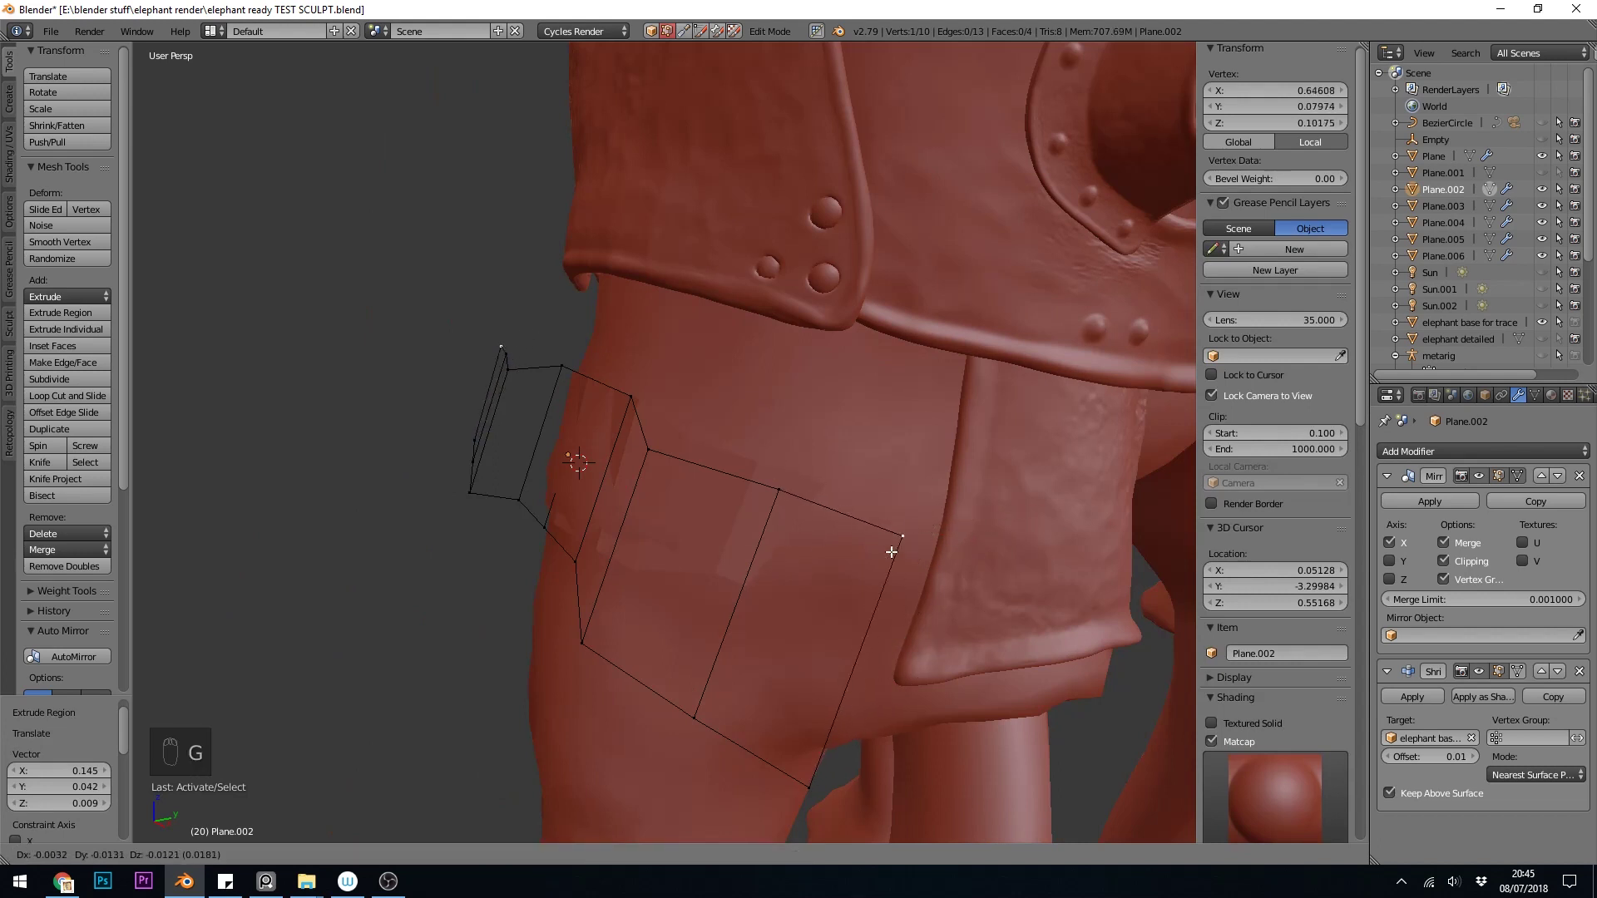
{"action": "key", "text": "Escape"}
Step: Undo the edge extrusions and the Y move back to the mirrored plane's single half face
{"action": "key", "text": "ctrl+z"}
{"action": "key", "text": "ctrl+z"}
{"action": "key", "text": "ctrl+z"}
{"action": "key", "text": "ctrl+z"}
{"action": "key", "text": "ctrl+z"}
{"action": "key", "text": "ctrl+z"}
{"action": "key", "text": "ctrl+z"}
{"action": "key", "text": "ctrl+z"}
{"action": "key", "text": "ctrl+z"}
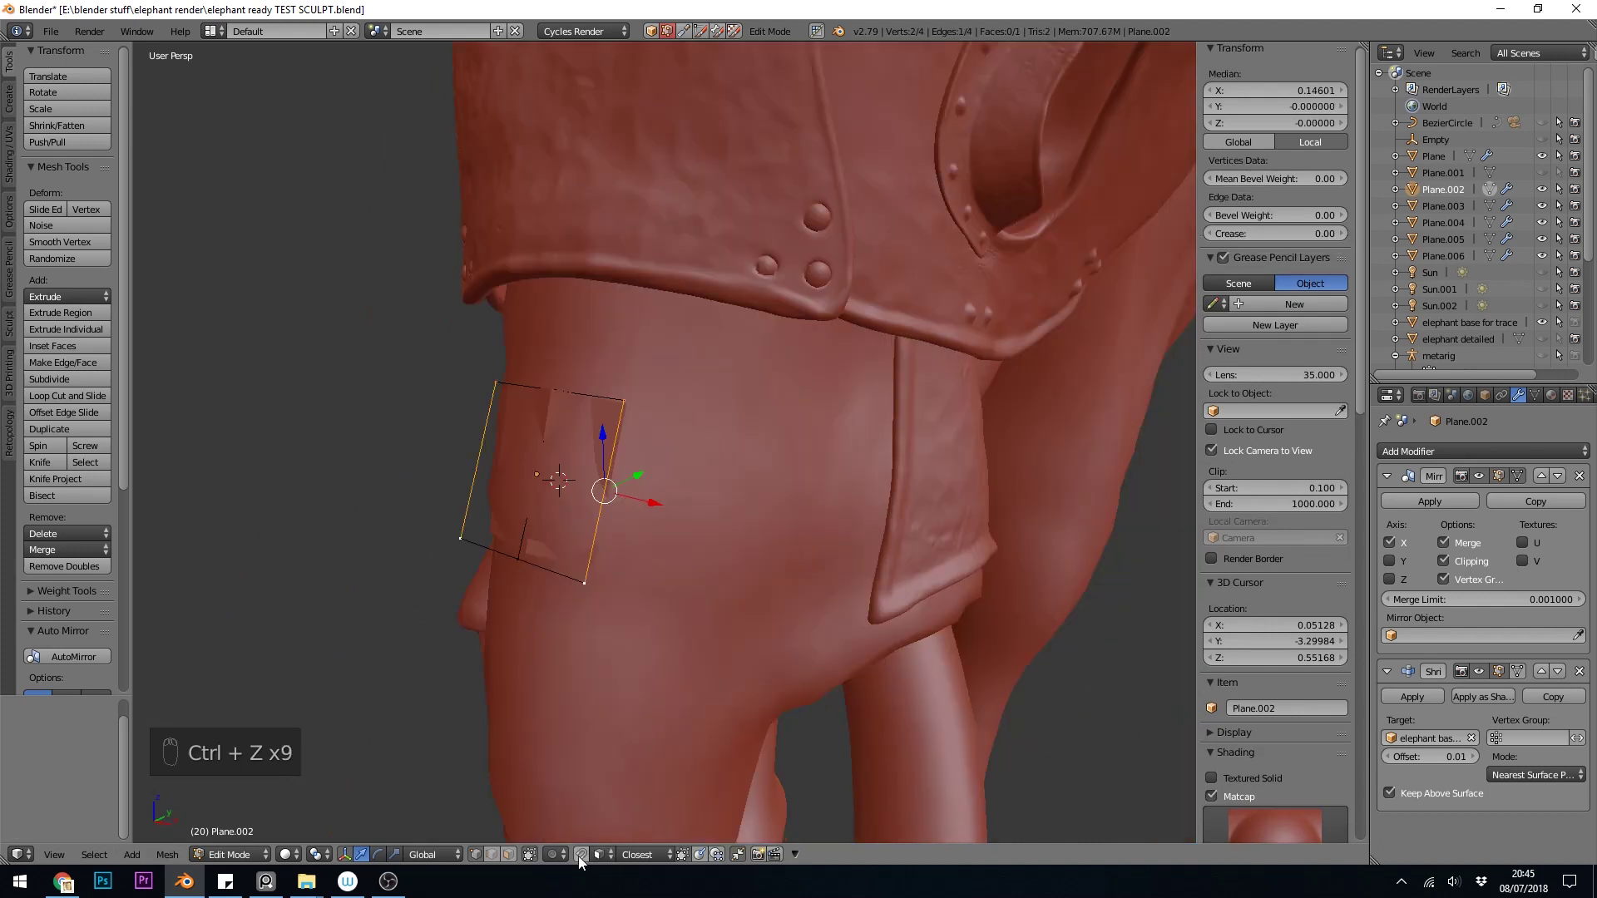
Step: Turn on snapping, choose the snap element for following the mesh surface, and toggle projection of individual elements
{"action": "left_click", "coordinate": [580, 856]}
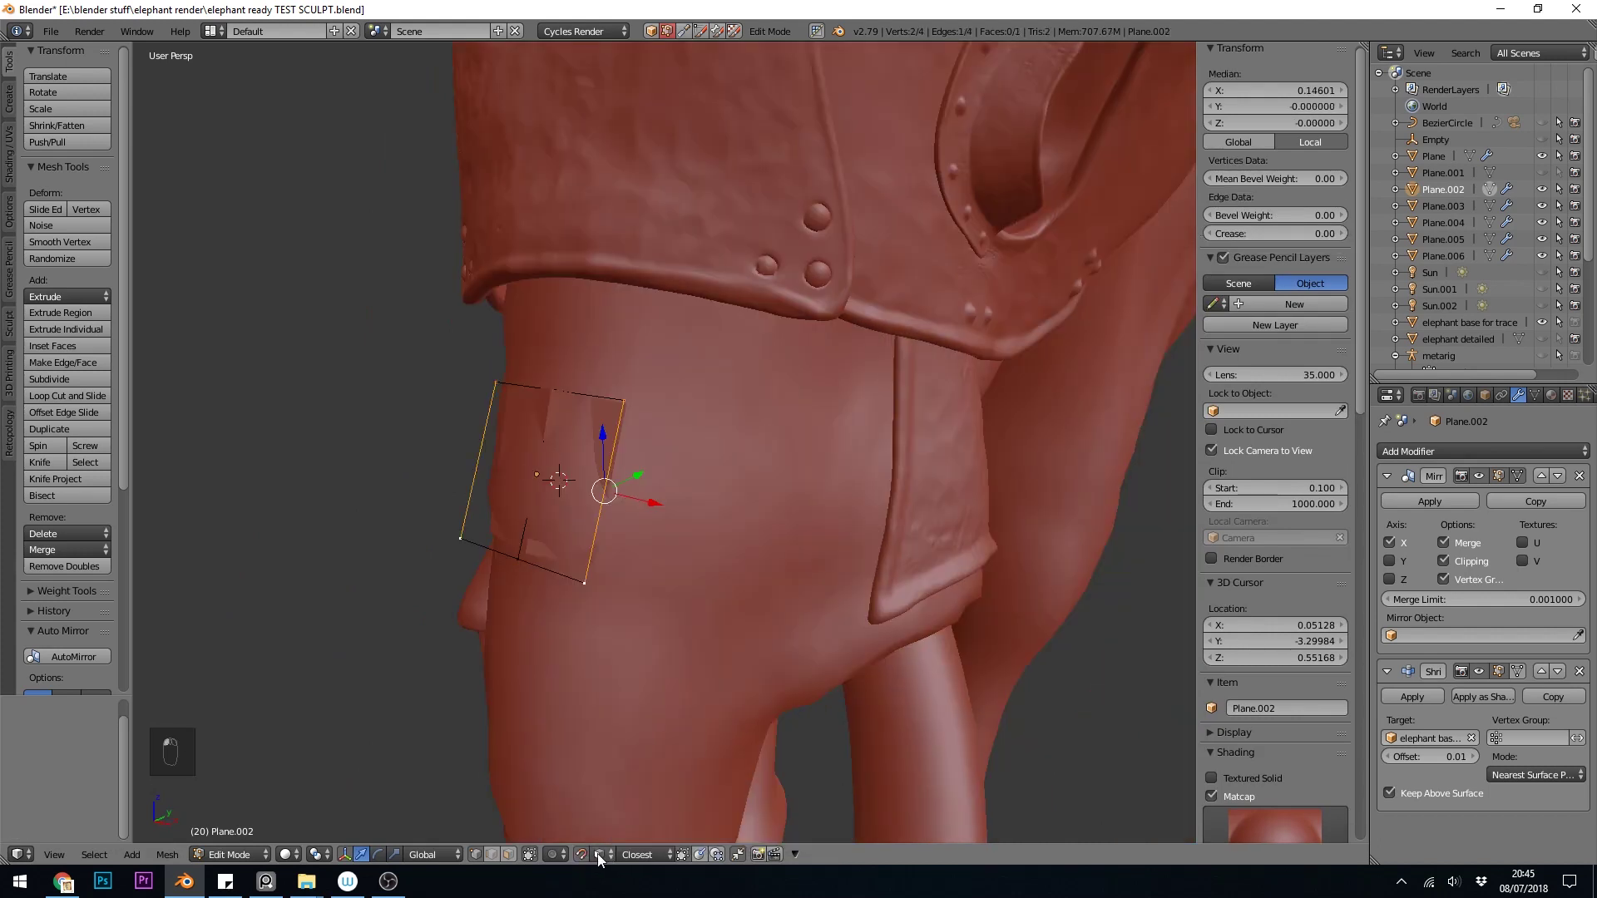
{"action": "left_click", "coordinate": [602, 854]}
{"action": "left_click", "coordinate": [624, 786]}
{"action": "left_click", "coordinate": [712, 855]}
Step: Extrude the plane's side edge twice around the trunk, each by about 0.13 on X and by about 0.12 and 0.16 on Y
{"action": "key", "text": "e"}
{"action": "left_click", "coordinate": [730, 438]}
{"action": "key", "text": "e"}
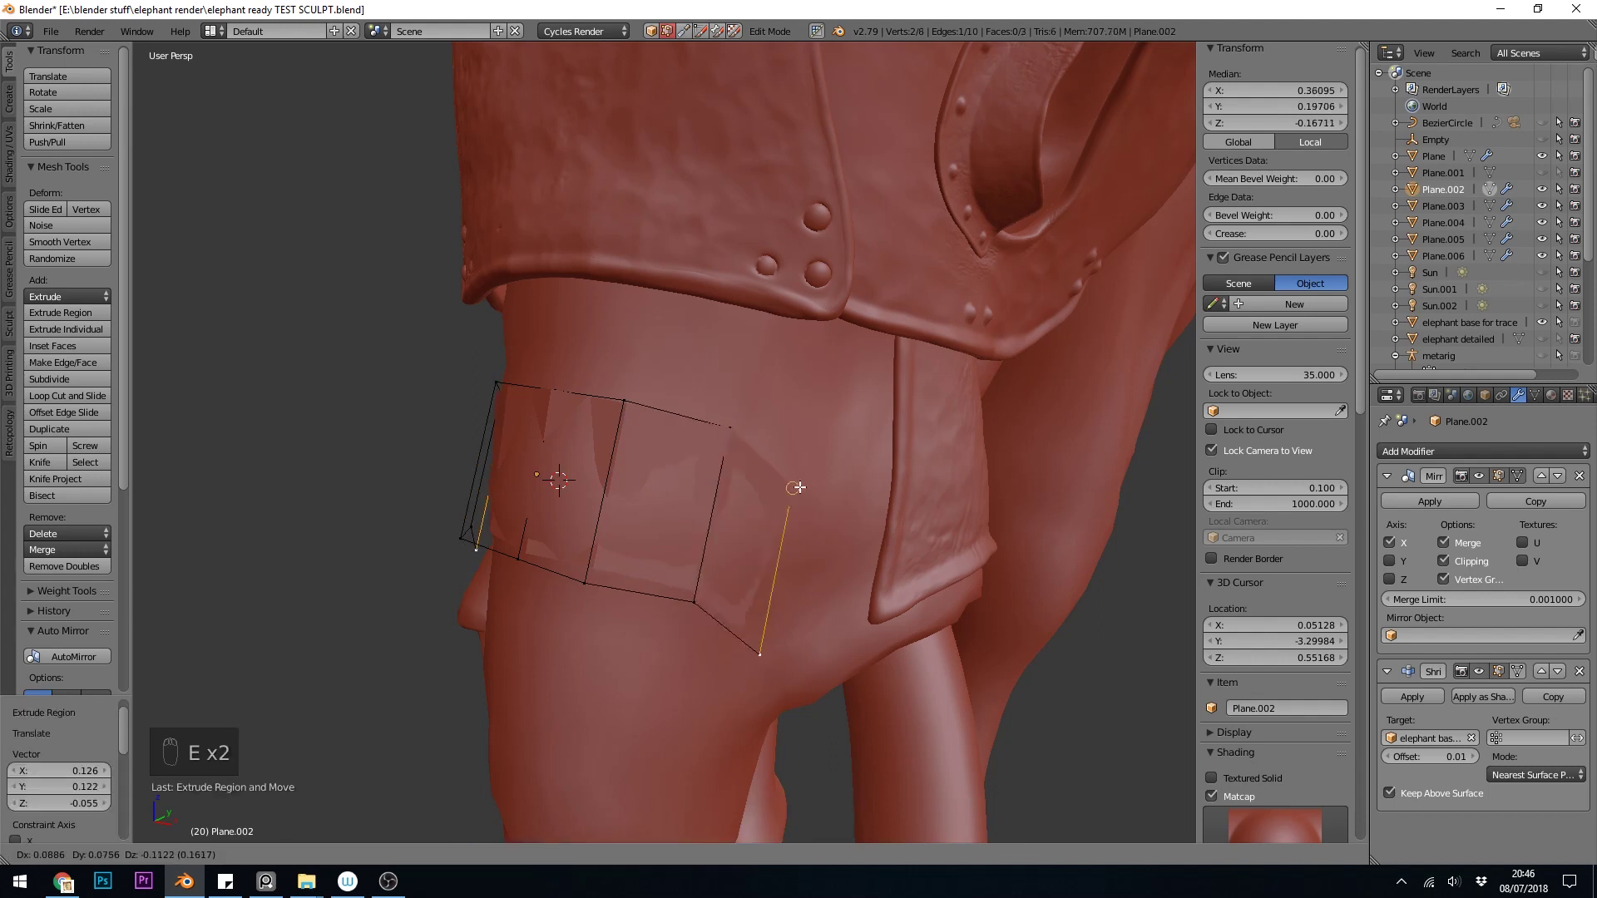
{"action": "left_click", "coordinate": [833, 458]}
{"action": "middle_click_drag", "start_coordinate": [627, 525], "coordinate": [667, 532]}
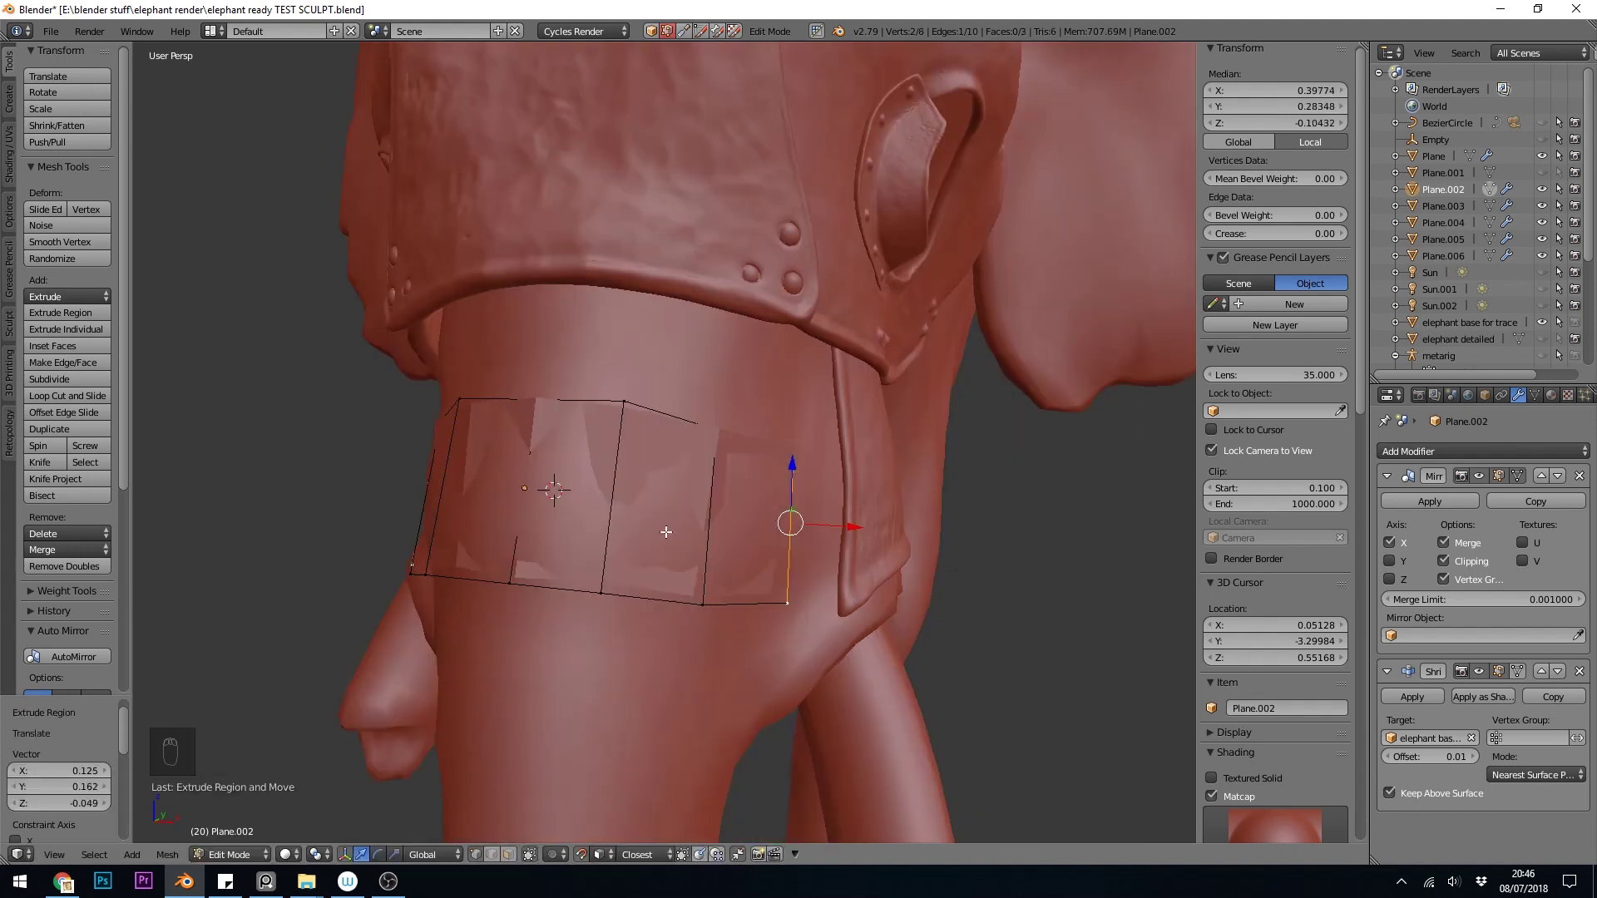
Step: Add a Subdivision Surface modifier to the trunk plate
{"action": "left_click", "coordinate": [1480, 456]}
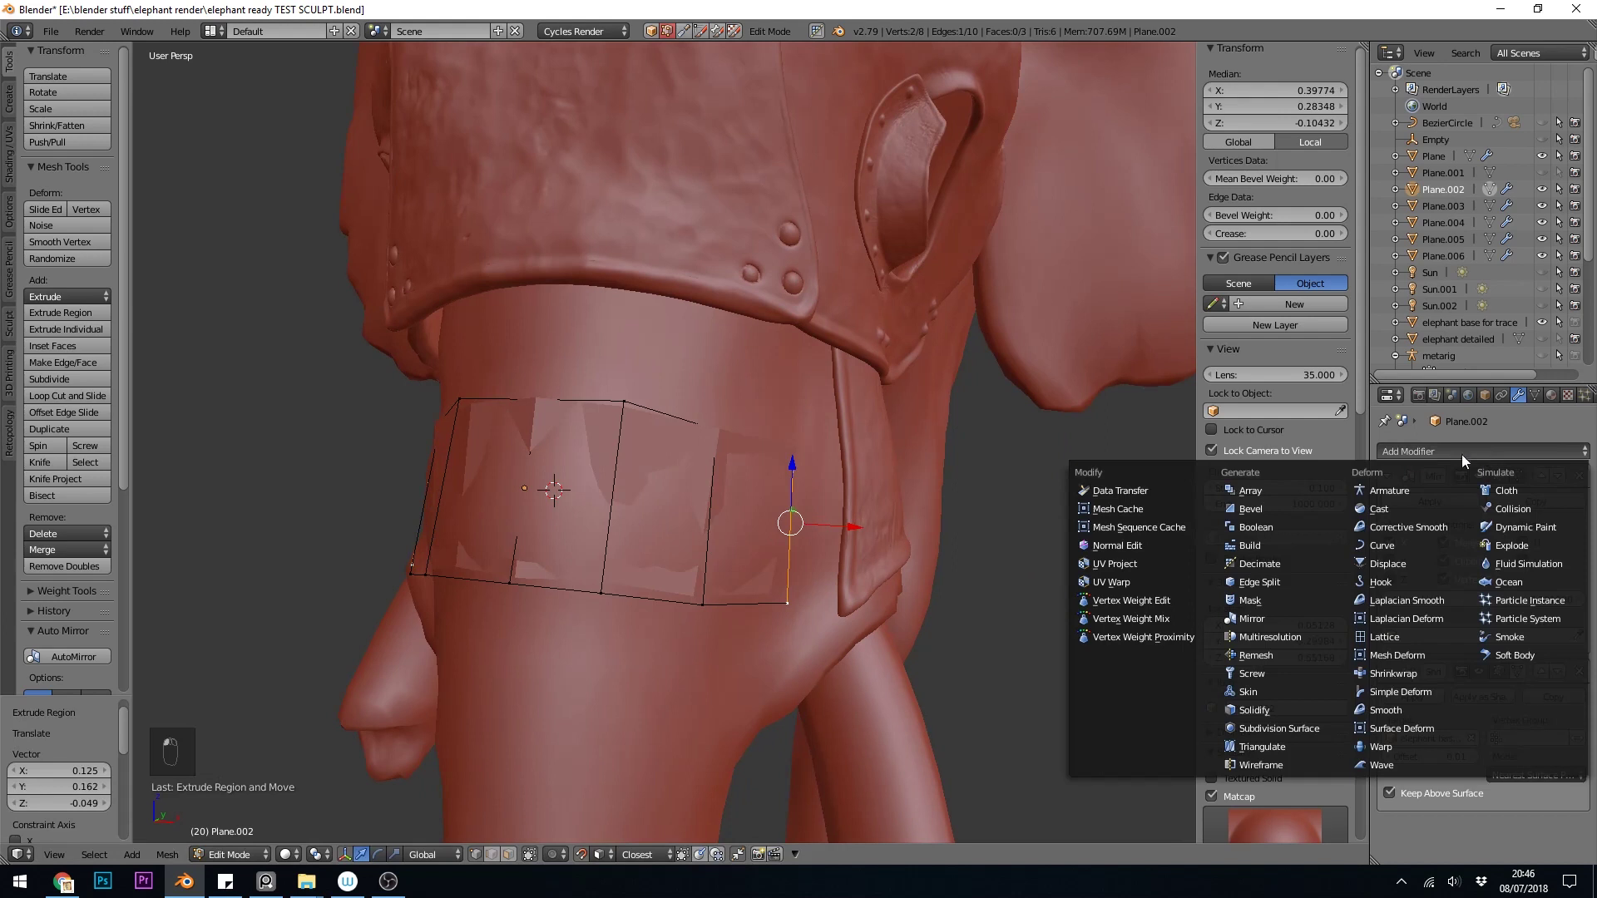
{"action": "left_click", "coordinate": [1297, 730]}
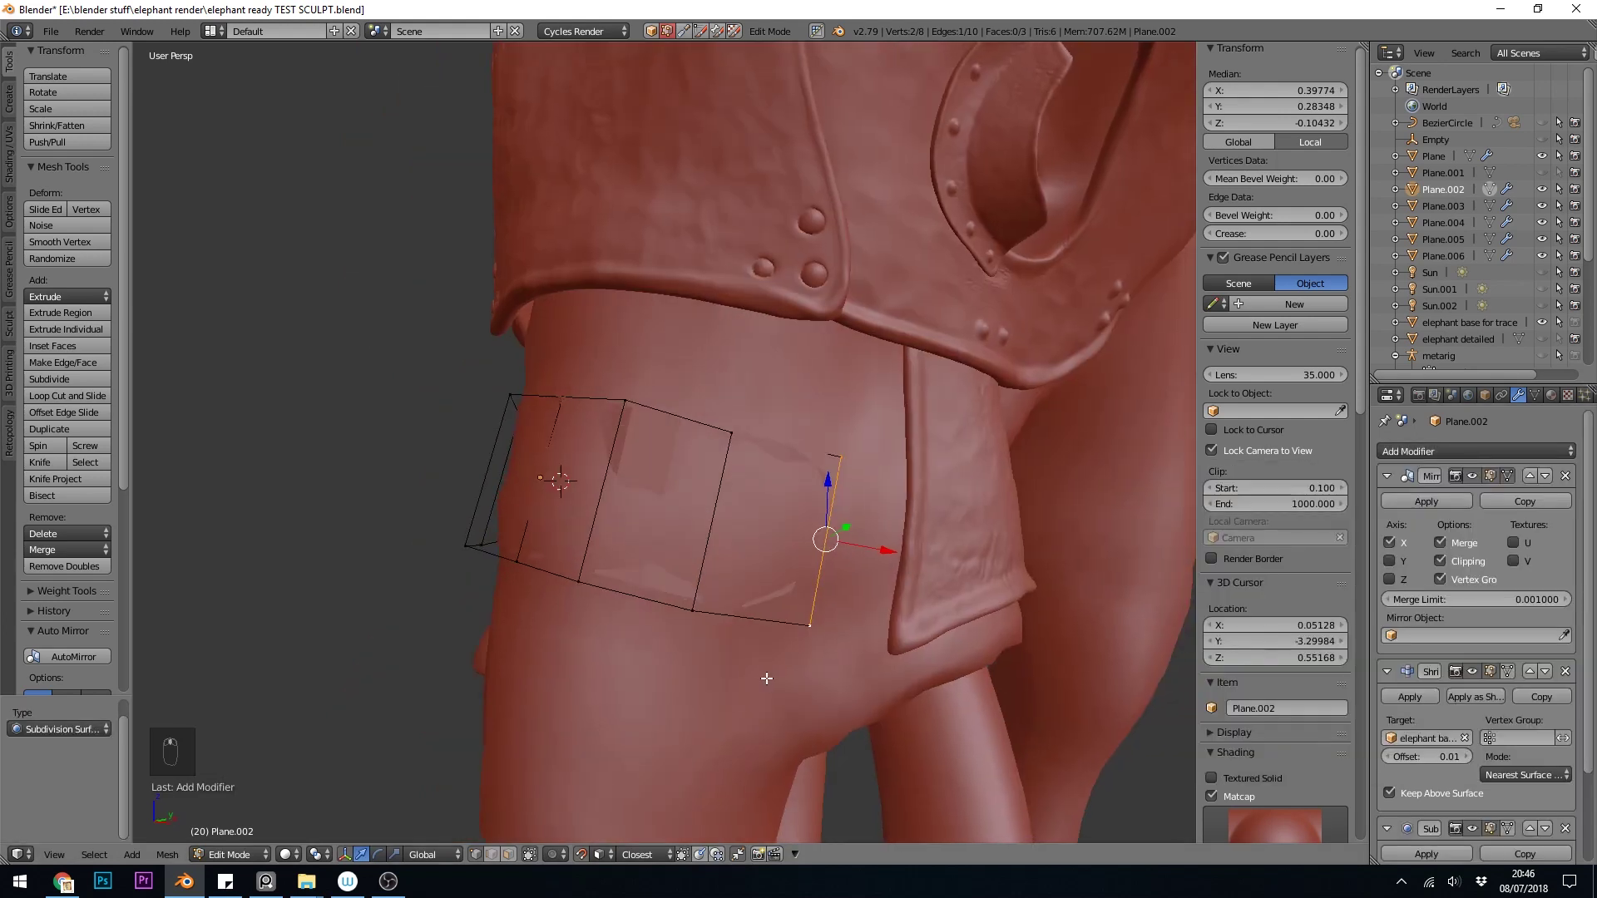
{"action": "middle_click_drag", "start_coordinate": [791, 676], "coordinate": [847, 505]}
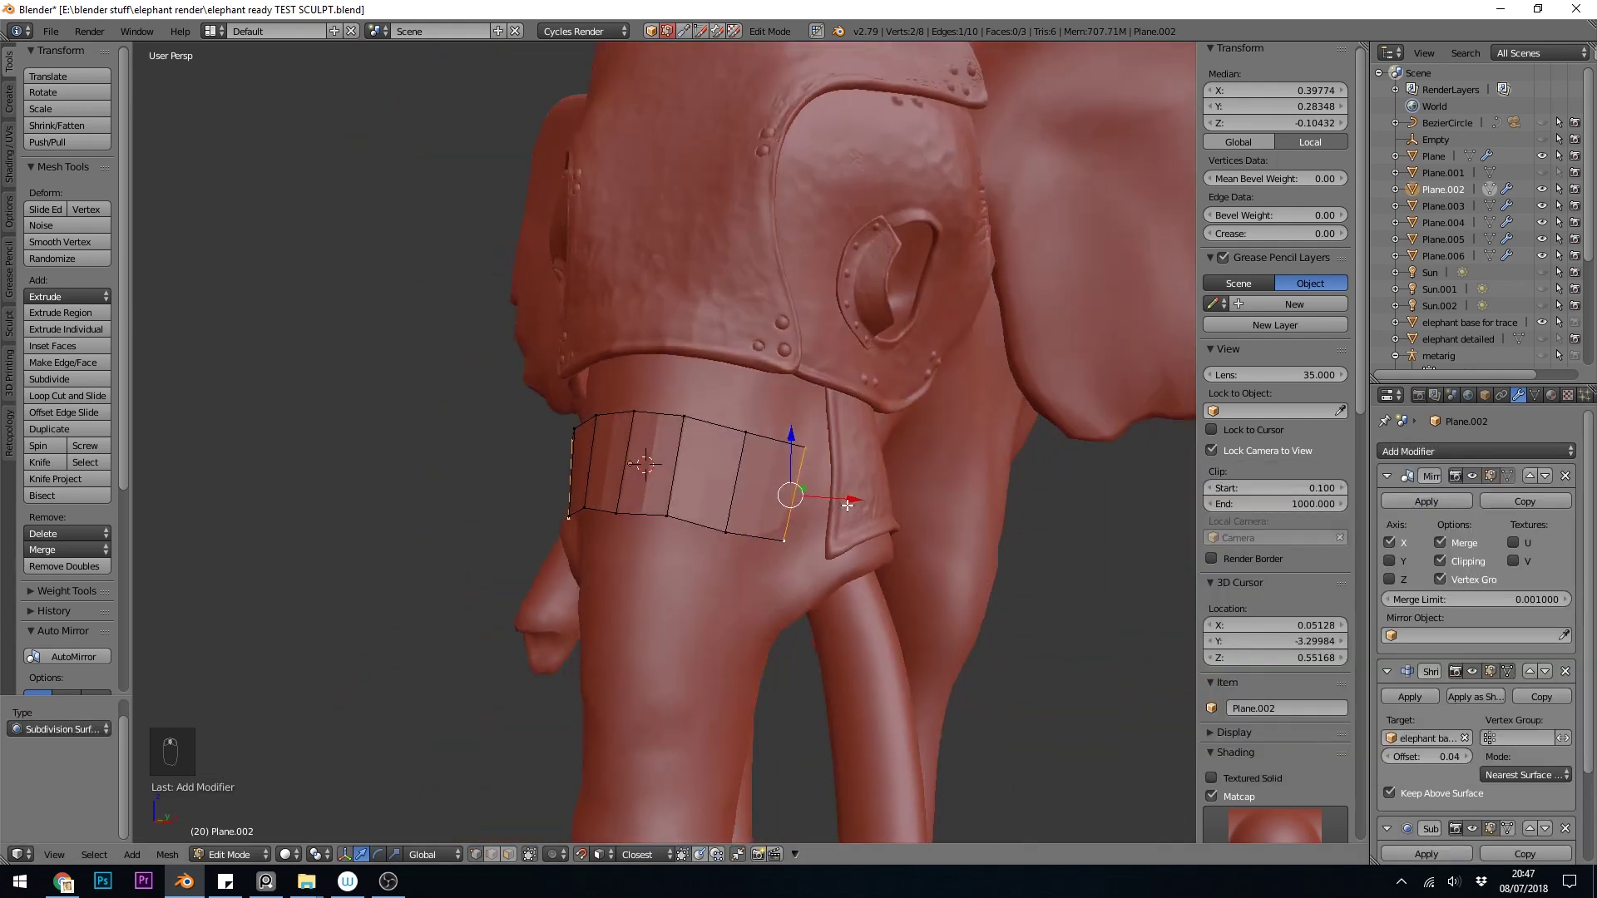
Step: Extrude the plate's lower edge loop down the trunk by about -0.21 on Z
{"action": "left_click", "coordinate": [712, 529], "text": "alt"}
{"action": "middle_click_drag", "start_coordinate": [712, 529], "coordinate": [740, 536]}
{"action": "key", "text": "e"}
{"action": "left_click", "coordinate": [613, 597]}
{"action": "middle_click_drag", "start_coordinate": [613, 597], "coordinate": [512, 582]}
Step: Extrude the plate's upper edge loop upward until it meets the rim of the head armour
{"action": "right_click", "coordinate": [716, 428], "text": "alt"}
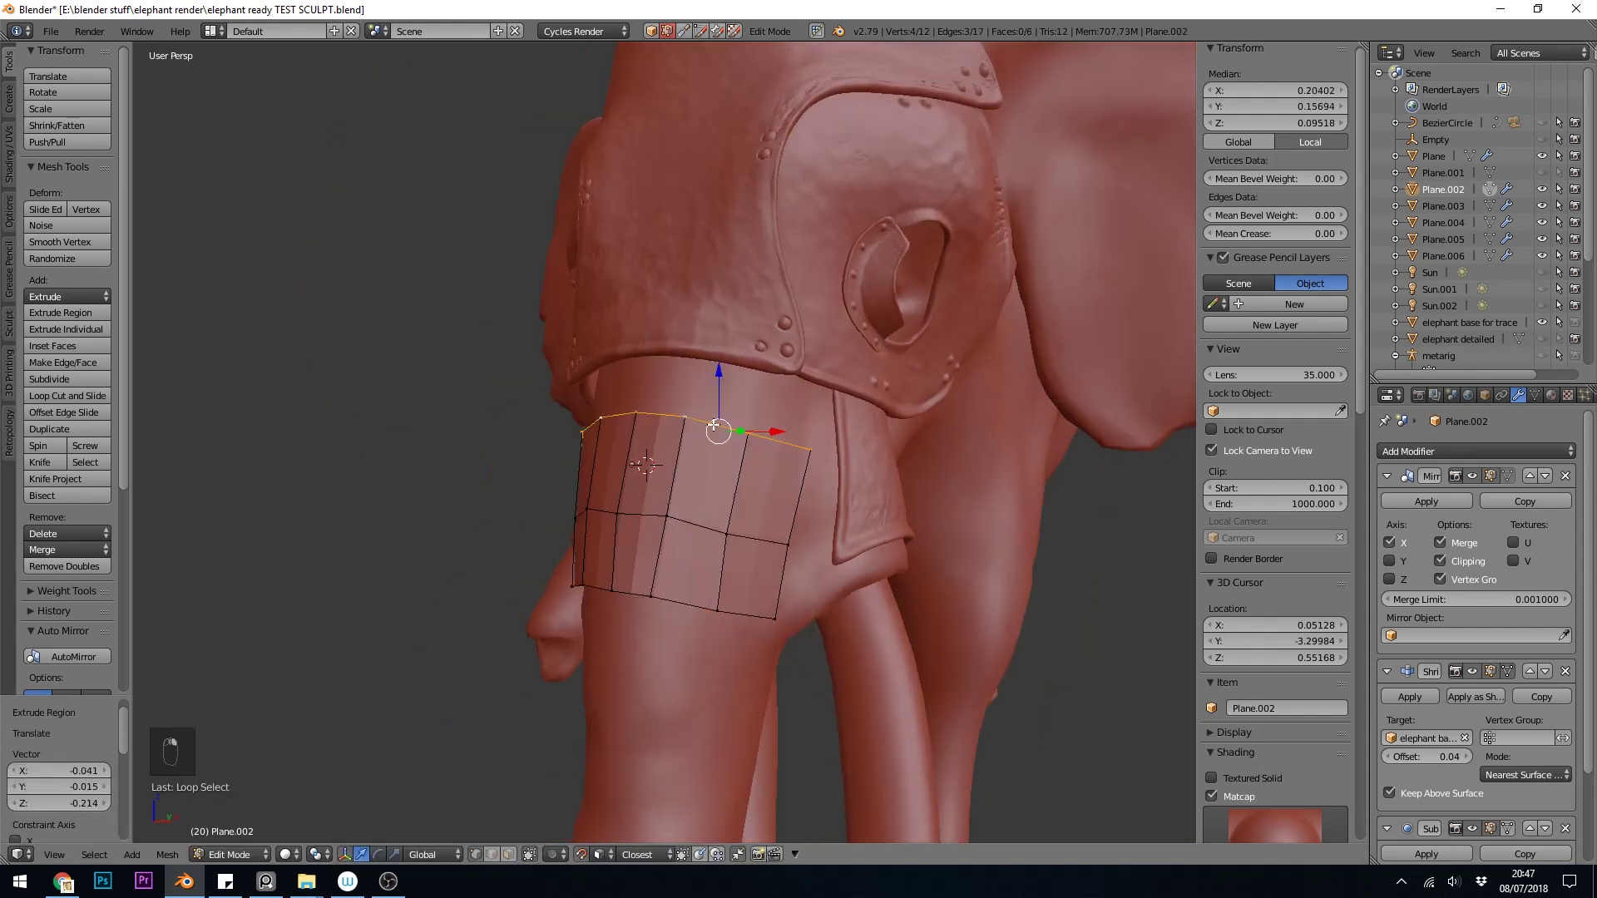
{"action": "key", "text": "e"}
{"action": "left_click", "coordinate": [723, 366]}
{"action": "middle_click_drag", "start_coordinate": [923, 432], "coordinate": [816, 463]}
{"action": "right_click", "coordinate": [831, 452]}
{"action": "key", "text": "e"}
{"action": "left_click", "coordinate": [868, 451]}
{"action": "key", "text": "ctrl+z"}
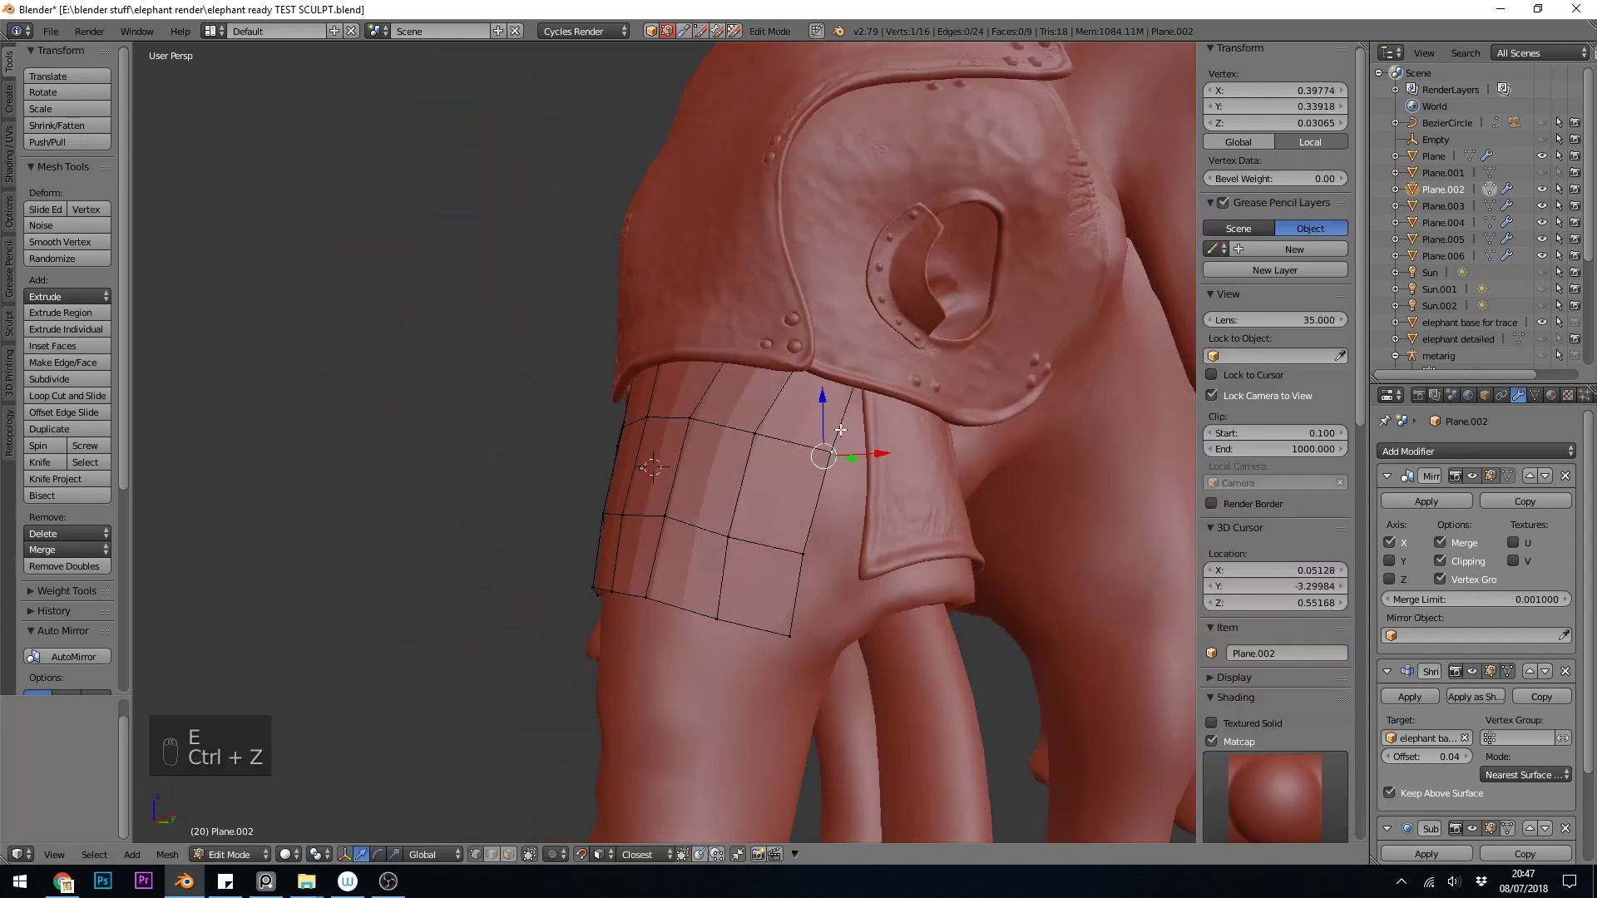
Step: Switch to edge selection and extrude the plate's outer side edge loop once more around the trunk toward the cheek armour
{"action": "key", "text": "ctrl+Tab"}
{"action": "left_click", "coordinate": [824, 477]}
{"action": "right_click", "coordinate": [823, 484], "text": "alt"}
{"action": "key", "text": "e"}
{"action": "left_click", "coordinate": [872, 490]}
Step: Switch to vertex selection and raise the bottom corner vertex of the new side column
{"action": "right_click", "coordinate": [853, 609]}
{"action": "key", "text": "ctrl+Tab"}
{"action": "left_click", "coordinate": [870, 601]}
{"action": "right_click", "coordinate": [897, 618]}
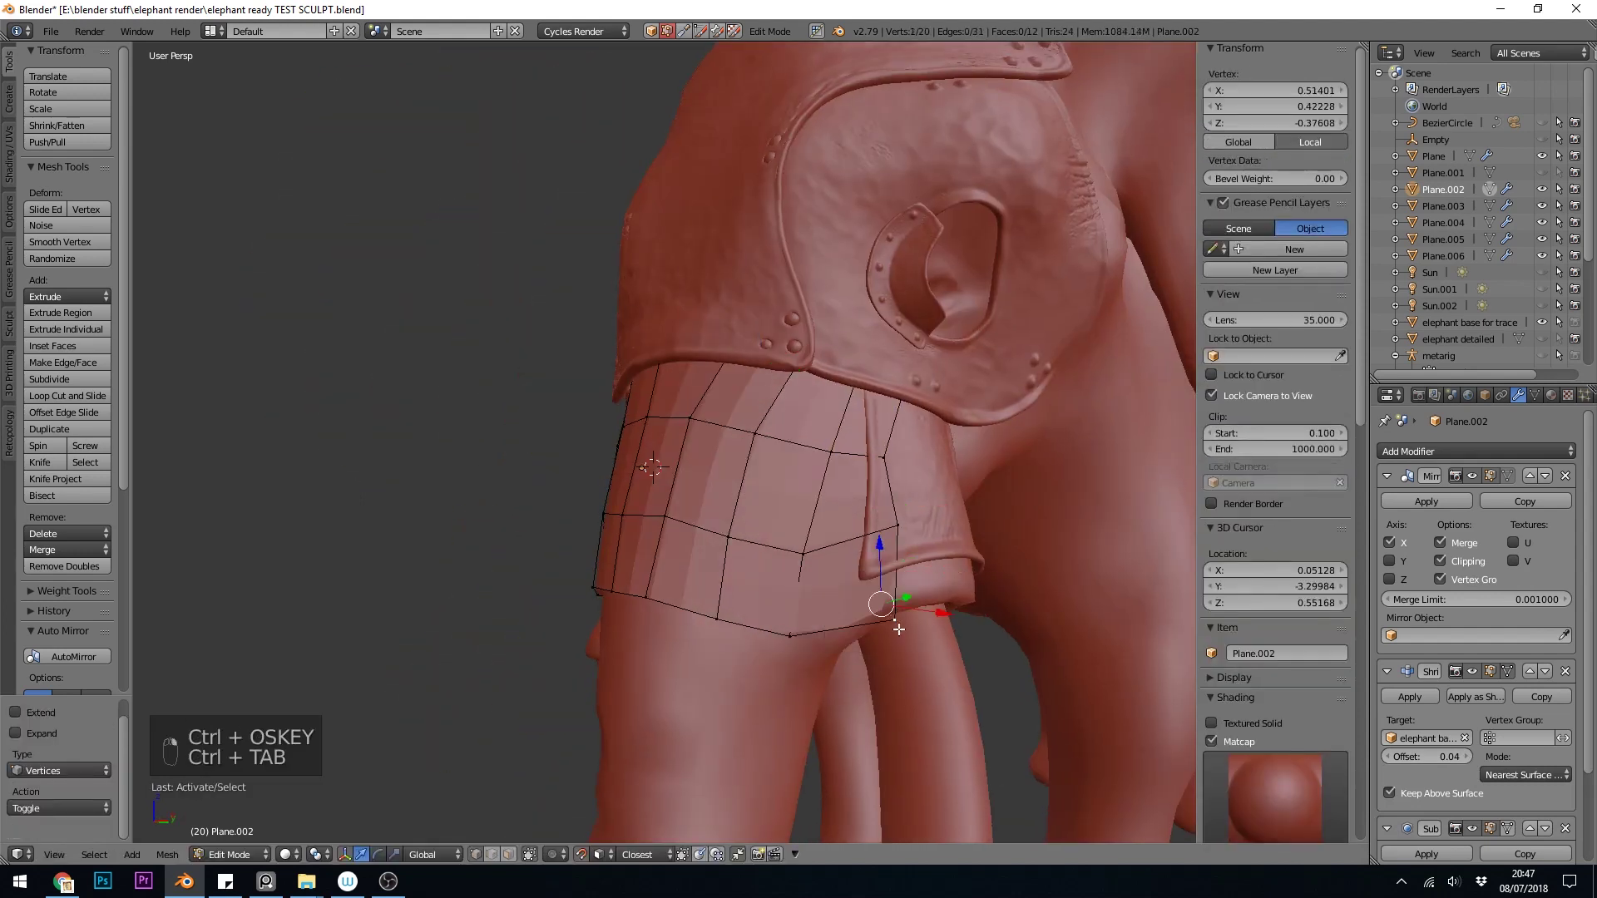
{"action": "key", "text": "g"}
{"action": "left_click", "coordinate": [897, 580]}
Step: Reposition the upper vertices of the plate's side columns so they follow the rim of the head armour
{"action": "right_click", "coordinate": [884, 457]}
{"action": "key", "text": "g"}
{"action": "left_click", "coordinate": [901, 456]}
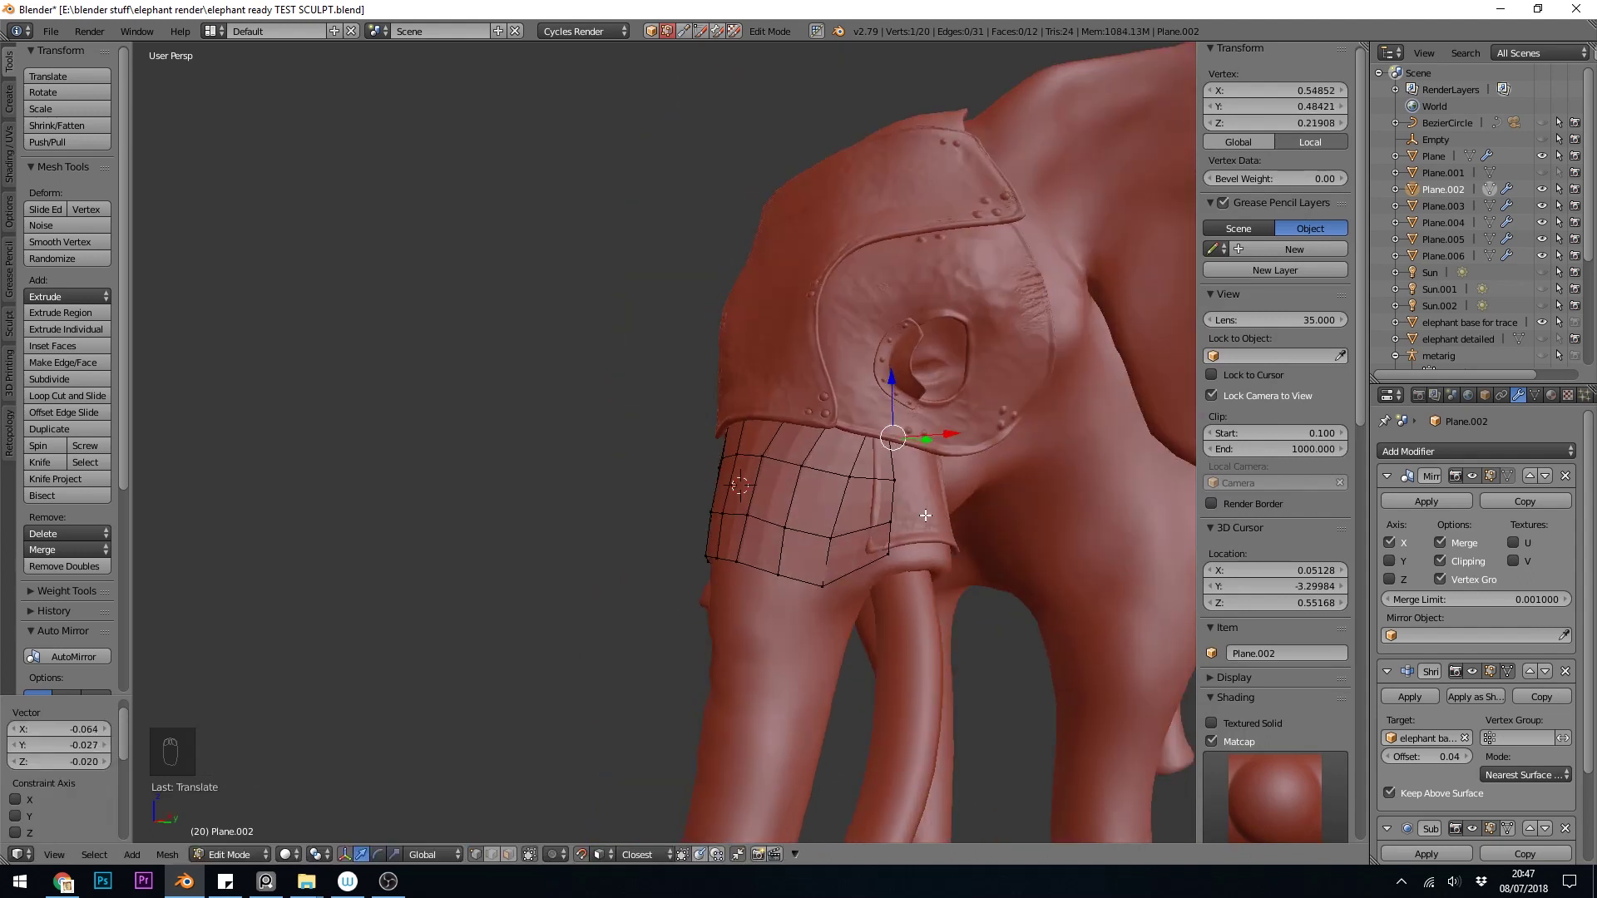
{"action": "right_click", "coordinate": [867, 437]}
{"action": "key", "text": "g"}
{"action": "middle_click_drag", "start_coordinate": [926, 516], "coordinate": [1057, 507]}
{"action": "left_click", "coordinate": [868, 425]}
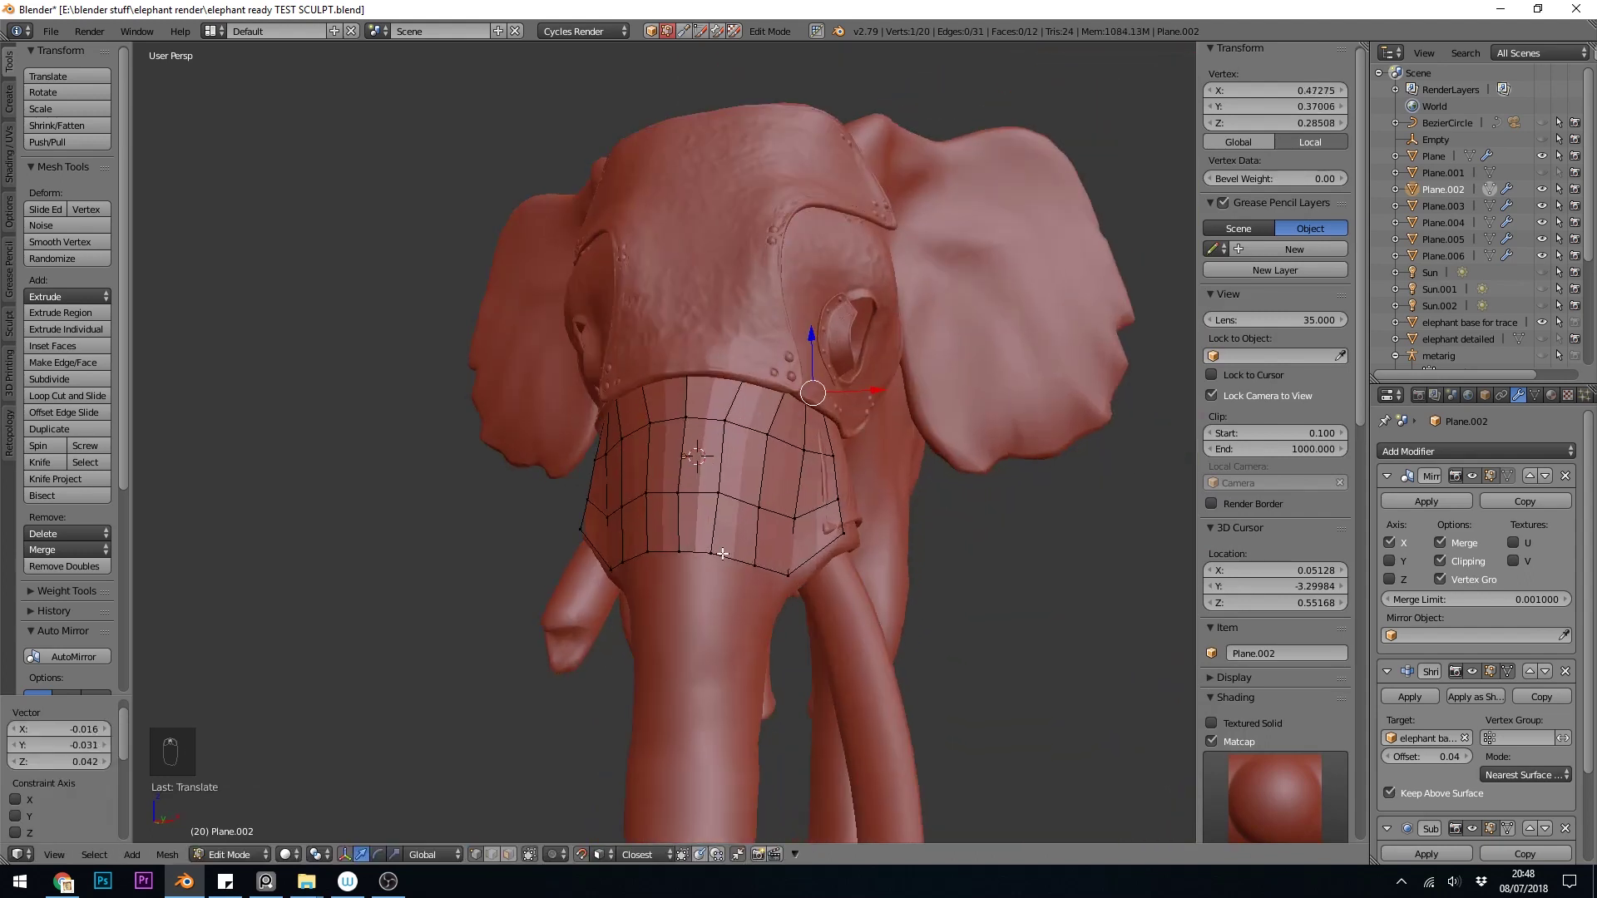
Step: Lower and slide the bottom-edge vertices near the plate's centre line to even out the lower rim
{"action": "right_click", "coordinate": [723, 556]}
{"action": "key", "text": "g"}
{"action": "left_click", "coordinate": [722, 574]}
{"action": "key", "text": "g"}
{"action": "key", "text": "g"}
{"action": "left_click", "coordinate": [682, 580]}
{"action": "middle_click_drag", "start_coordinate": [682, 579], "coordinate": [753, 574]}
Step: Slide the upper-row centre vertex upward and nudge the middle-row vertex beside the centre line inward
{"action": "right_click", "coordinate": [668, 407]}
{"action": "key", "text": "g"}
{"action": "key", "text": "g"}
{"action": "left_click", "coordinate": [668, 398]}
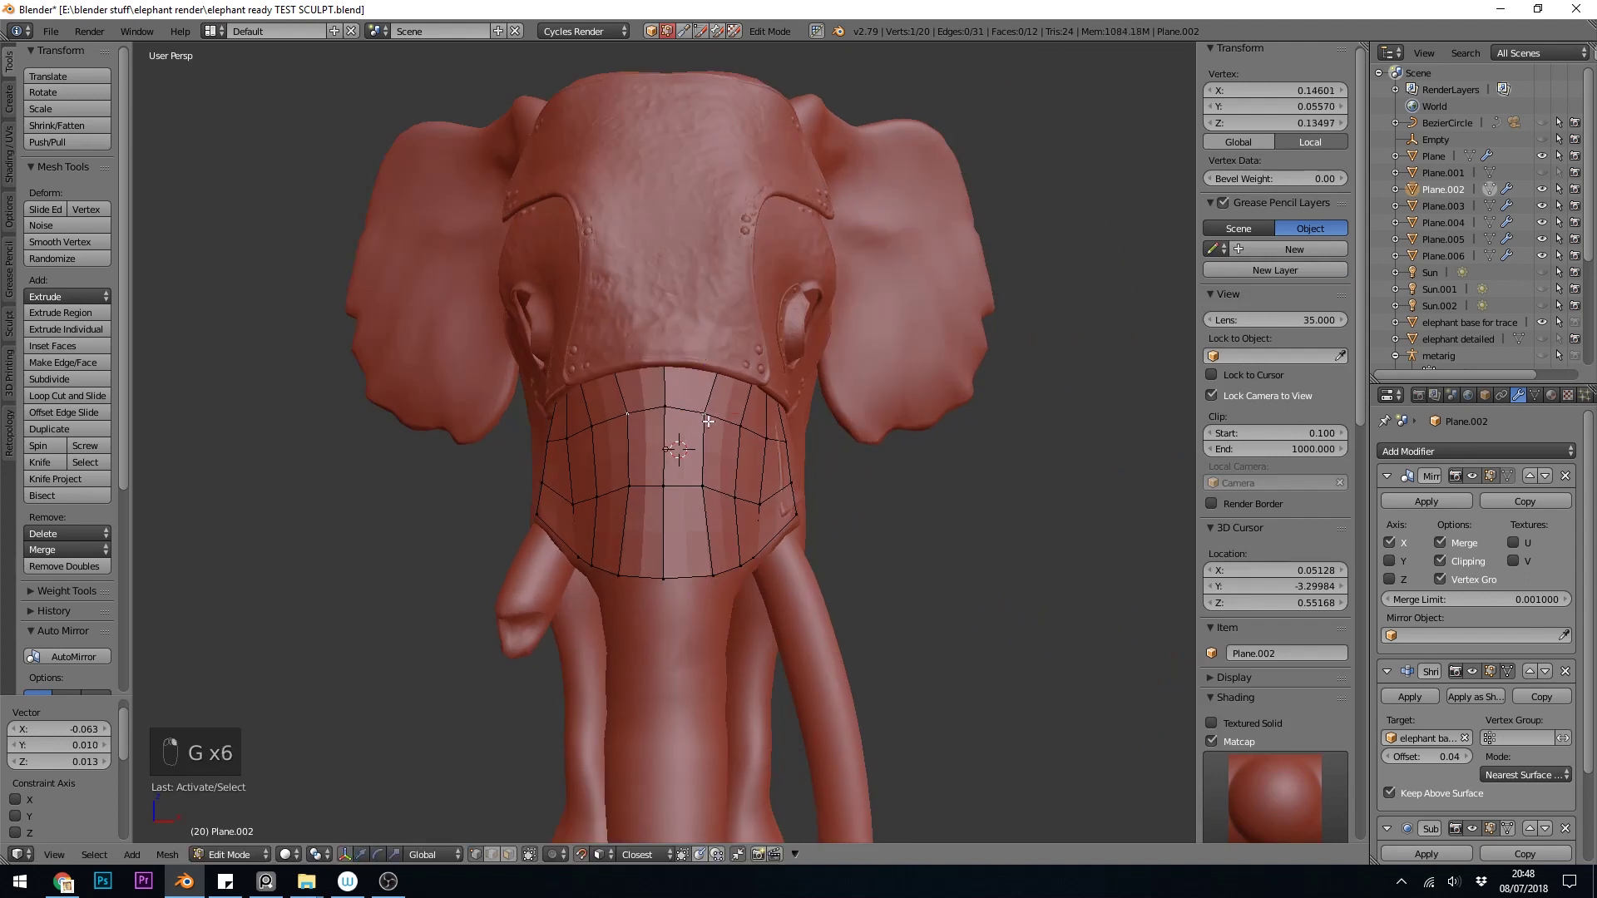
{"action": "right_click", "coordinate": [704, 486]}
{"action": "key", "text": "g"}
{"action": "left_click", "coordinate": [701, 486]}
Step: Nudge the middle-row vertex and the bottom-rim vertex on the plate's side to even out the grid
{"action": "middle_click_drag", "start_coordinate": [906, 478], "coordinate": [728, 506]}
{"action": "right_click", "coordinate": [794, 506]}
{"action": "key", "text": "g"}
{"action": "left_click", "coordinate": [802, 501]}
{"action": "right_click", "coordinate": [867, 572]}
{"action": "key", "text": "g"}
{"action": "left_click", "coordinate": [865, 566]}
{"action": "right_click", "coordinate": [805, 513]}
Step: Lower the middle-row vertices at and beside the plate's centre line
{"action": "middle_click_drag", "start_coordinate": [786, 455], "coordinate": [869, 458]}
{"action": "right_click", "coordinate": [732, 482]}
{"action": "key", "text": "g"}
{"action": "key", "text": "g"}
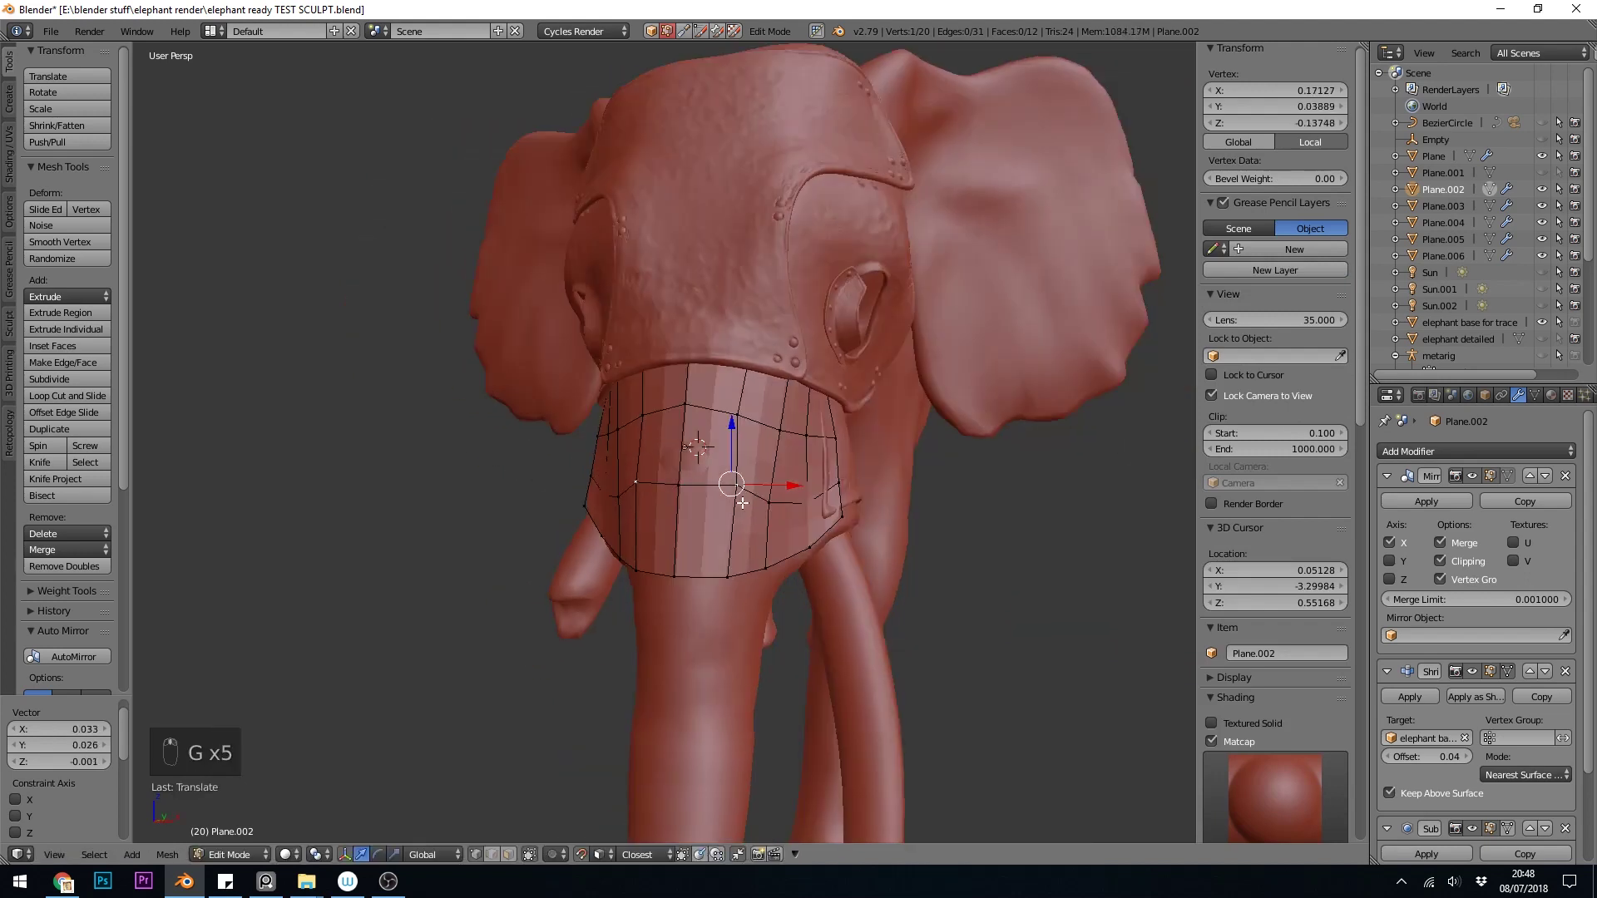
{"action": "left_click", "coordinate": [727, 511]}
{"action": "right_click", "coordinate": [684, 489]}
{"action": "key", "text": "g"}
{"action": "left_click", "coordinate": [681, 506]}
Step: Add a horizontal loop cut through the middle of the plate and slide the edge loop above it upward
{"action": "key", "text": "ctrl+r"}
{"action": "middle_click_drag", "start_coordinate": [749, 473], "coordinate": [721, 407]}
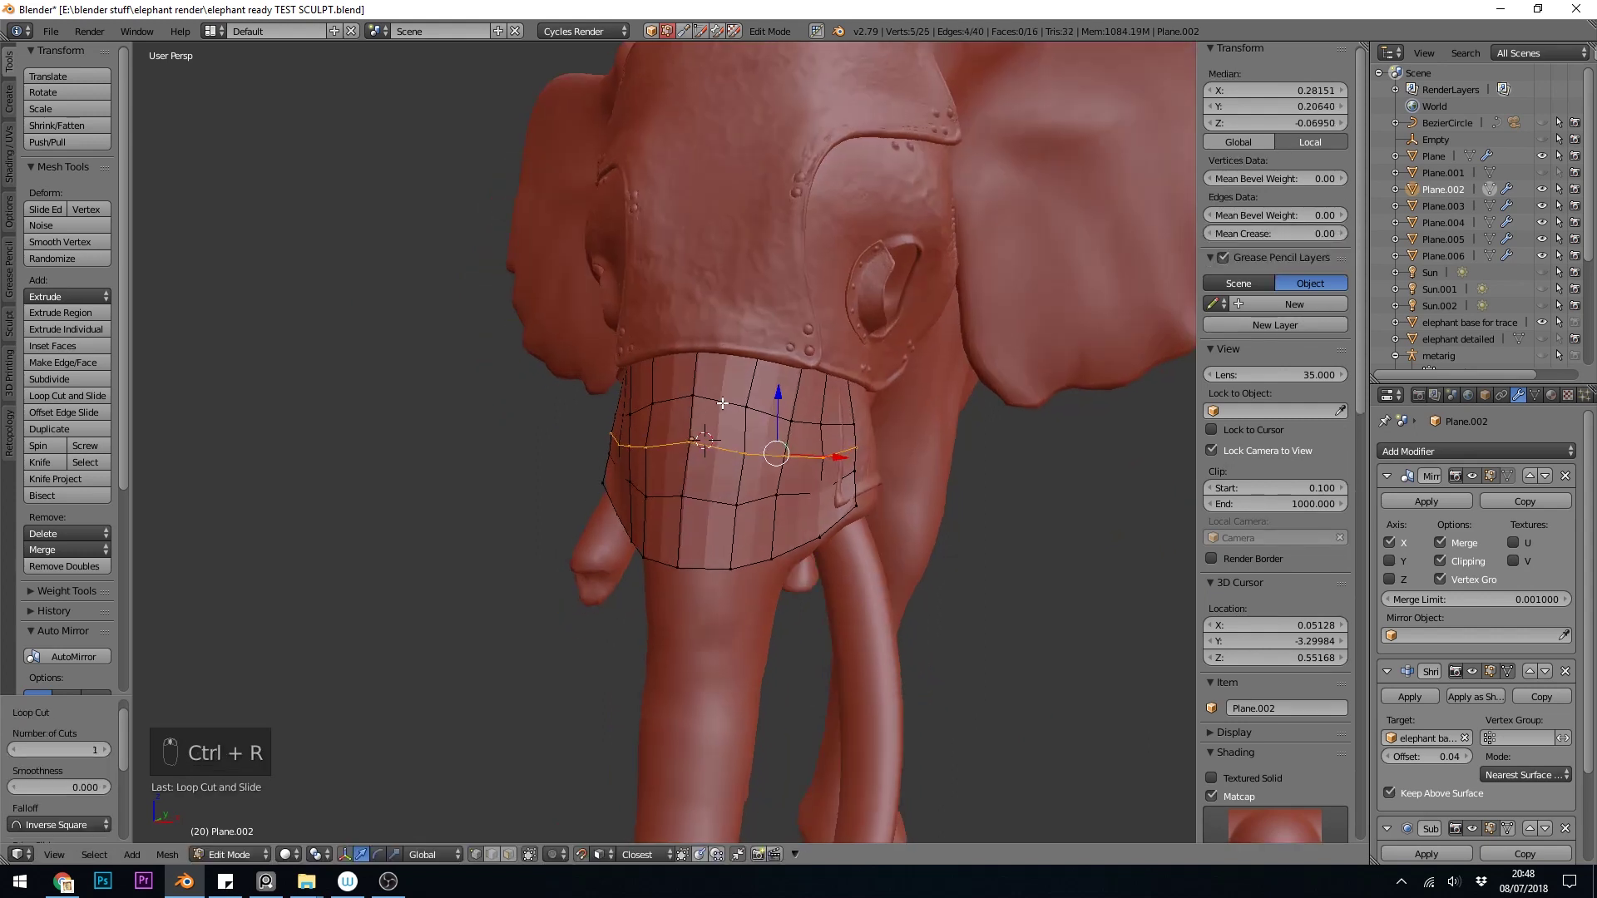
{"action": "right_click", "coordinate": [740, 406], "text": "alt"}
{"action": "key", "text": "g"}
{"action": "key", "text": "g"}
{"action": "left_click", "coordinate": [751, 391]}
Step: Slide the plate's lower horizontal edge loop with a factor of 0.2
{"action": "right_click", "coordinate": [739, 503]}
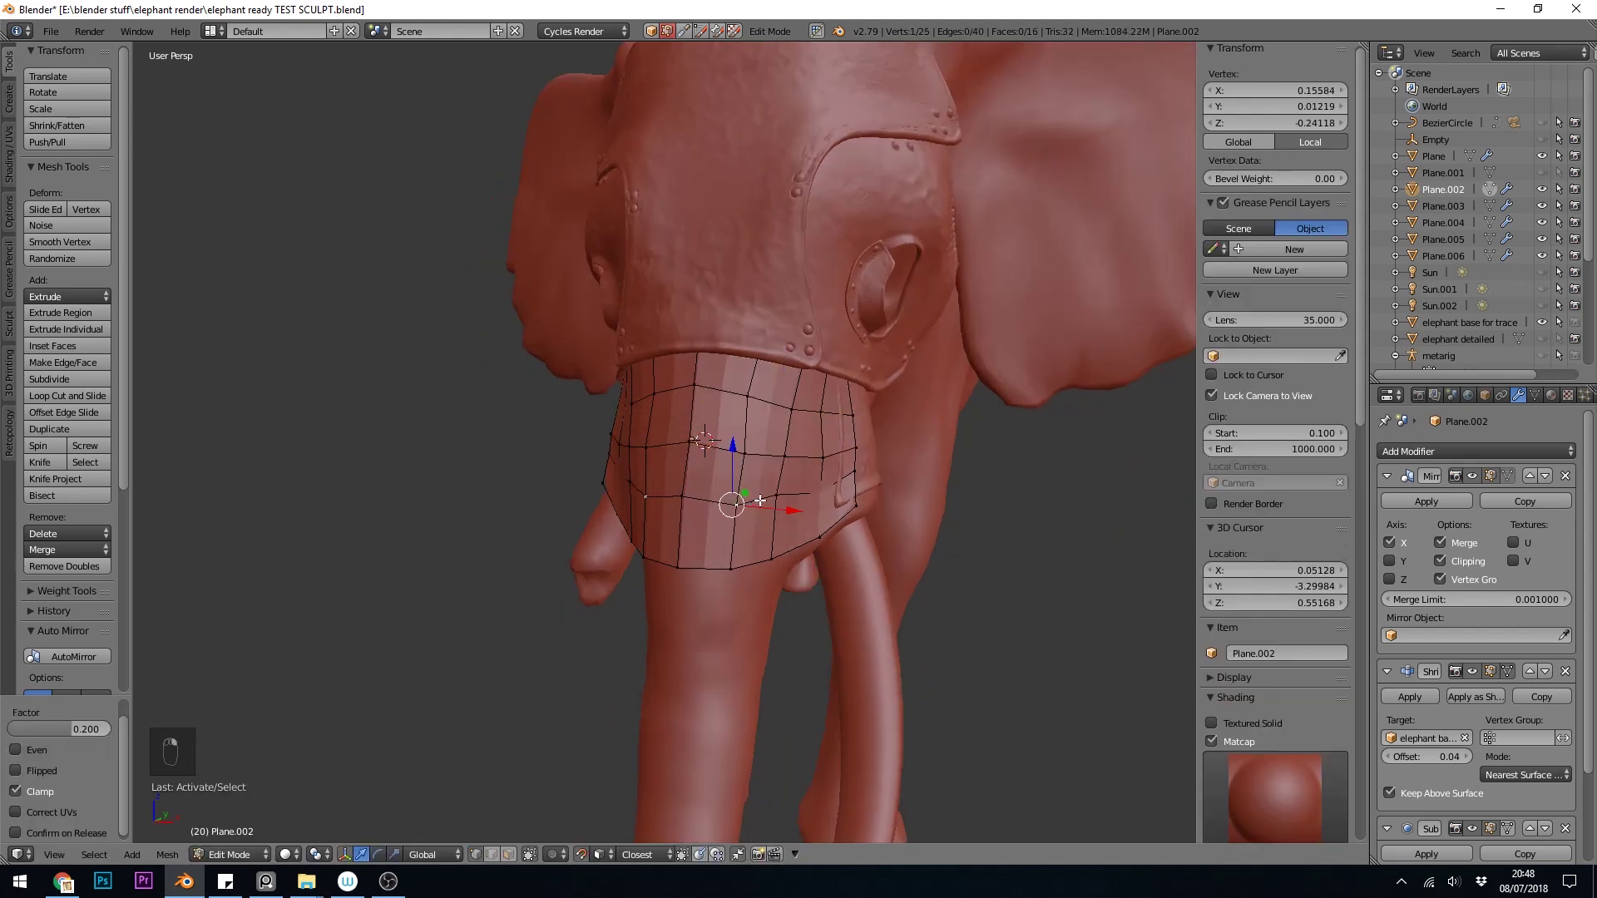
{"action": "right_click", "coordinate": [753, 499], "text": "alt"}
{"action": "key", "text": "g"}
{"action": "key", "text": "g"}
{"action": "left_click", "coordinate": [753, 499]}
{"action": "middle_click_drag", "start_coordinate": [753, 499], "coordinate": [799, 491]}
{"action": "scroll", "coordinate": [799, 490], "scroll_direction": "down", "scroll_amount": 5}
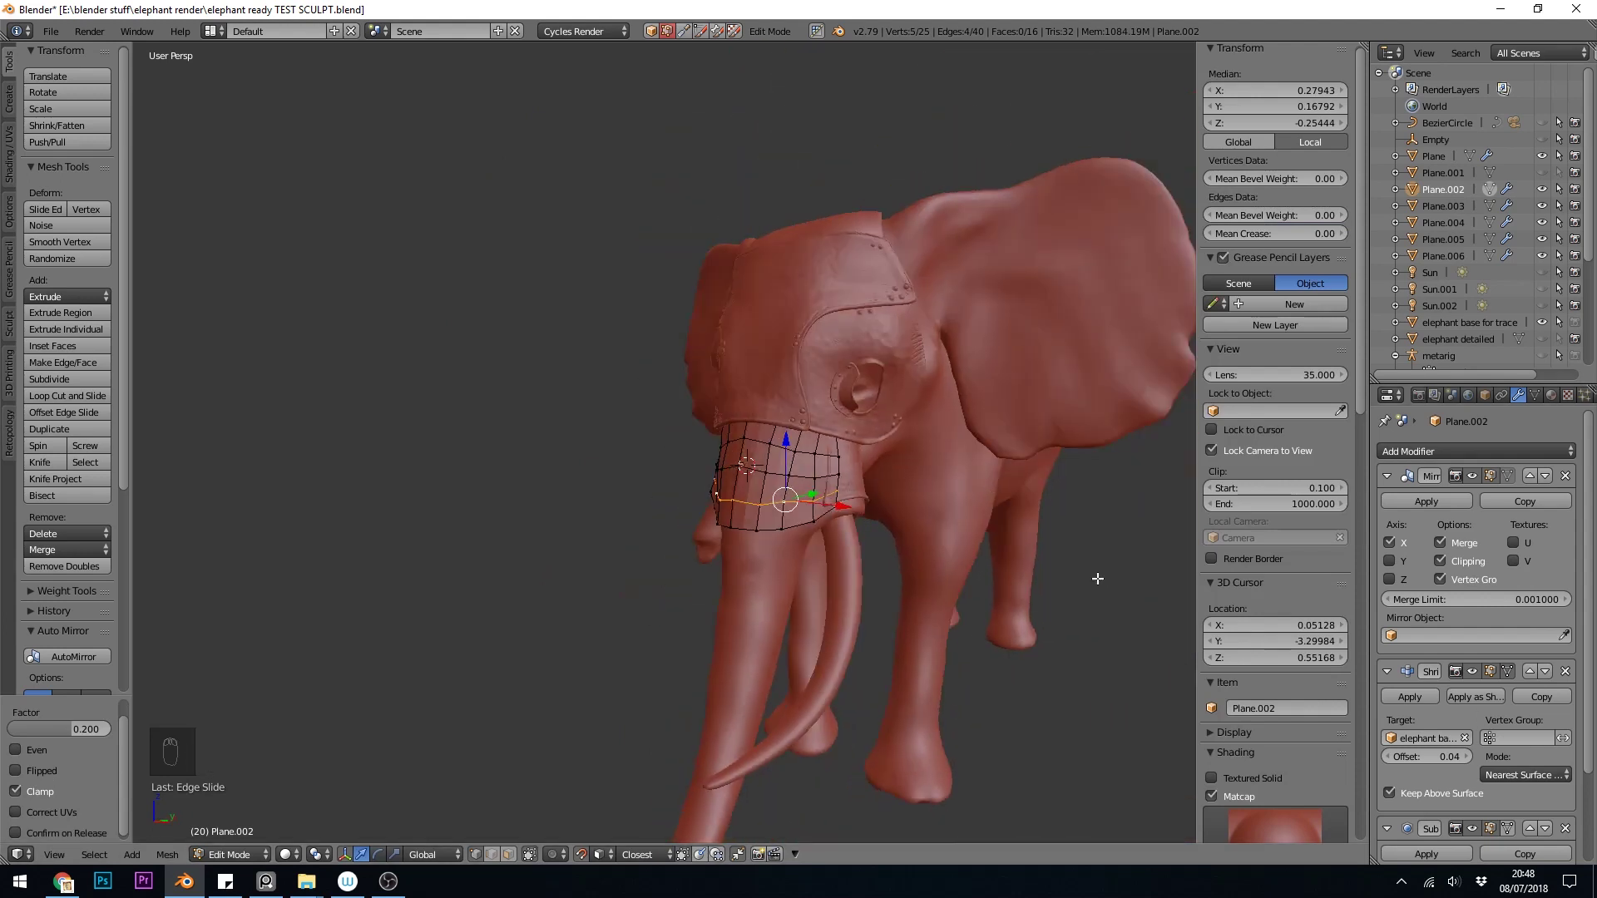
Step: Collapse the Shrinkwrap and Subdivision Surface modifiers and remove the Subdivision Surface modifier
{"action": "left_click", "coordinate": [1385, 672]}
{"action": "left_click", "coordinate": [1386, 698]}
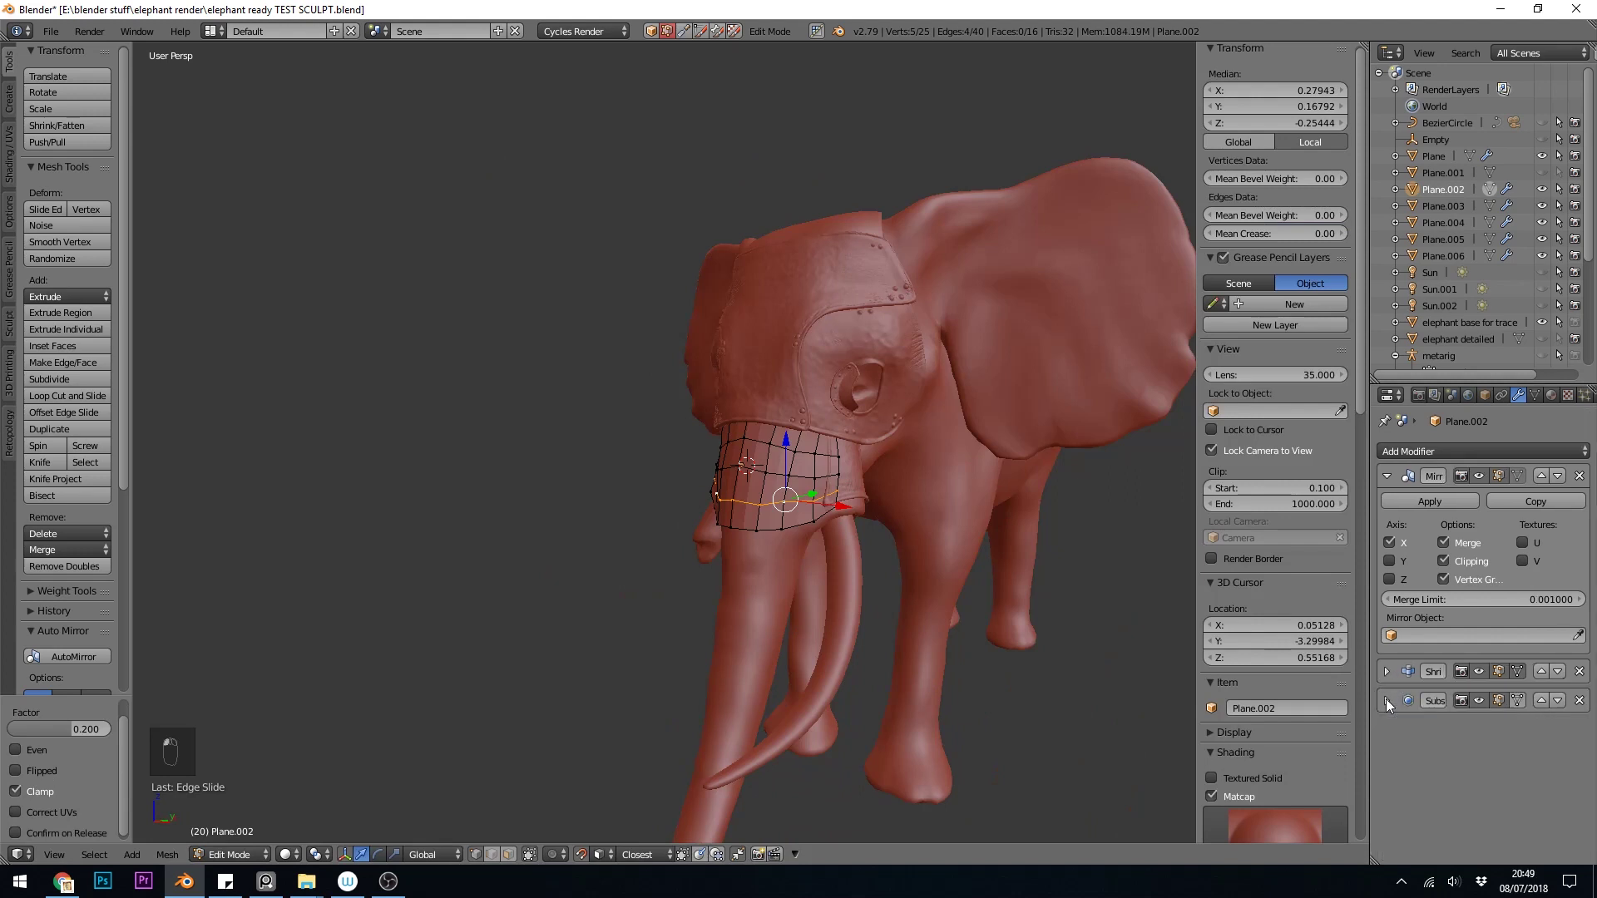
{"action": "left_click", "coordinate": [1580, 701]}
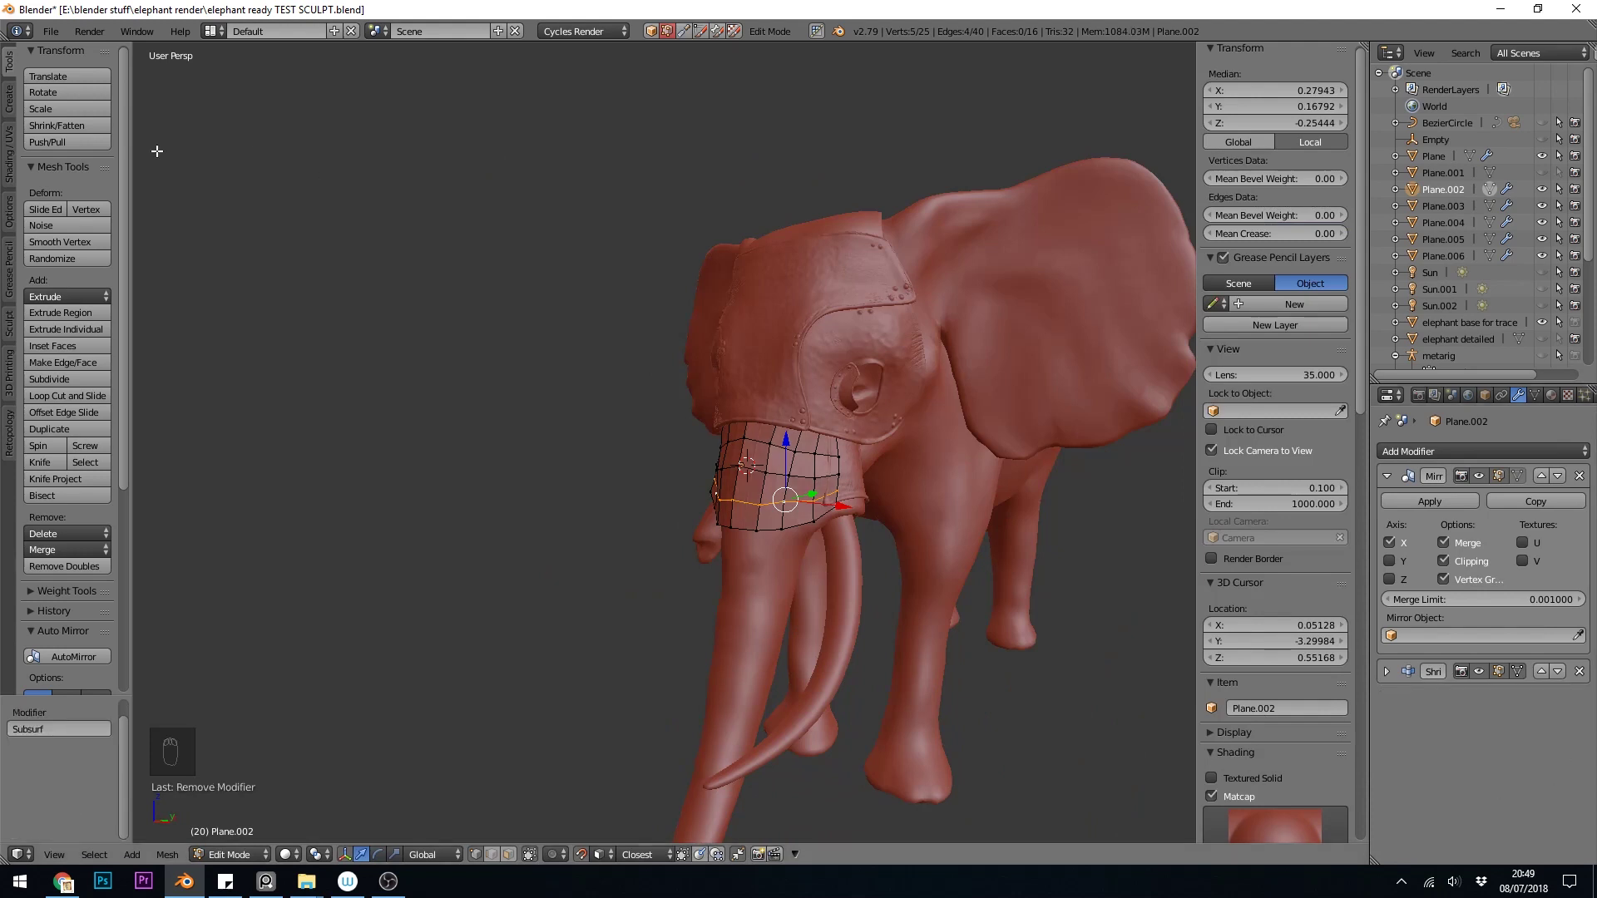
Step: Leave mesh editing and set the trunk plate to smooth shading
{"action": "key", "text": "Tab"}
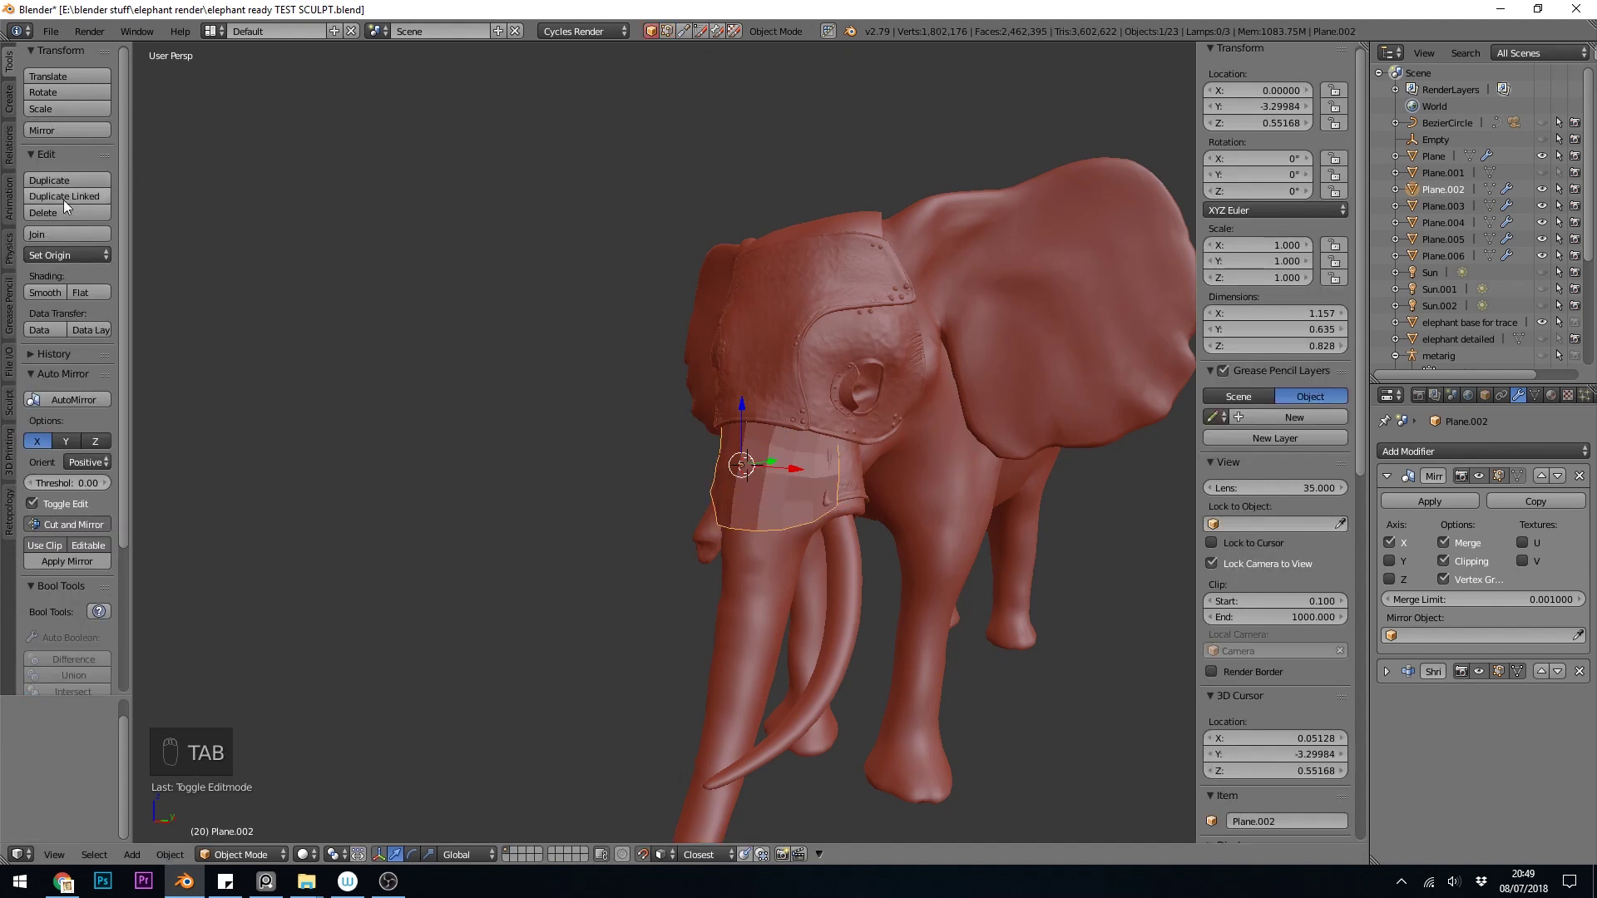
{"action": "left_click", "coordinate": [43, 293]}
{"action": "key", "text": "Tab"}
{"action": "key", "text": "Tab"}
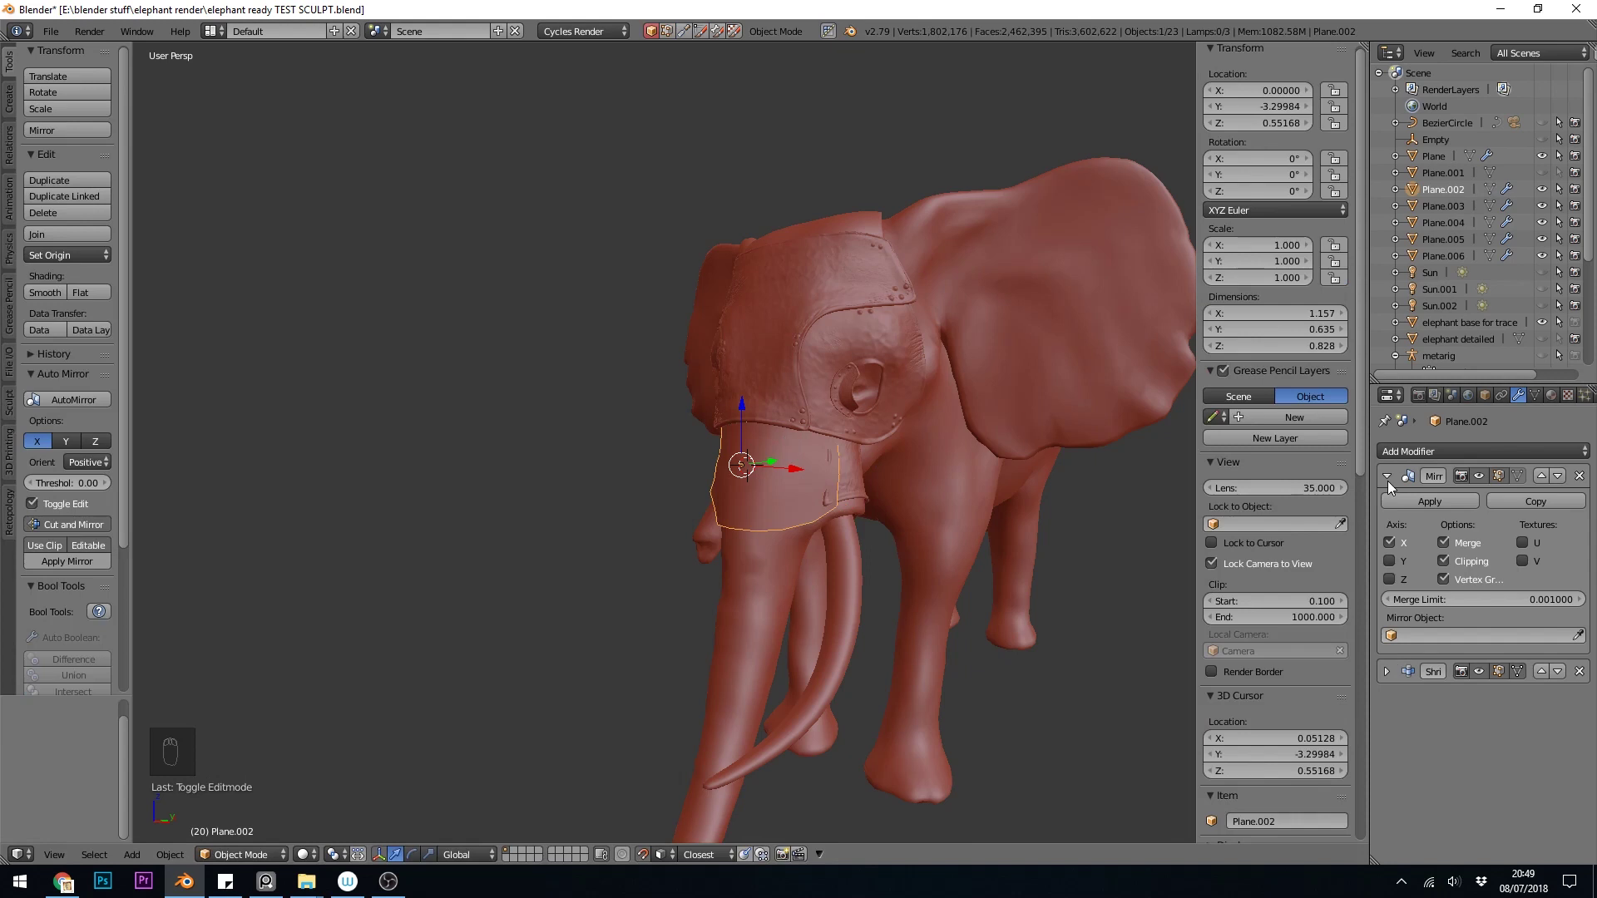
Step: Apply the Mirror and Shrinkwrap modifiers on the trunk plate
{"action": "left_click", "coordinate": [1387, 480]}
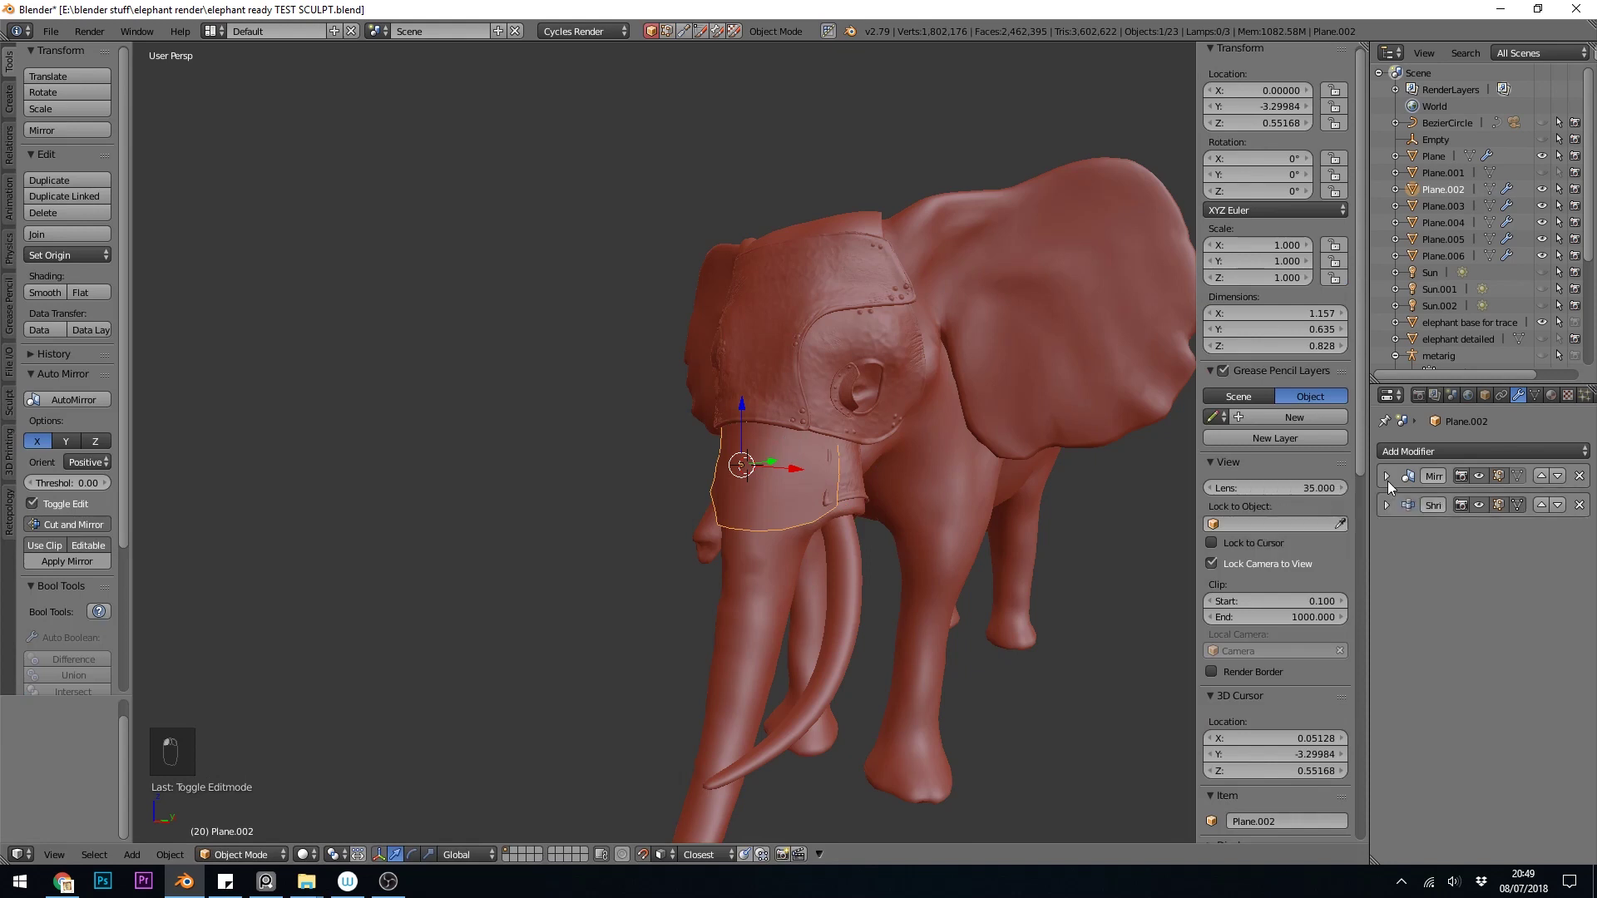
{"action": "left_click", "coordinate": [1386, 475]}
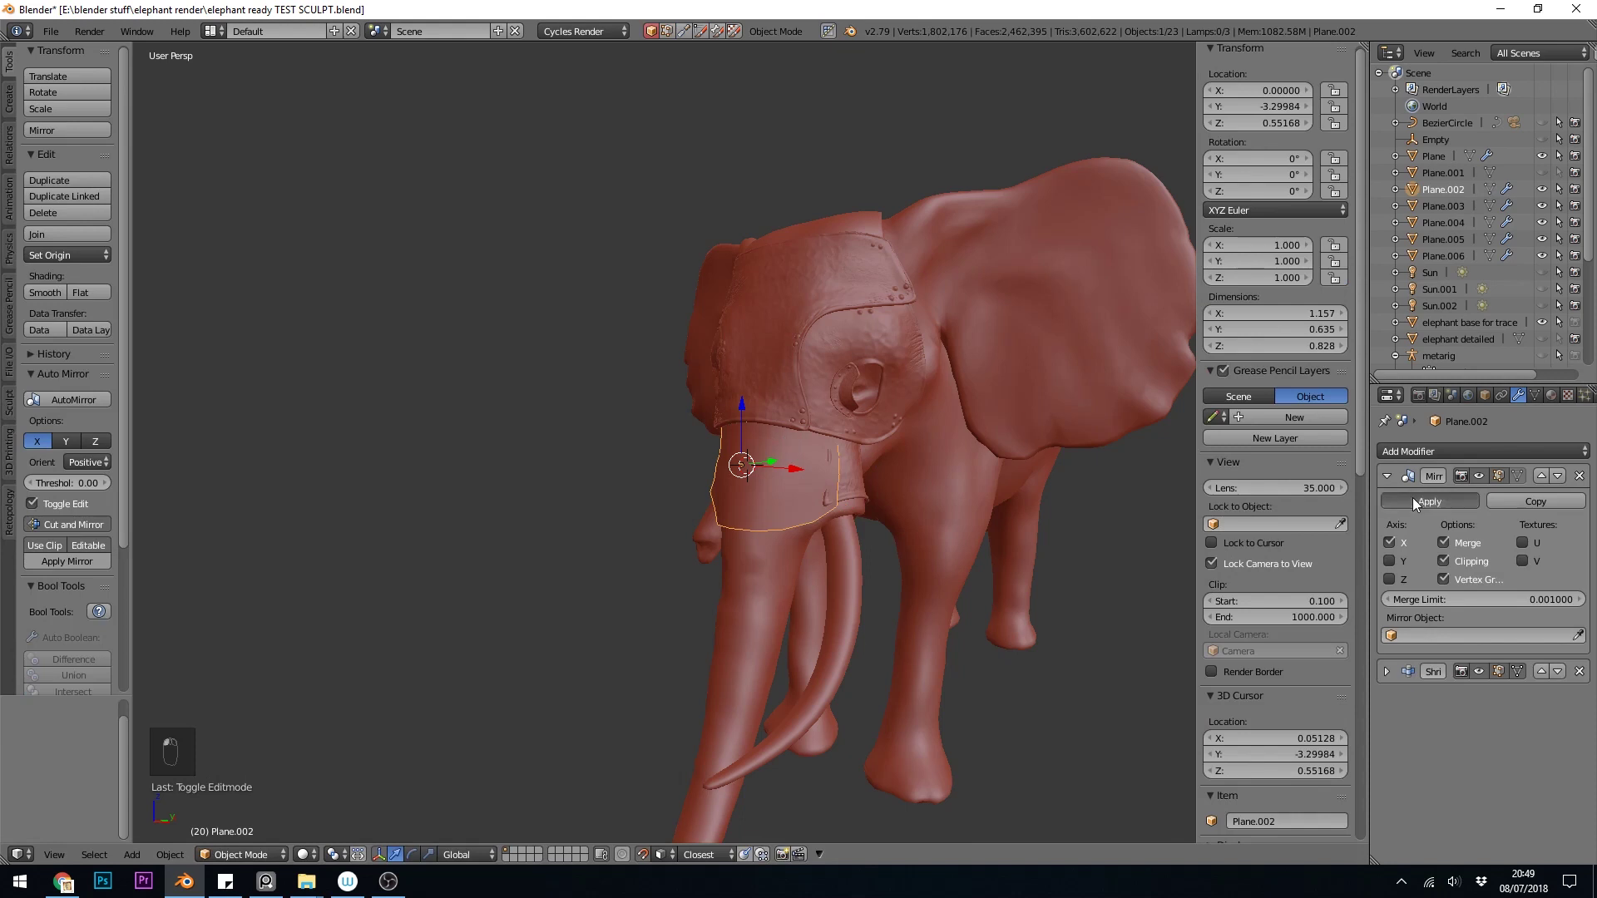
{"action": "left_click", "coordinate": [1413, 497]}
{"action": "left_click", "coordinate": [1414, 497]}
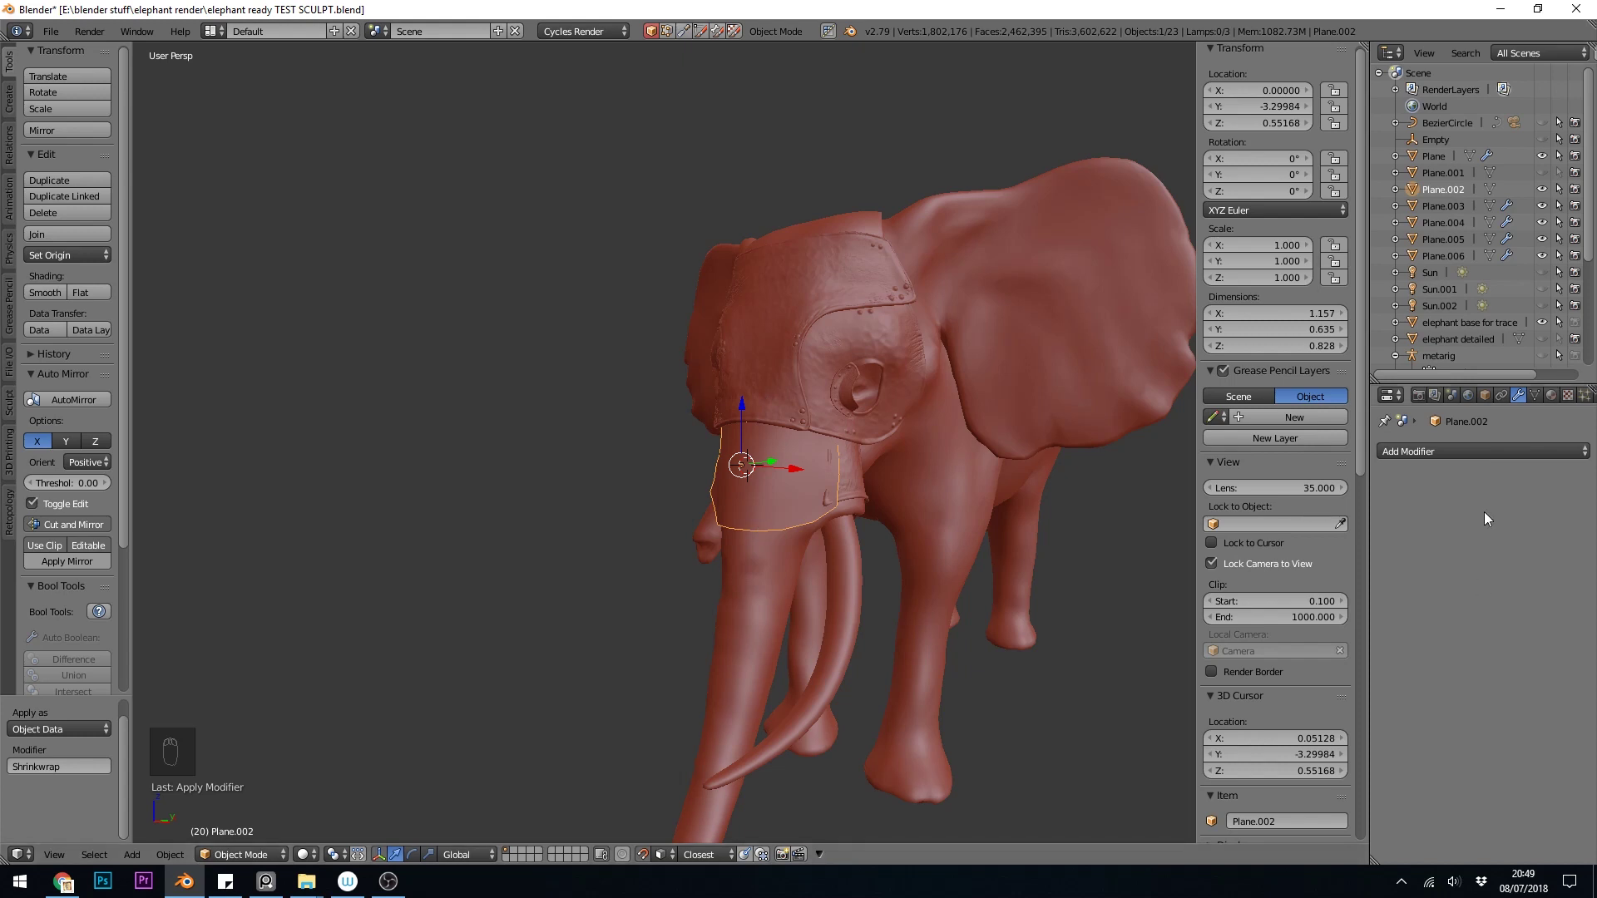
Step: Try to rotate the trunk plate in side view, cancel the rotation, and turn off snapping
{"action": "key", "text": "Tab"}
{"action": "scroll", "coordinate": [820, 526], "scroll_direction": "up", "scroll_amount": 1}
{"action": "middle_click_drag", "start_coordinate": [798, 546], "coordinate": [858, 548]}
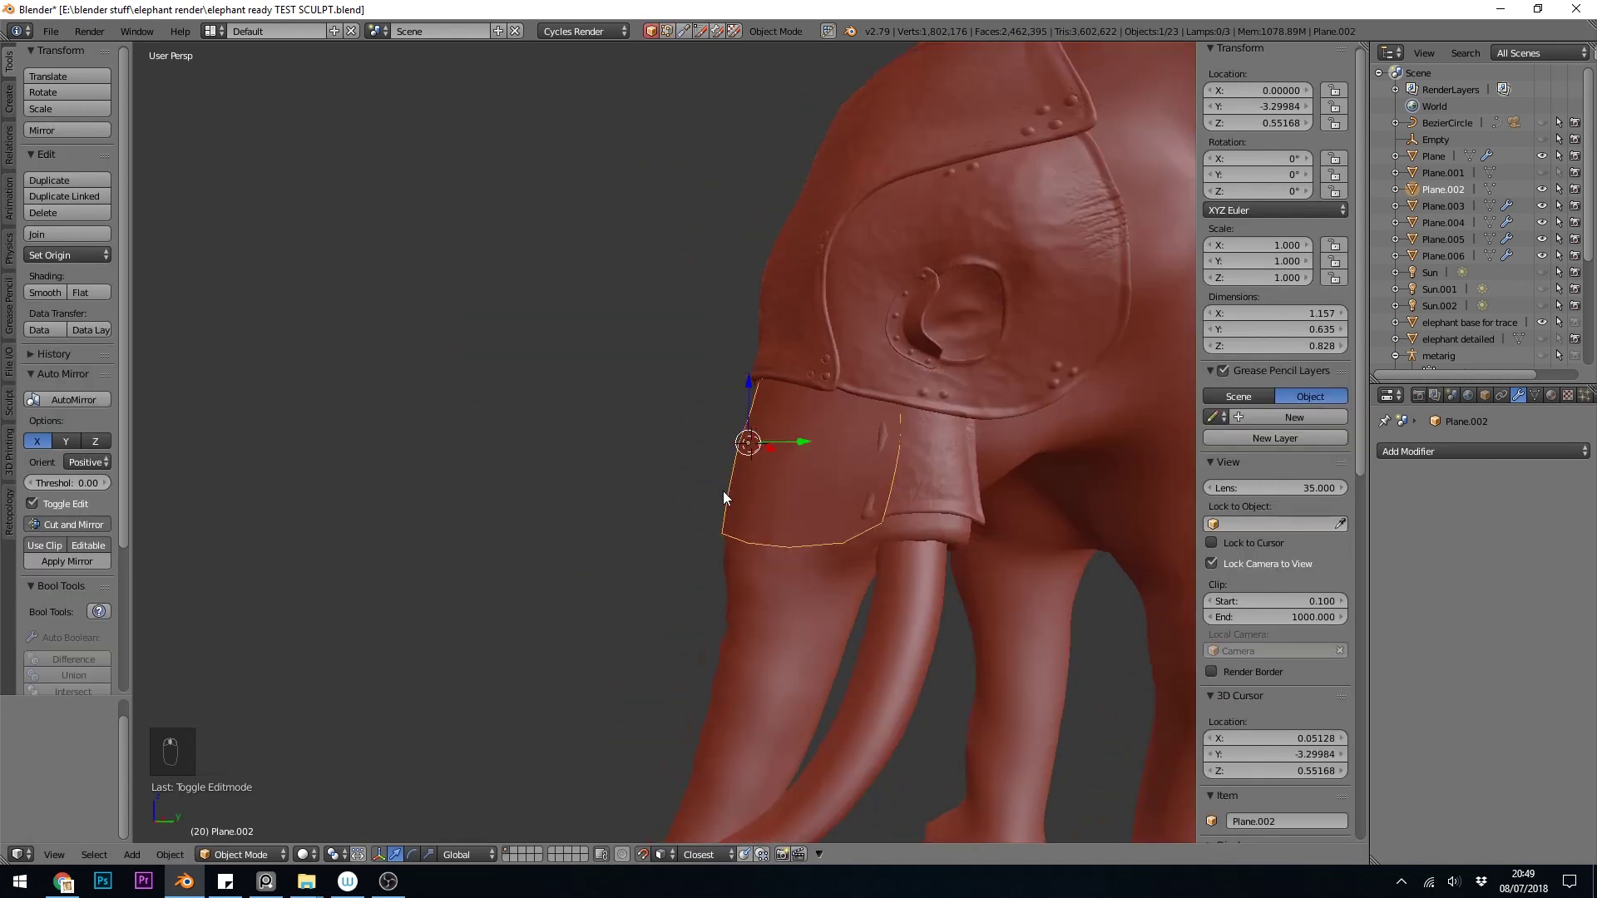
{"action": "scroll", "coordinate": [818, 477], "scroll_direction": "up", "scroll_amount": 2}
{"action": "middle_click_drag", "start_coordinate": [819, 477], "coordinate": [791, 469]}
{"action": "key", "text": "r"}
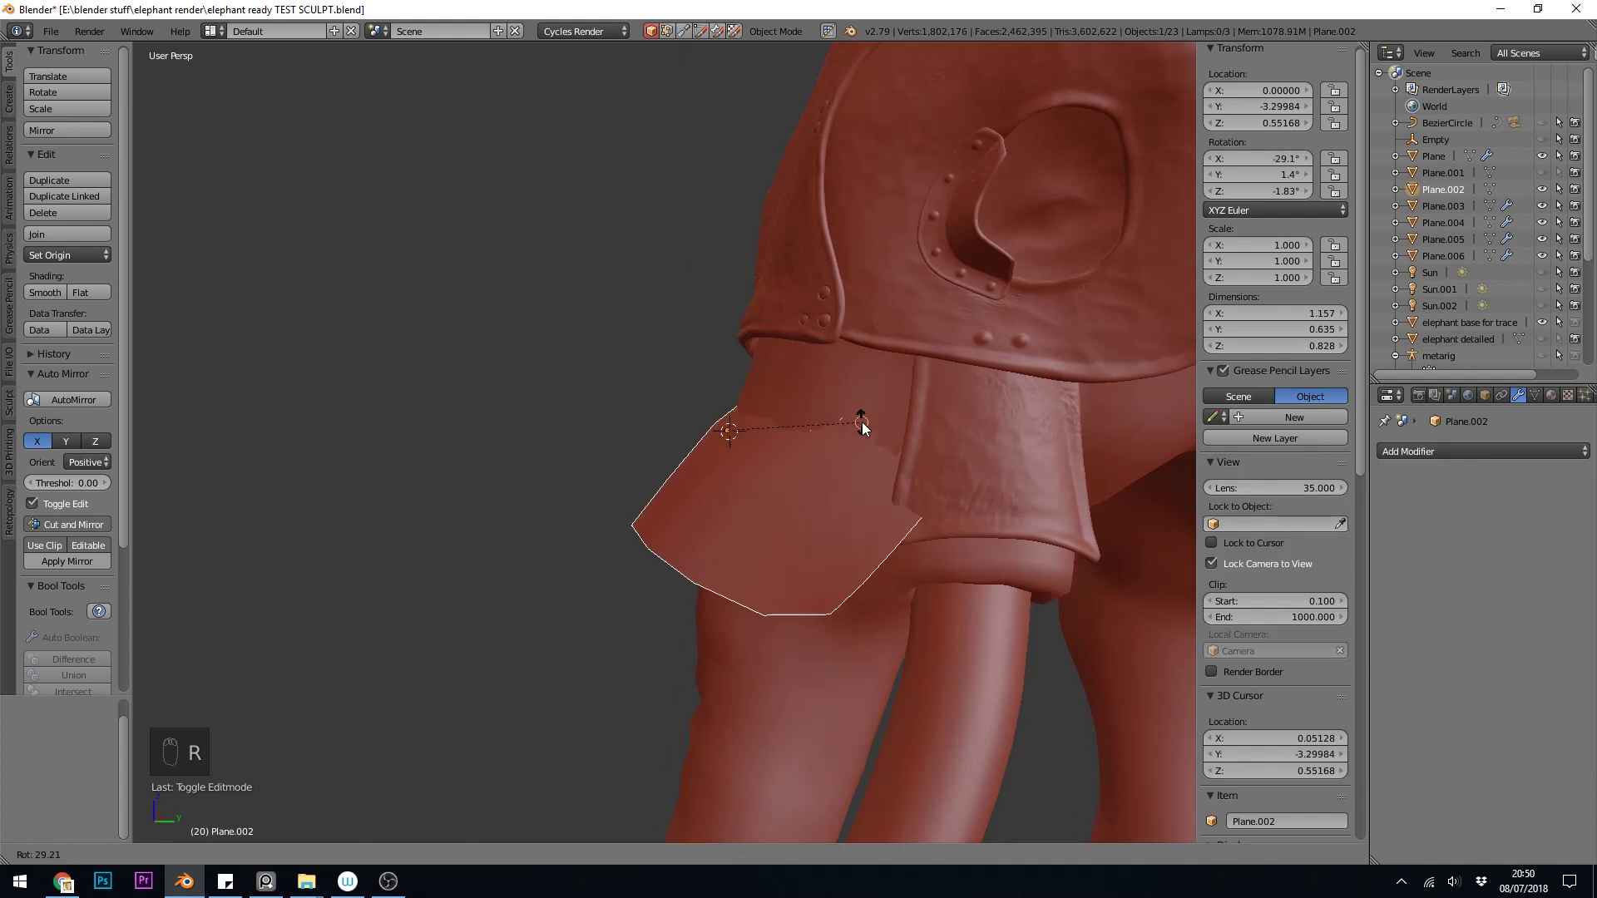
{"action": "right_click", "coordinate": [855, 455]}
{"action": "key", "text": "shift+Tab"}
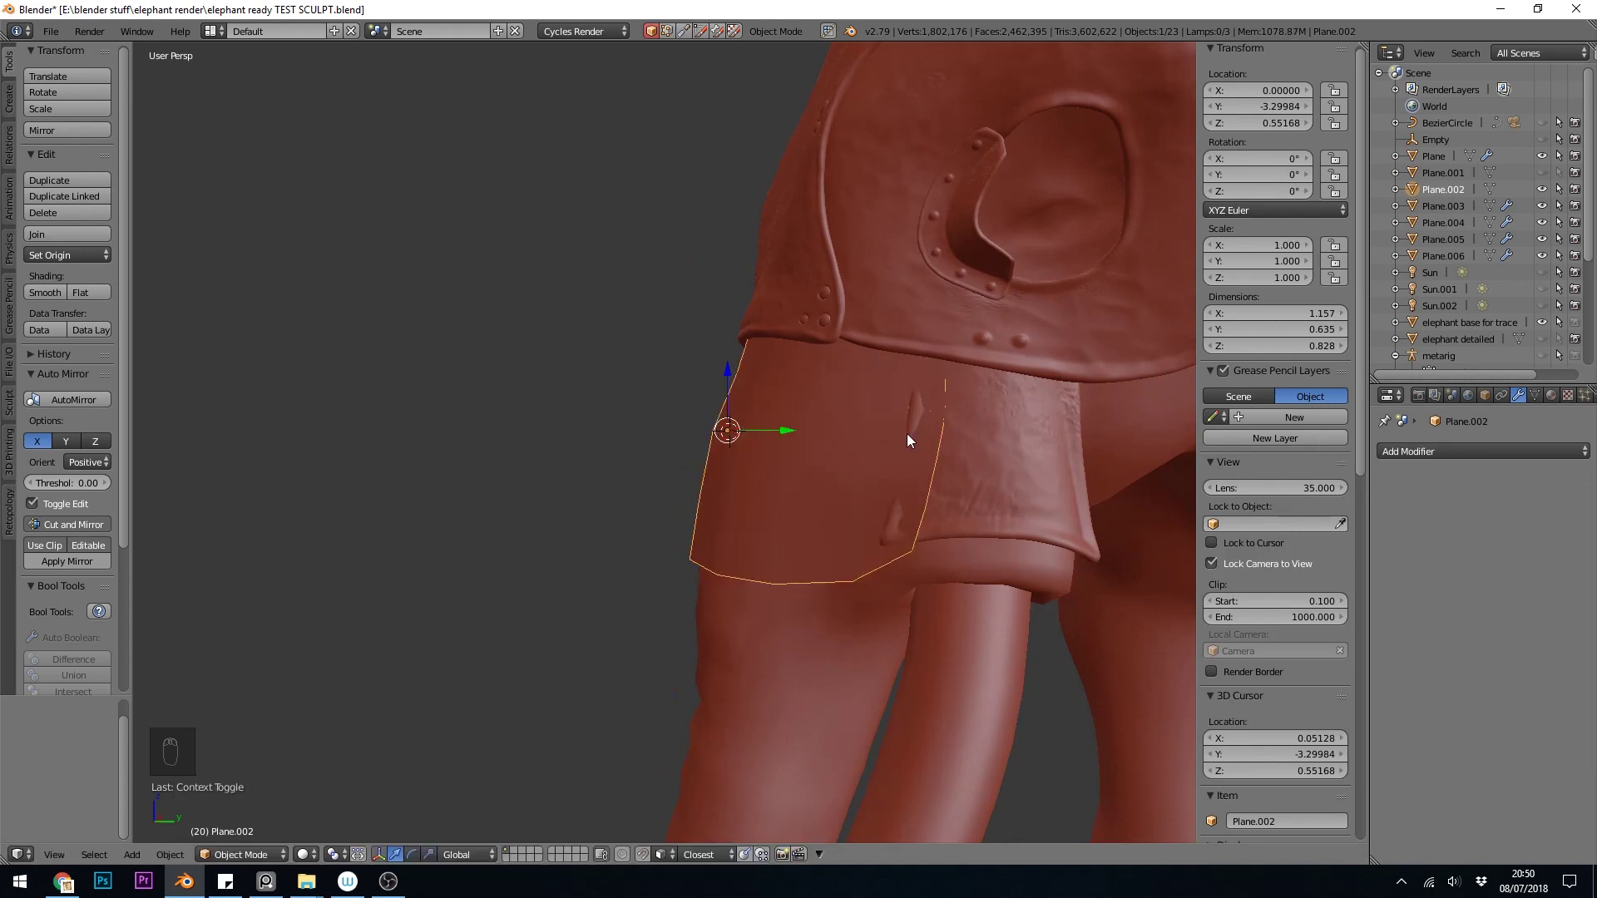
Step: Rotate the trunk plate to about -3.07° on X and shift it about -0.021 along Y
{"action": "key", "text": "r"}
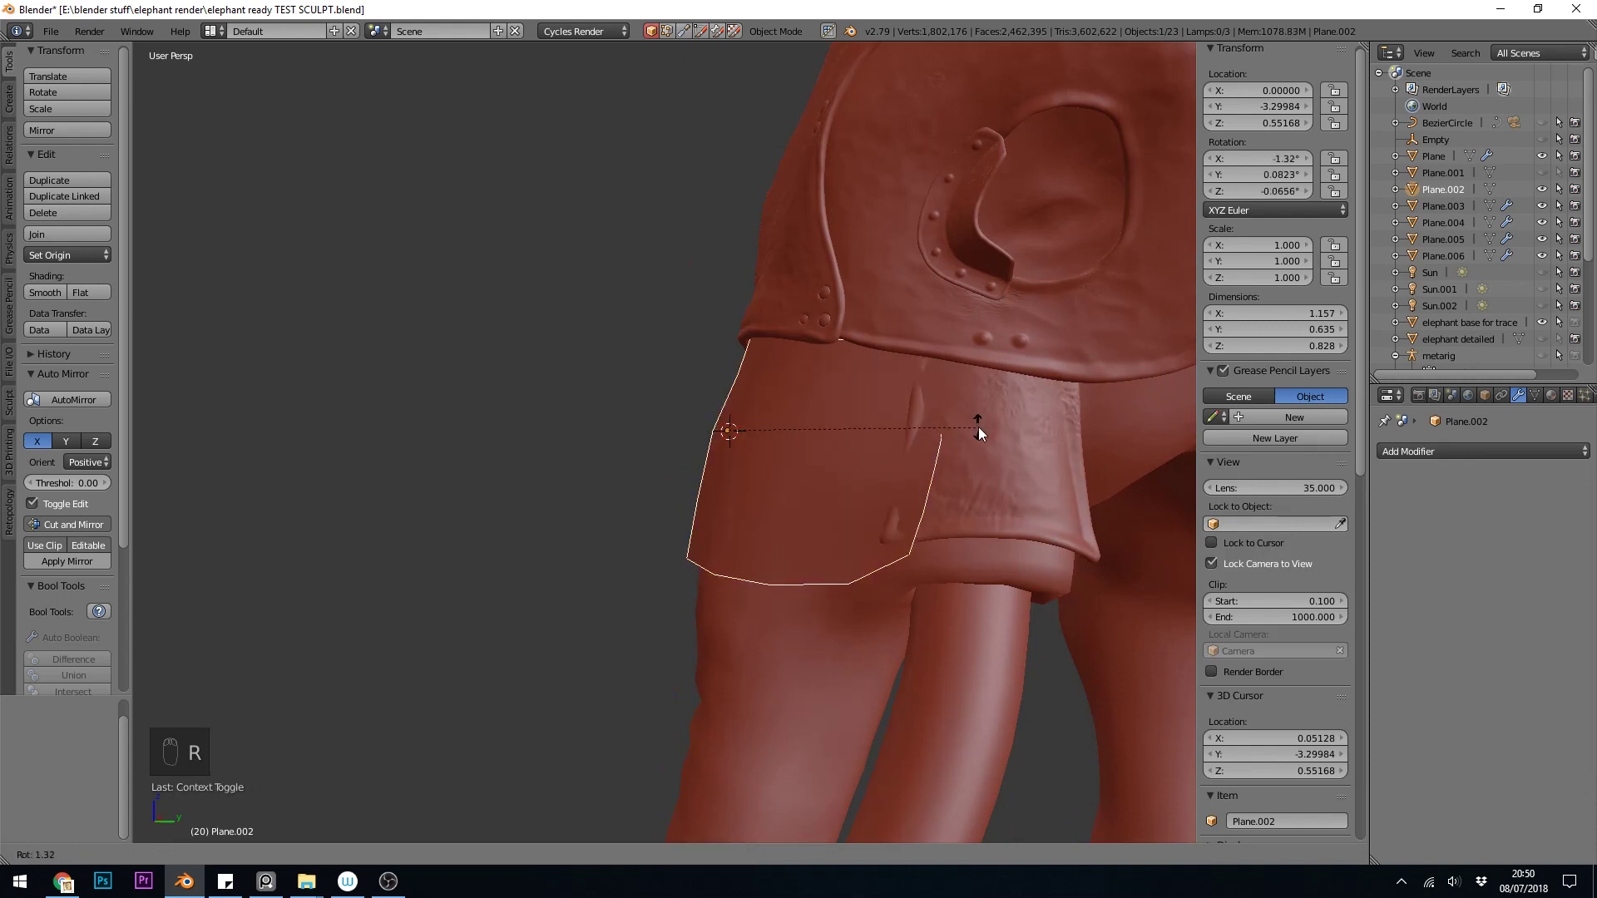
{"action": "left_click", "coordinate": [868, 438]}
{"action": "left_click_drag", "start_coordinate": [786, 430], "coordinate": [780, 429]}
{"action": "key", "text": "r"}
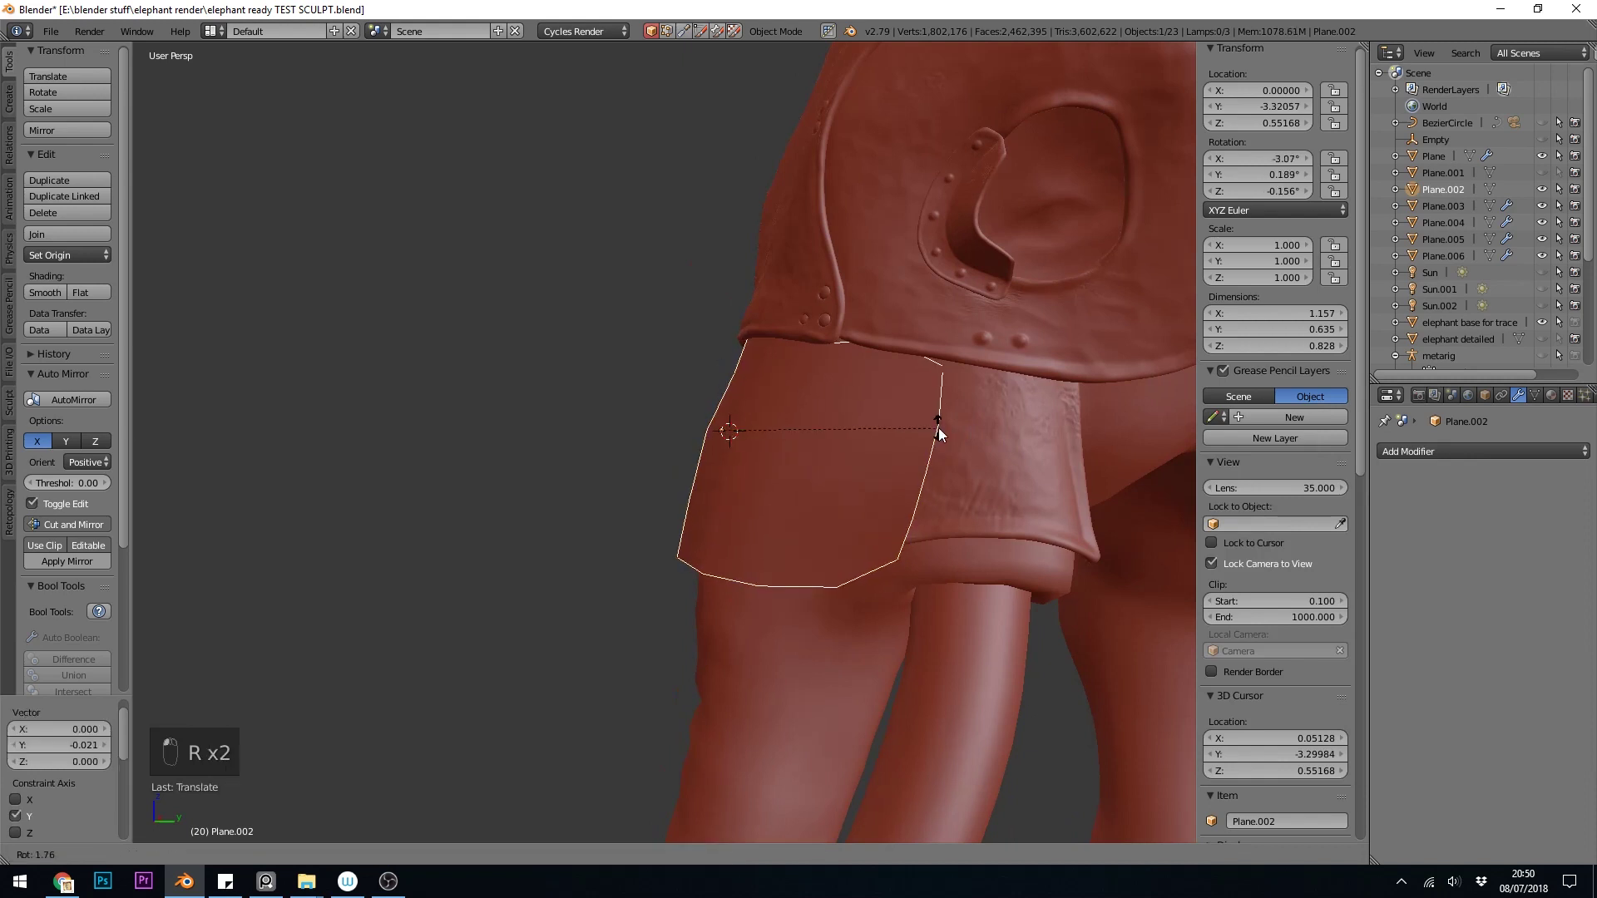
{"action": "left_click", "coordinate": [939, 427]}
Step: Move the trunk plate up to a Z location of about 0.604 and a Y location of about -3.312
{"action": "left_click_drag", "start_coordinate": [722, 385], "coordinate": [722, 376]}
{"action": "left_click", "coordinate": [722, 371]}
{"action": "middle_click_drag", "start_coordinate": [905, 427], "coordinate": [957, 491]}
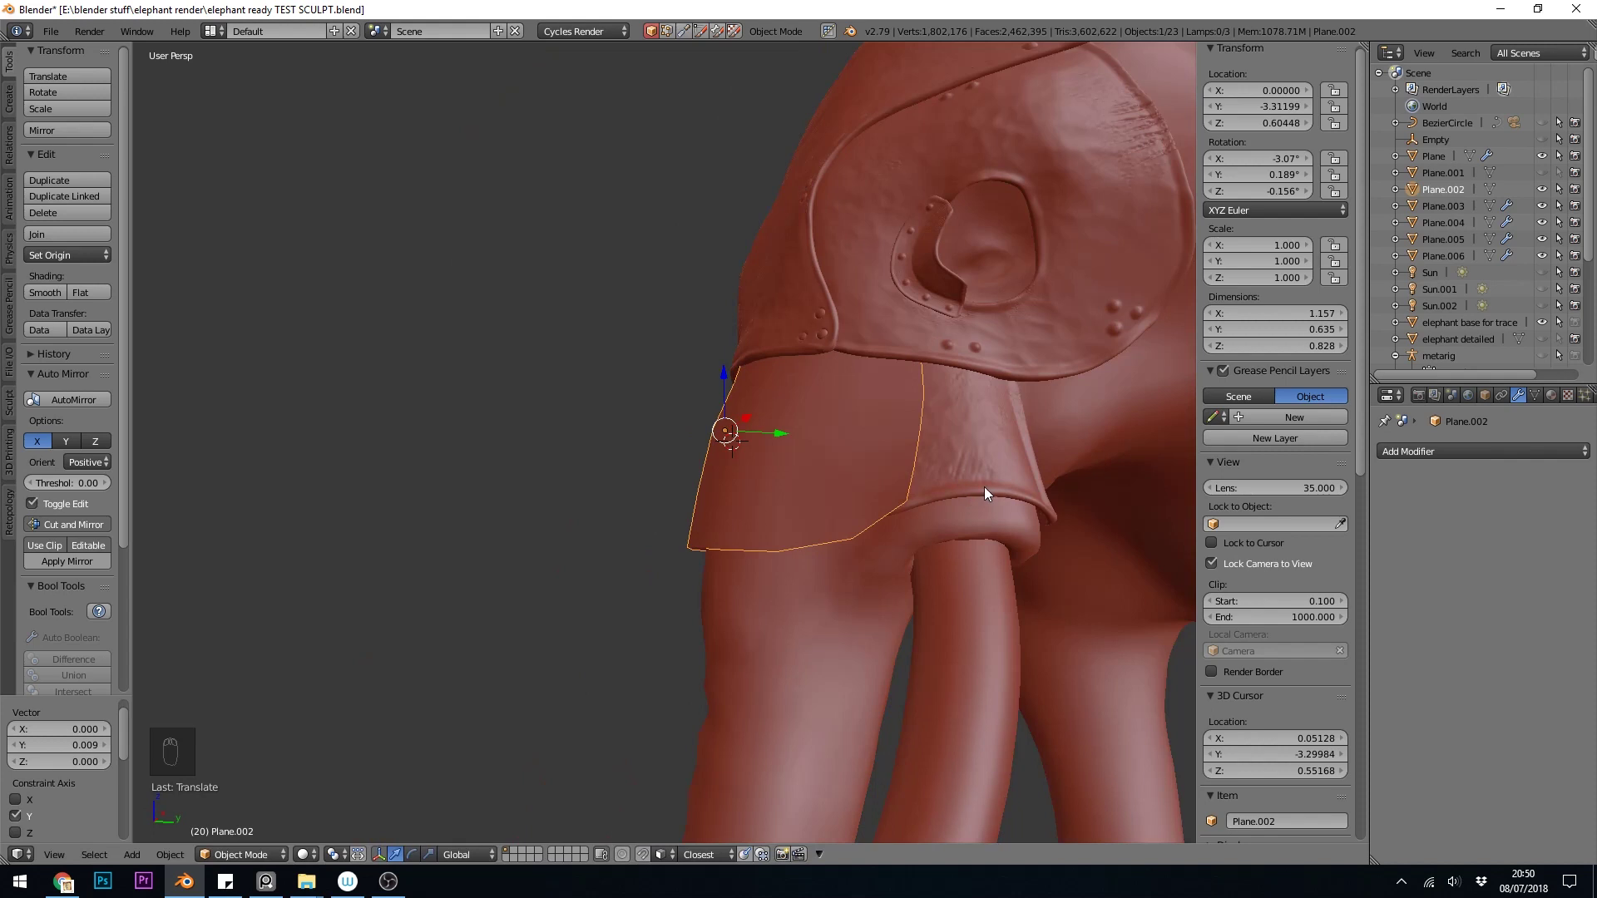
Step: Add a Solidify modifier with a thickness of -0.018 and turn off its on-cage display for mesh editing
{"action": "left_click", "coordinate": [1405, 454]}
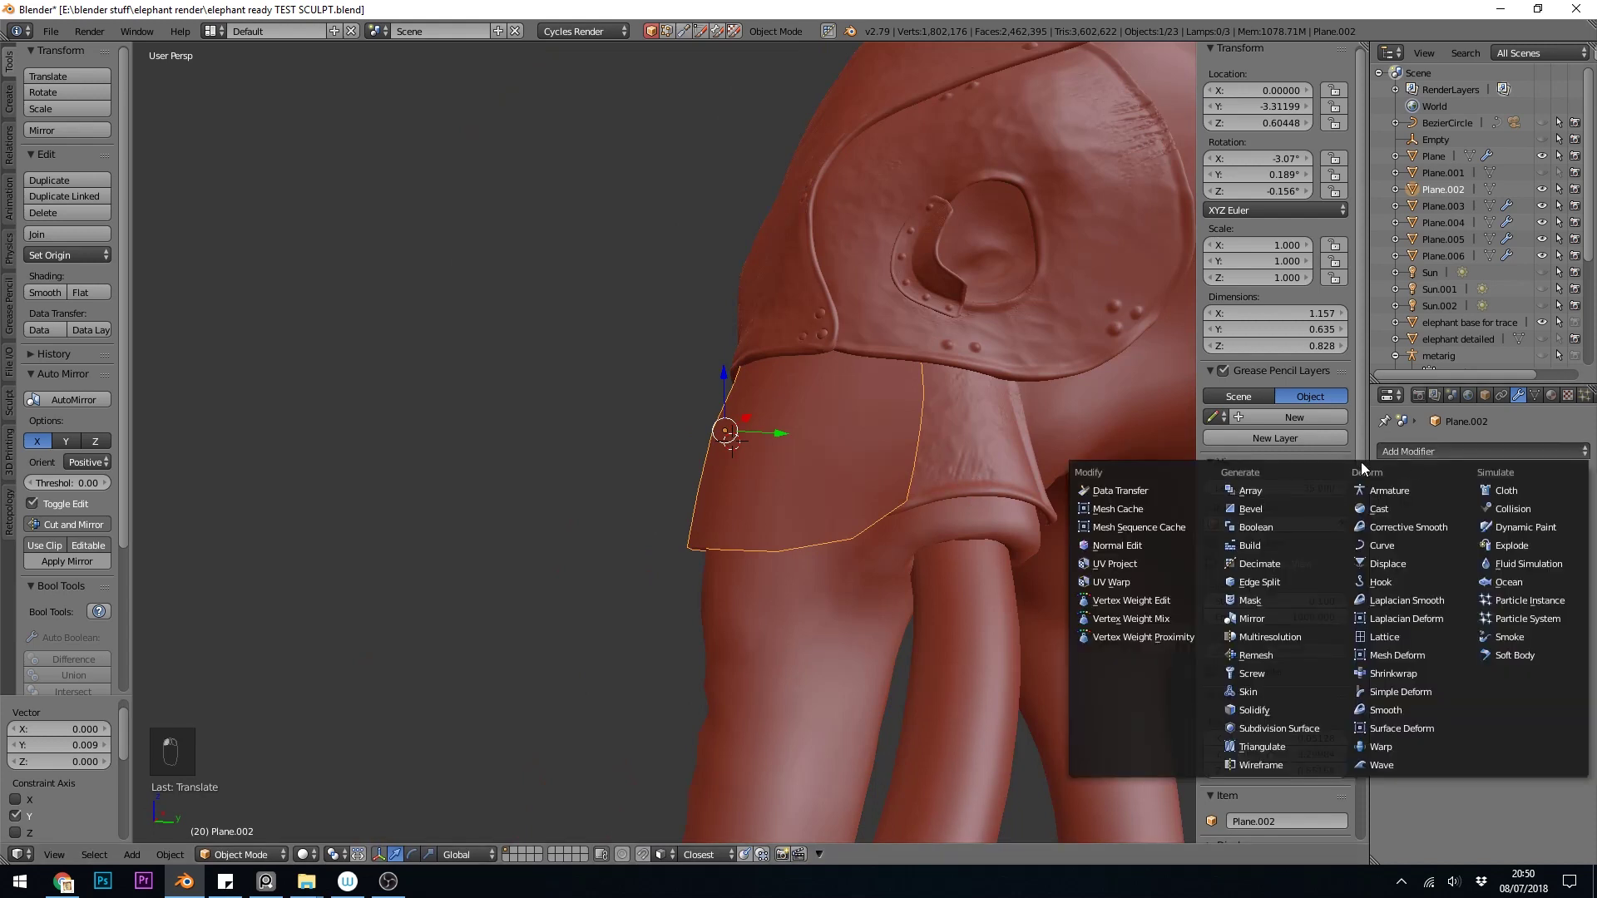
{"action": "left_click", "coordinate": [1256, 711]}
{"action": "left_click_drag", "start_coordinate": [1439, 524], "coordinate": [1409, 524]}
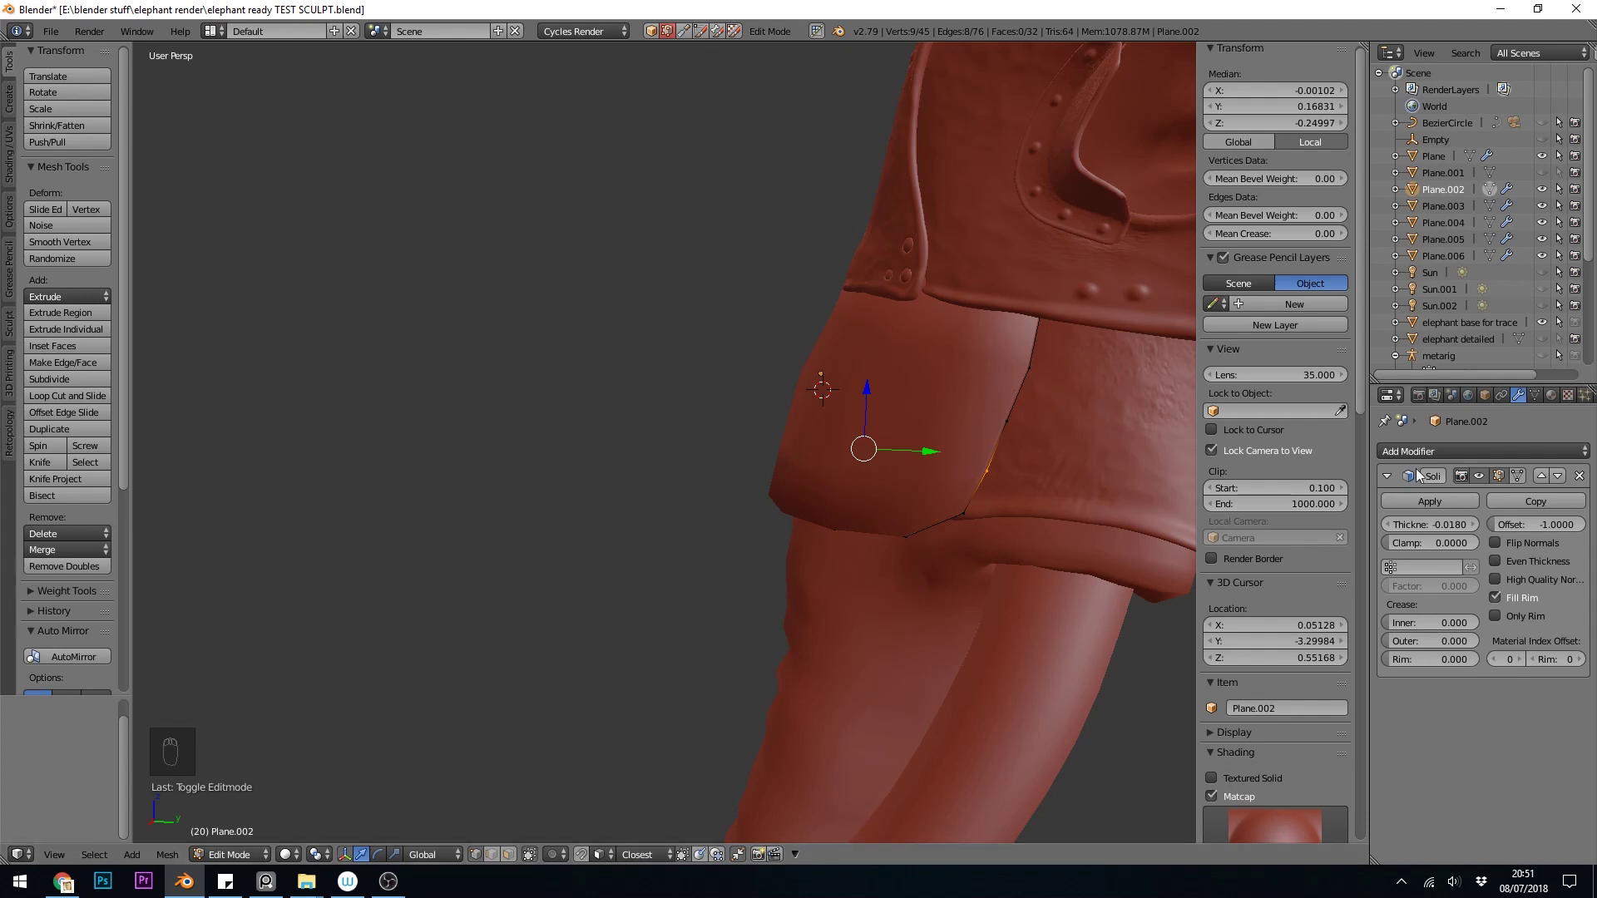
{"action": "left_click", "coordinate": [1520, 478]}
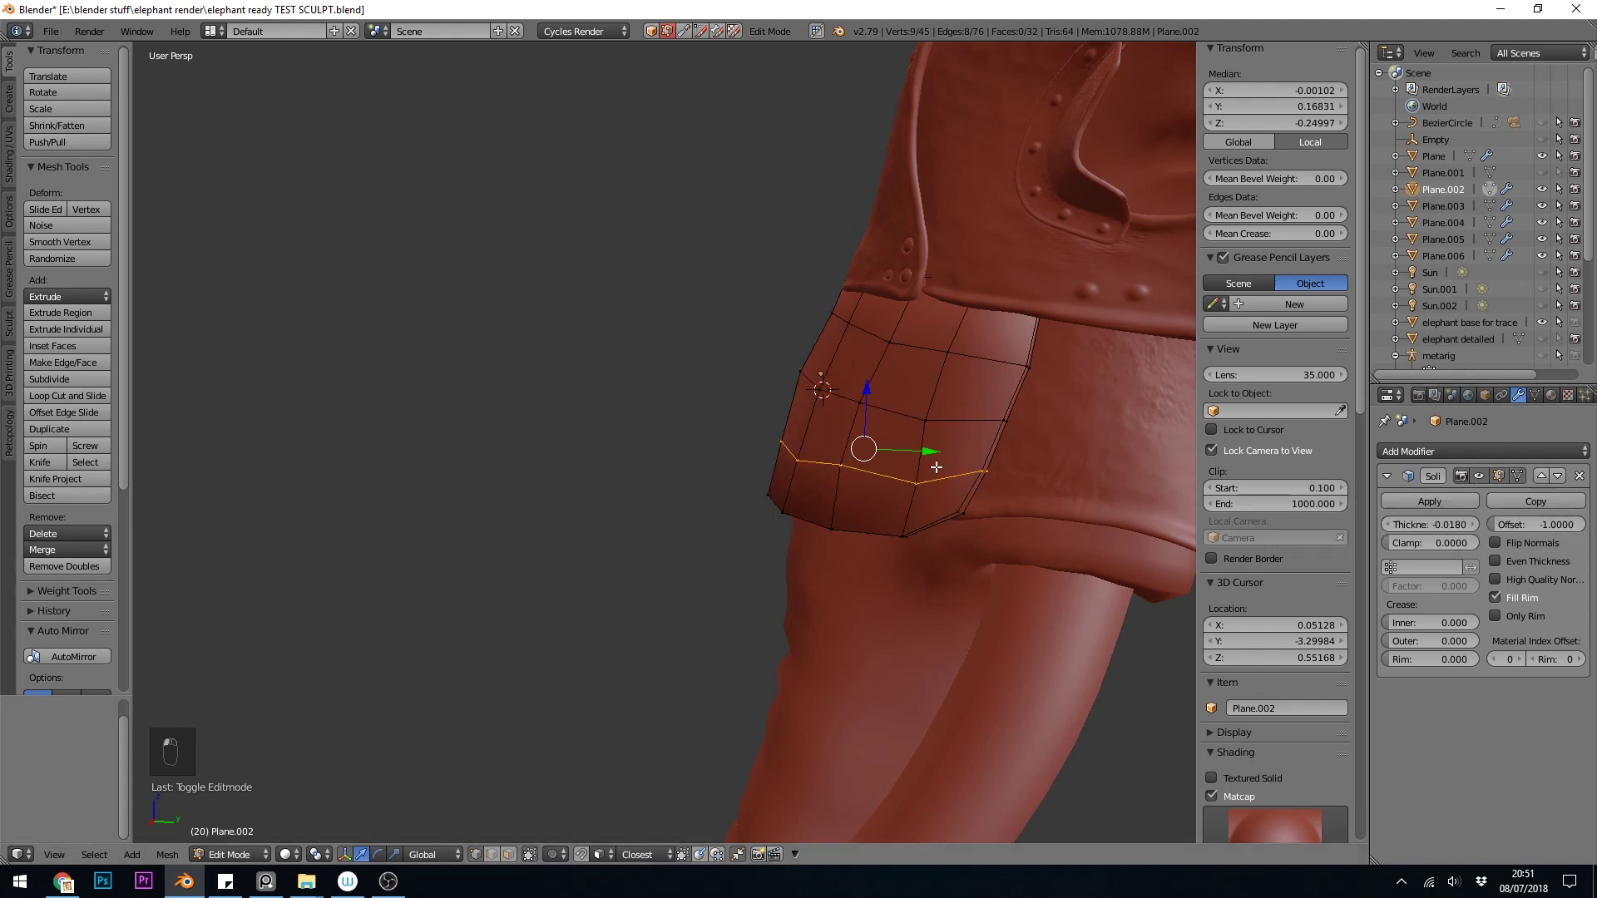
Step: Move the lower vertex on the plate's side edge about 0.038 along Y
{"action": "middle_click_drag", "start_coordinate": [990, 470], "coordinate": [940, 466]}
{"action": "right_click", "coordinate": [907, 449]}
{"action": "left_click_drag", "start_coordinate": [1005, 472], "coordinate": [984, 477]}
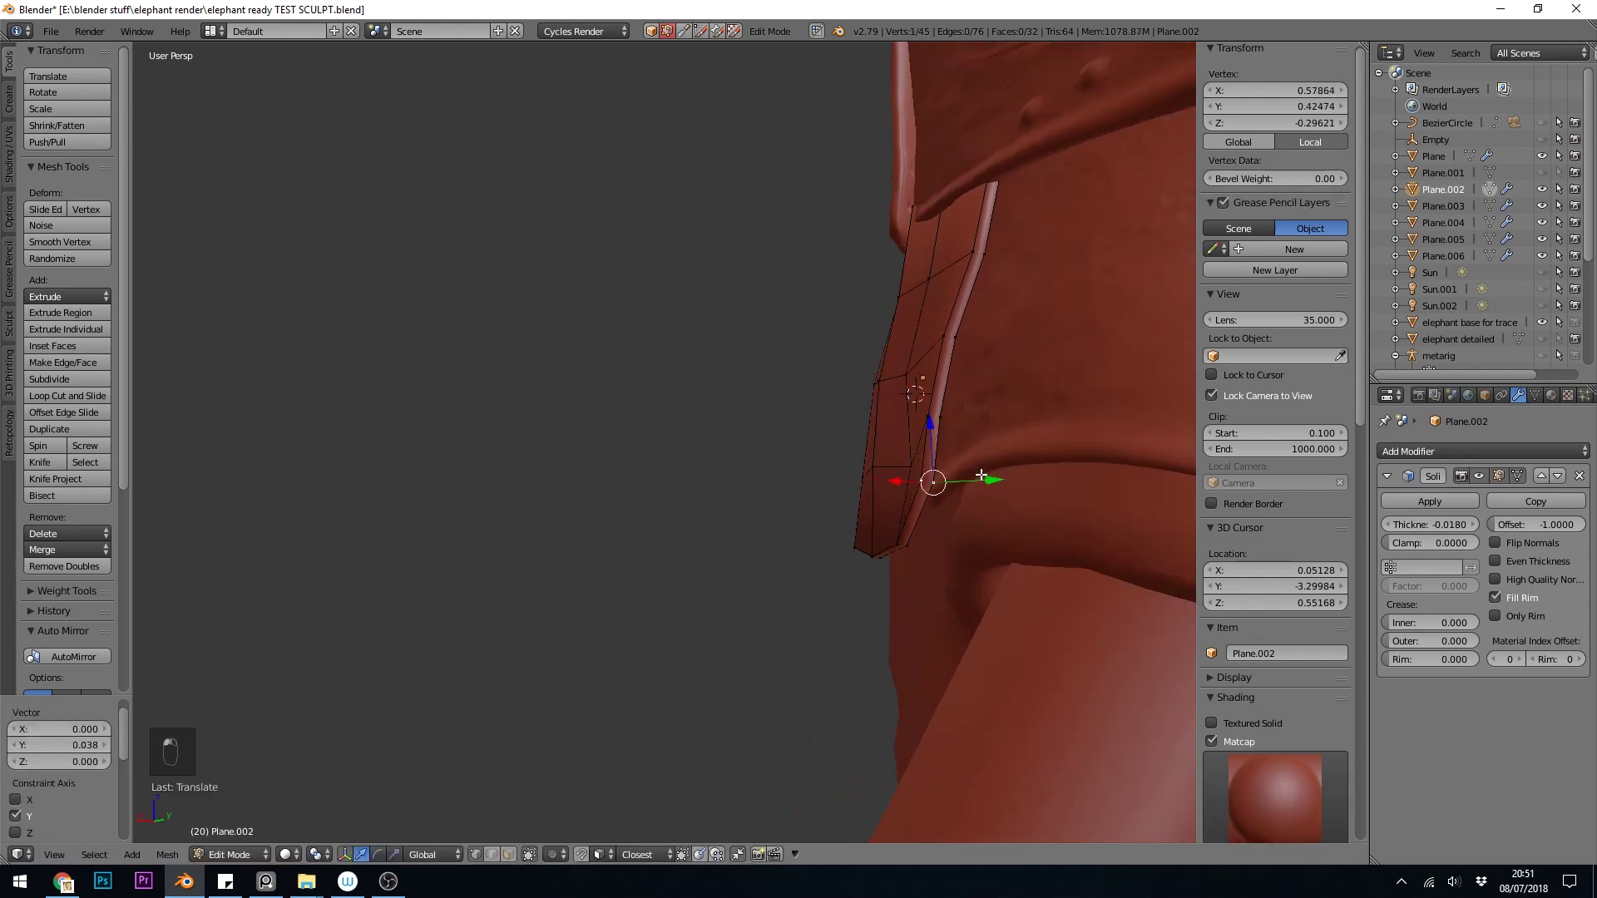
{"action": "middle_click_drag", "start_coordinate": [984, 477], "coordinate": [924, 455]}
Step: Select two neighbouring vertices on the plate's side and move them about -0.03 along Y
{"action": "right_click", "coordinate": [915, 463]}
{"action": "right_click", "coordinate": [939, 382], "text": "shift"}
{"action": "left_click_drag", "start_coordinate": [995, 394], "coordinate": [964, 404]}
{"action": "middle_click_drag", "start_coordinate": [964, 404], "coordinate": [982, 499]}
Step: Select the plate's upper edge loop and move it about 0.009 along Y
{"action": "right_click", "coordinate": [859, 331], "text": "alt"}
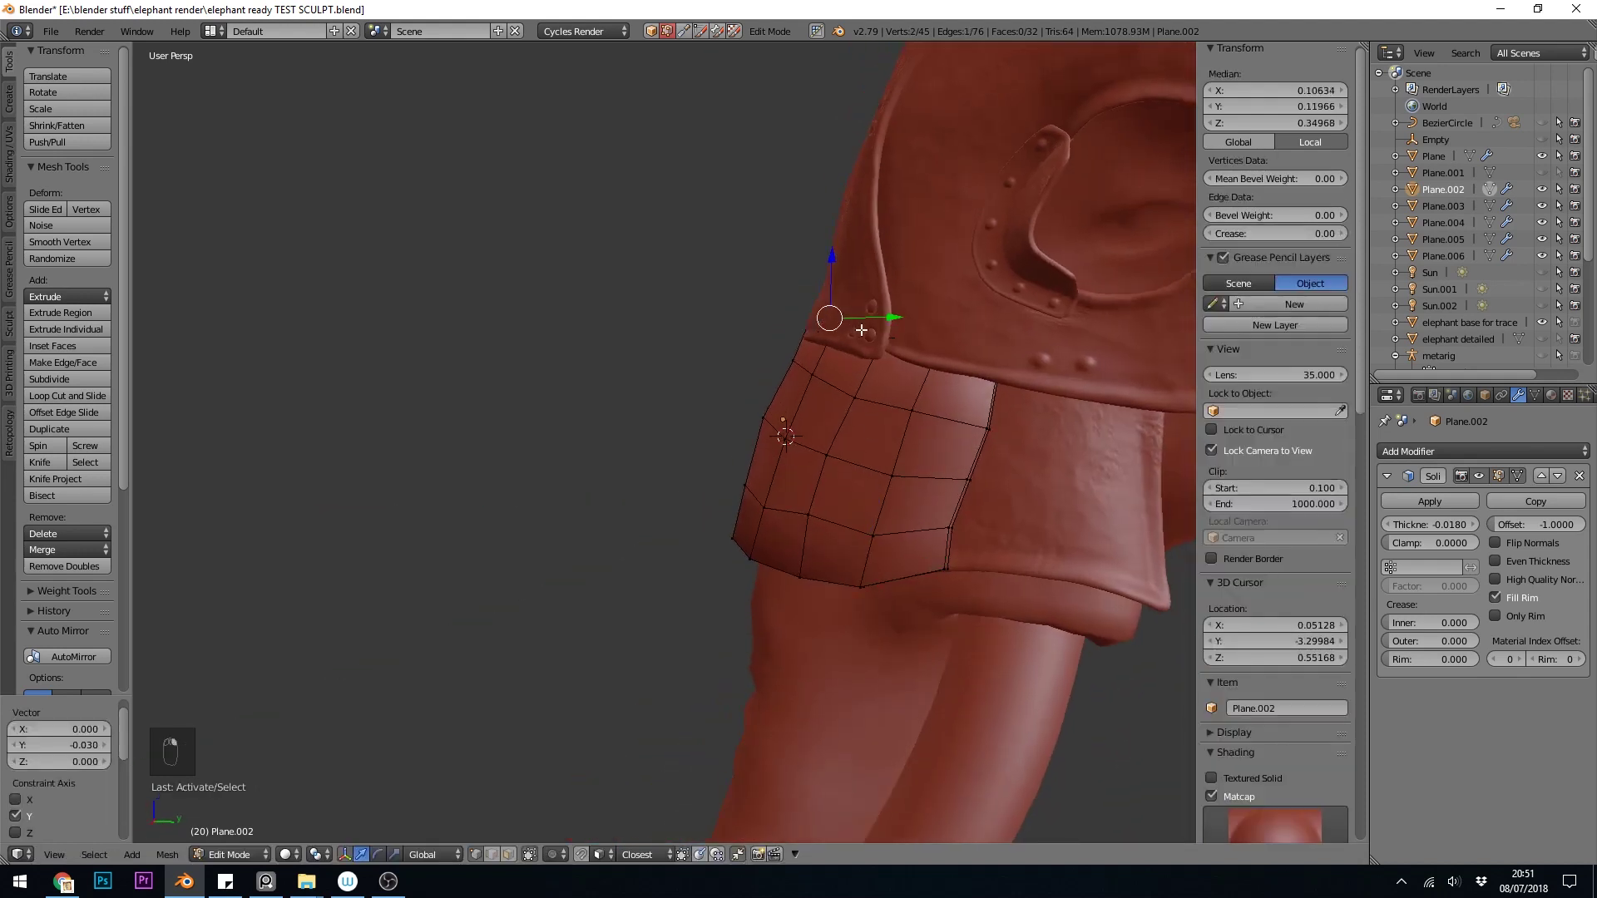
{"action": "middle_click_drag", "start_coordinate": [859, 331], "coordinate": [900, 340]}
{"action": "left_click_drag", "start_coordinate": [902, 340], "coordinate": [913, 339]}
{"action": "middle_click_drag", "start_coordinate": [914, 349], "coordinate": [746, 500]}
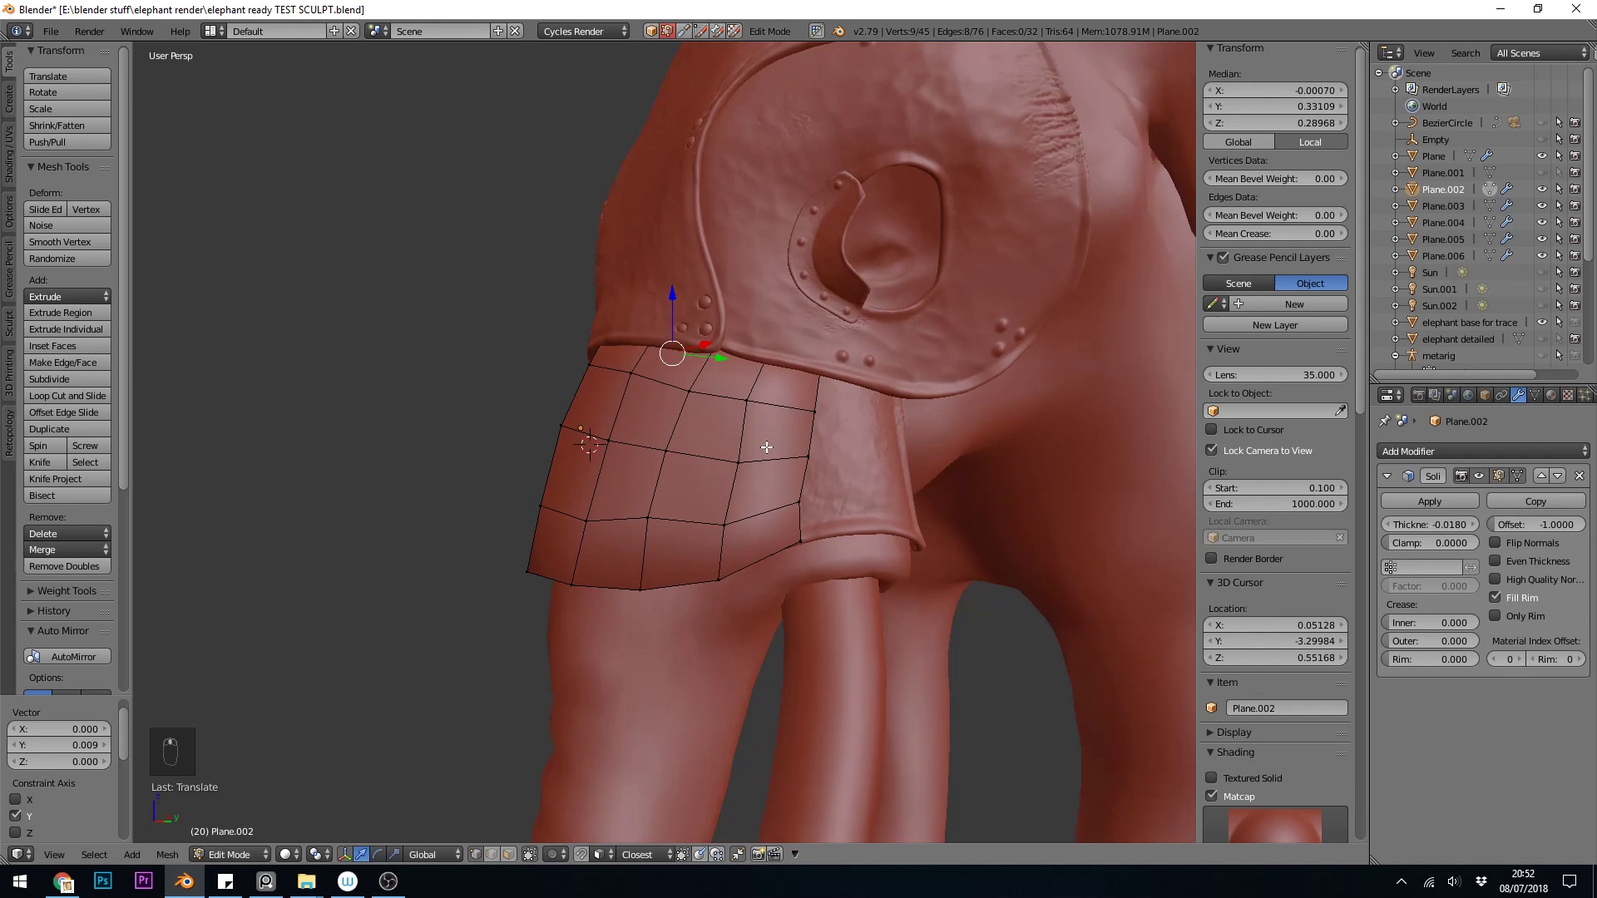
Step: Add an edge loop close to the plate's side edge and another close to its lower edge
{"action": "key", "text": "ctrl+r"}
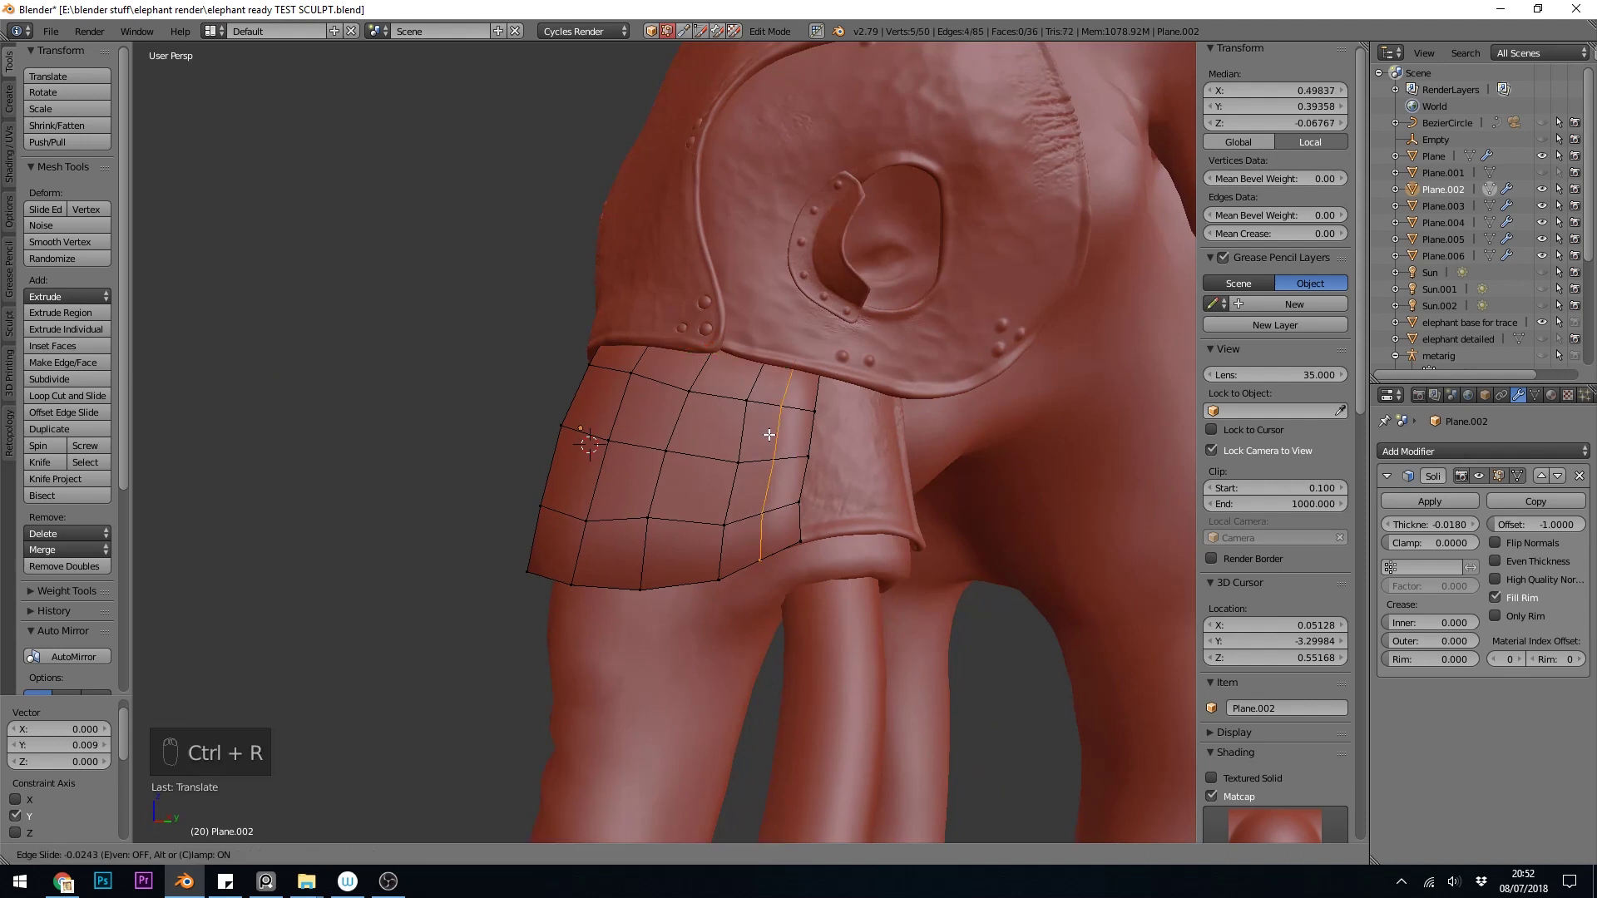
{"action": "left_click", "coordinate": [774, 449]}
{"action": "left_click", "coordinate": [791, 446]}
{"action": "key", "text": "ctrl+r"}
{"action": "left_click", "coordinate": [794, 521]}
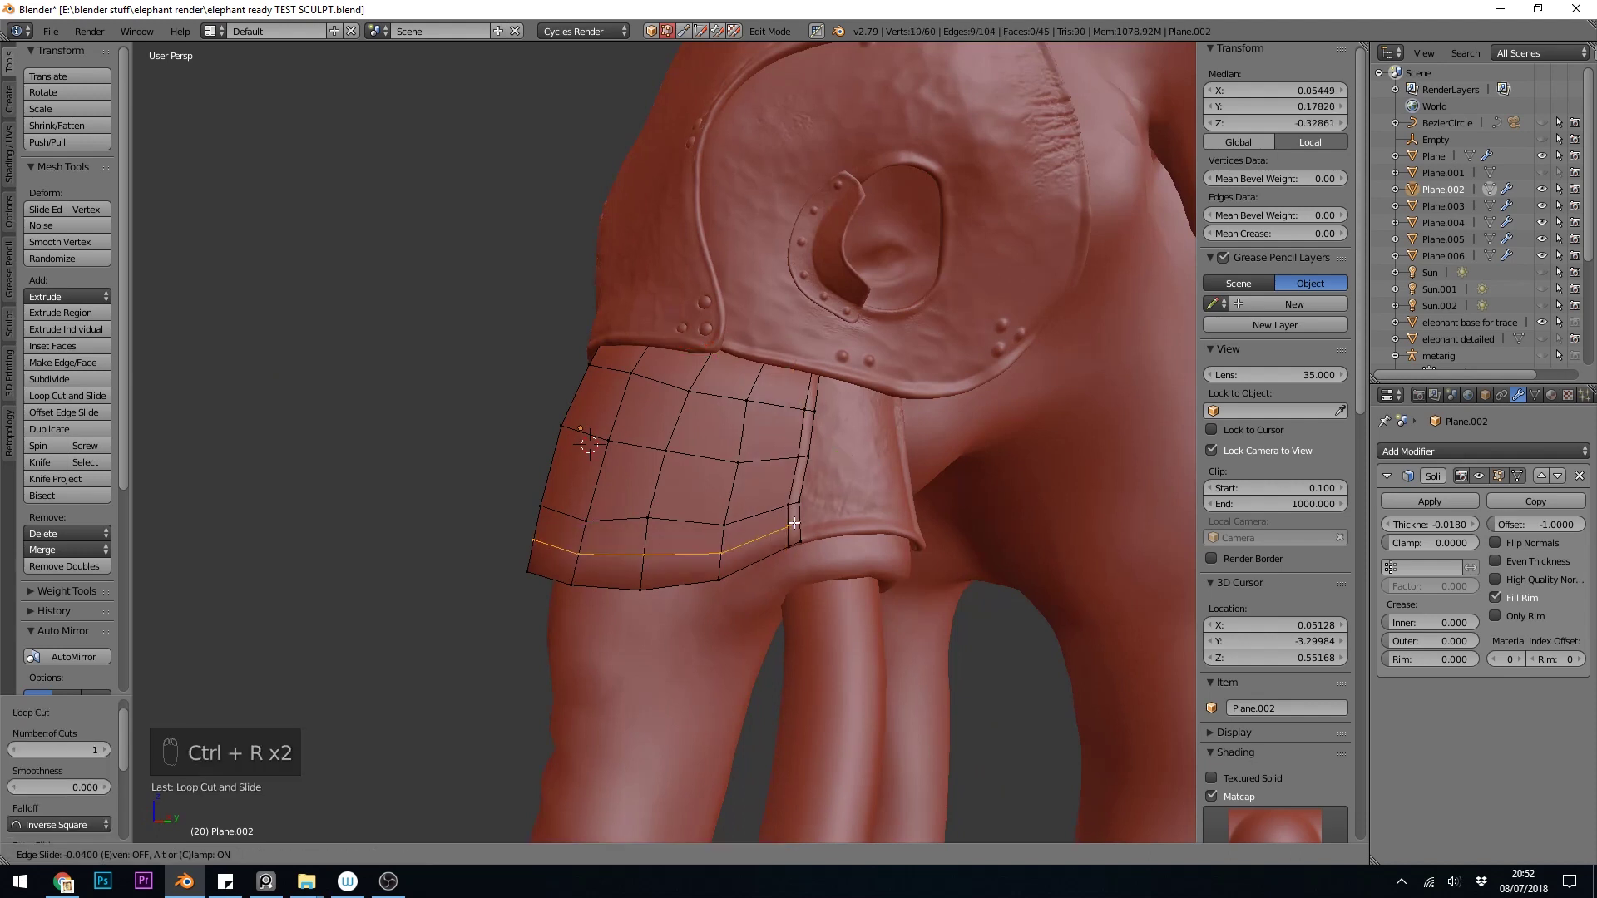
{"action": "left_click", "coordinate": [796, 531]}
{"action": "middle_click_drag", "start_coordinate": [816, 549], "coordinate": [785, 548]}
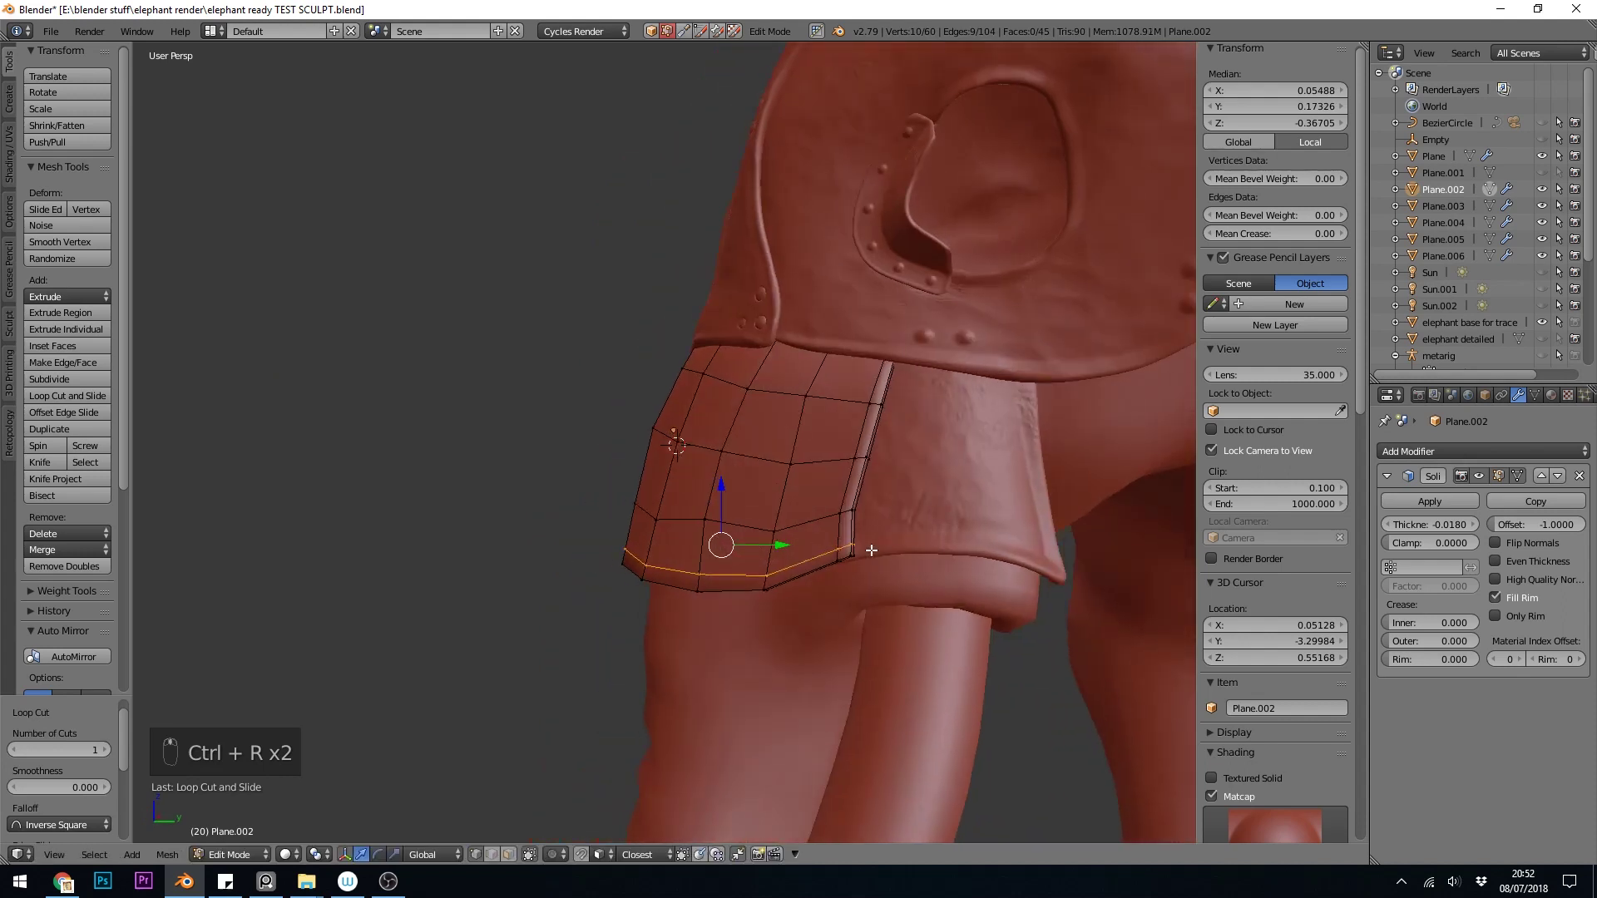
Step: Slide the new side and lower edge loops closer to the plate's outer border
{"action": "scroll", "coordinate": [774, 533], "scroll_direction": "up", "scroll_amount": 3}
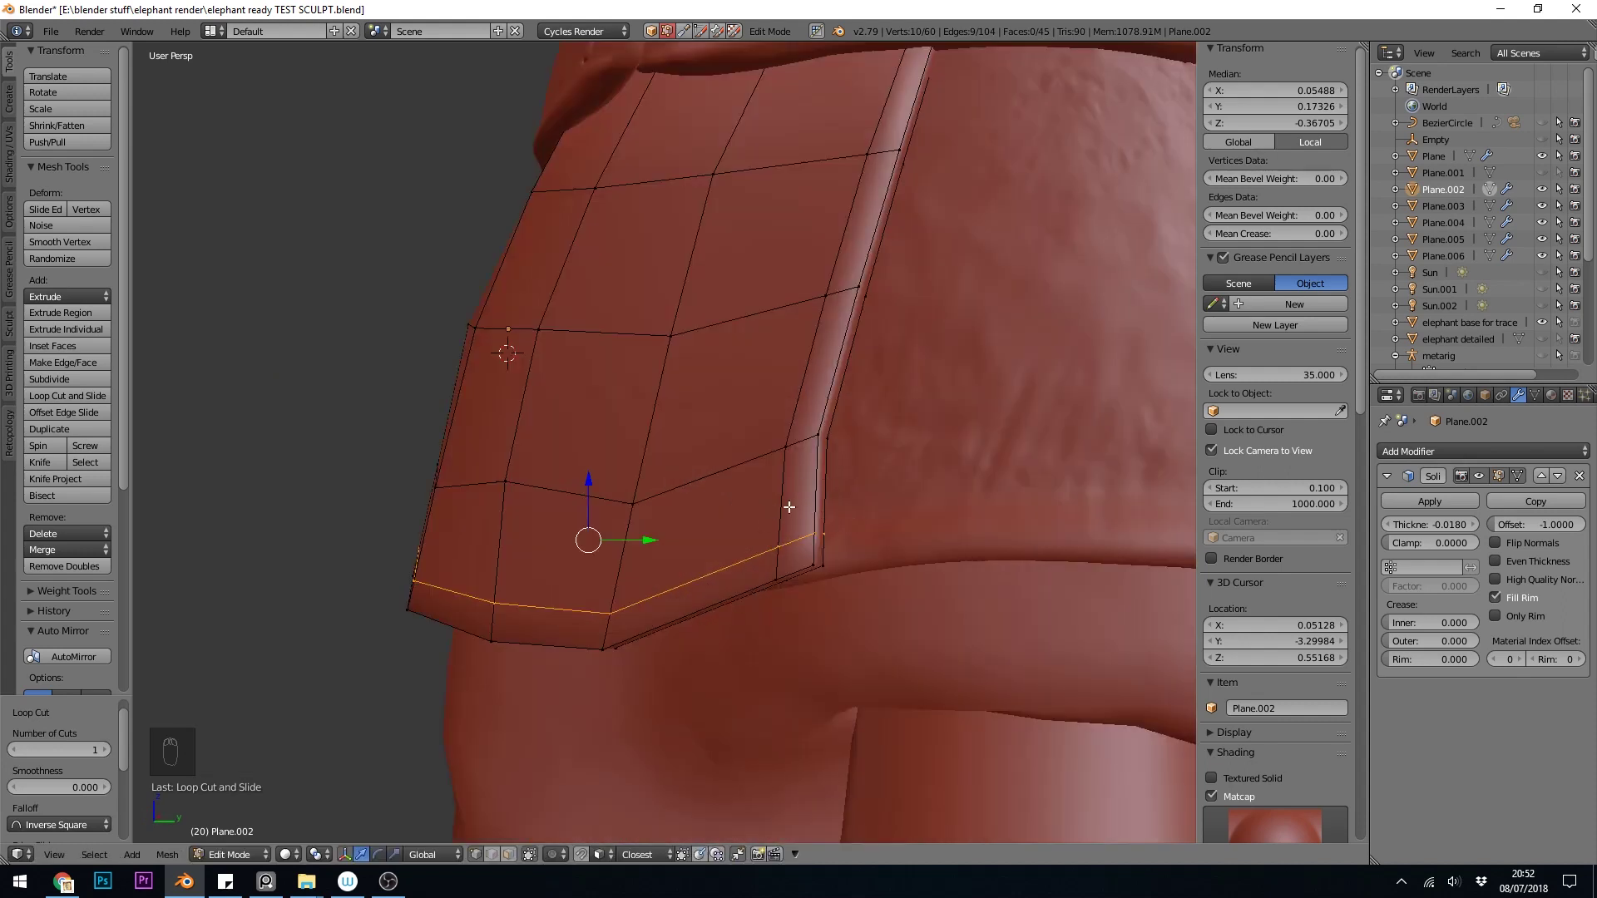
{"action": "right_click", "coordinate": [785, 507], "text": "alt"}
{"action": "key", "text": "g"}
{"action": "key", "text": "g"}
{"action": "left_click", "coordinate": [795, 510]}
{"action": "right_click", "coordinate": [731, 563], "text": "alt"}
{"action": "key", "text": "g"}
{"action": "key", "text": "g"}
{"action": "left_click", "coordinate": [733, 570]}
{"action": "scroll", "coordinate": [778, 520], "scroll_direction": "down", "scroll_amount": 2}
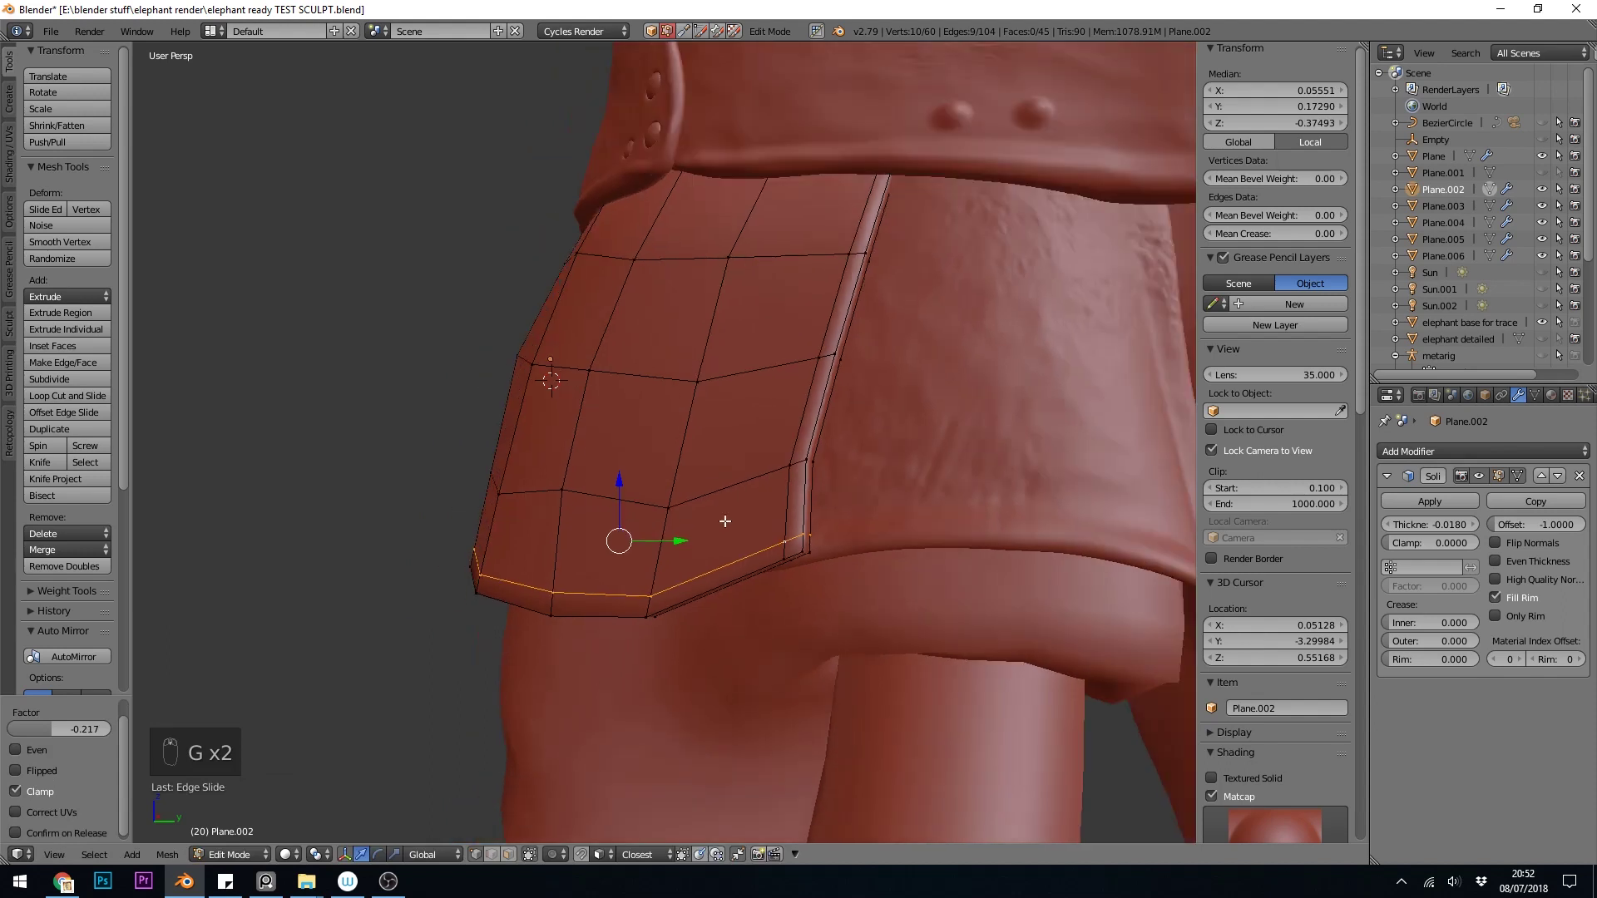
{"action": "middle_click_drag", "start_coordinate": [724, 520], "coordinate": [749, 536]}
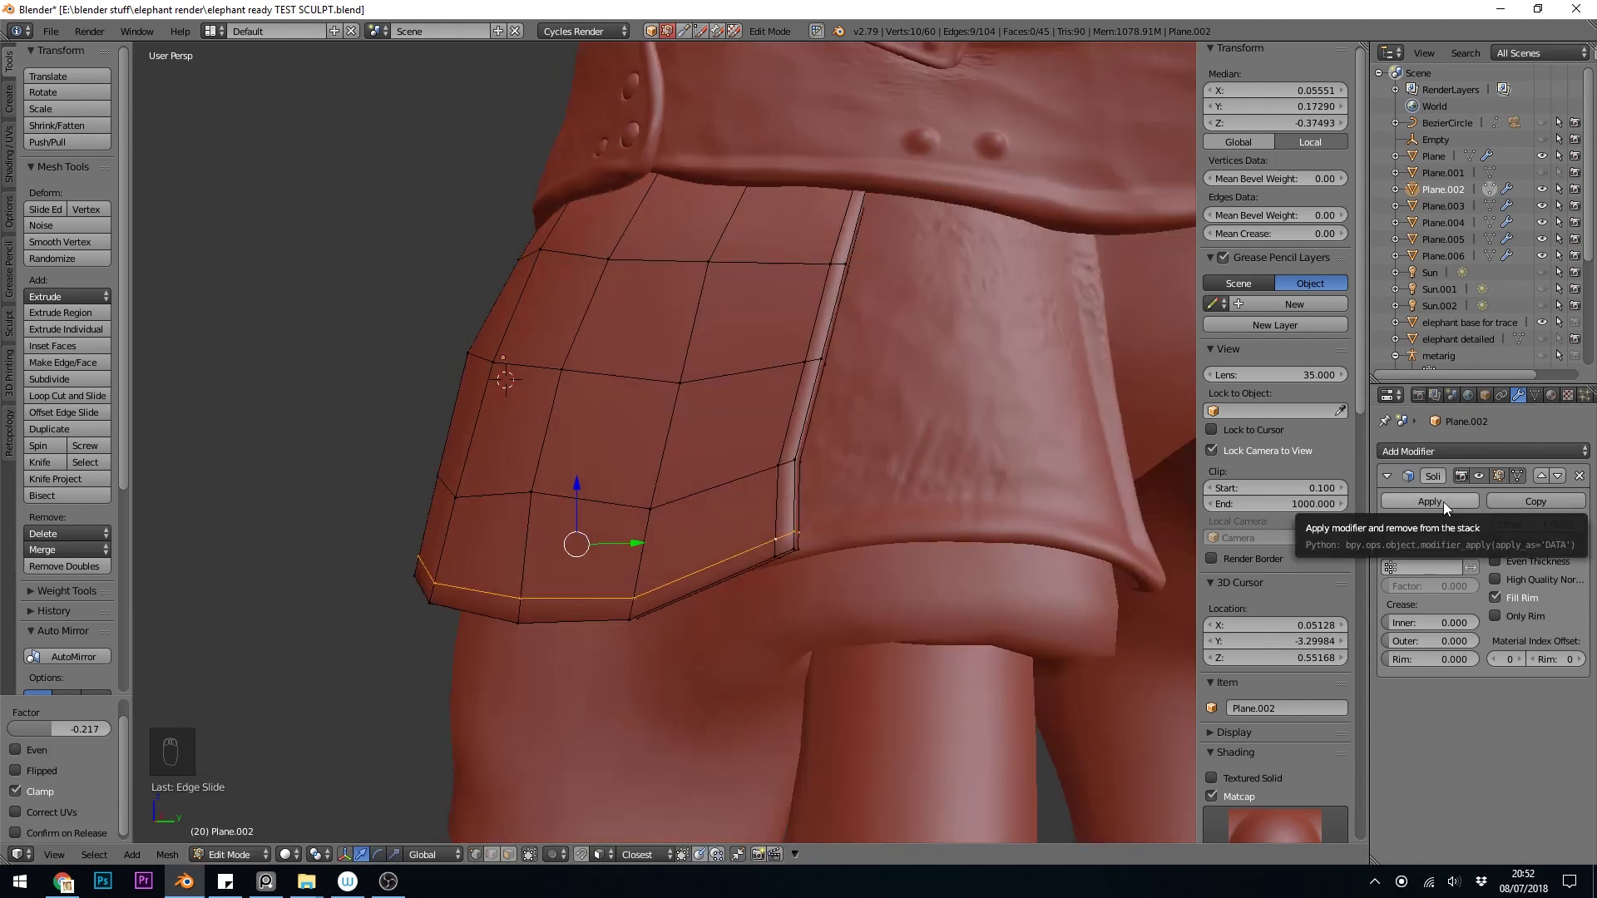
Step: Apply the Solidify modifier, then add a Multiresolution modifier and subdivide it to level 3
{"action": "key", "text": "Tab"}
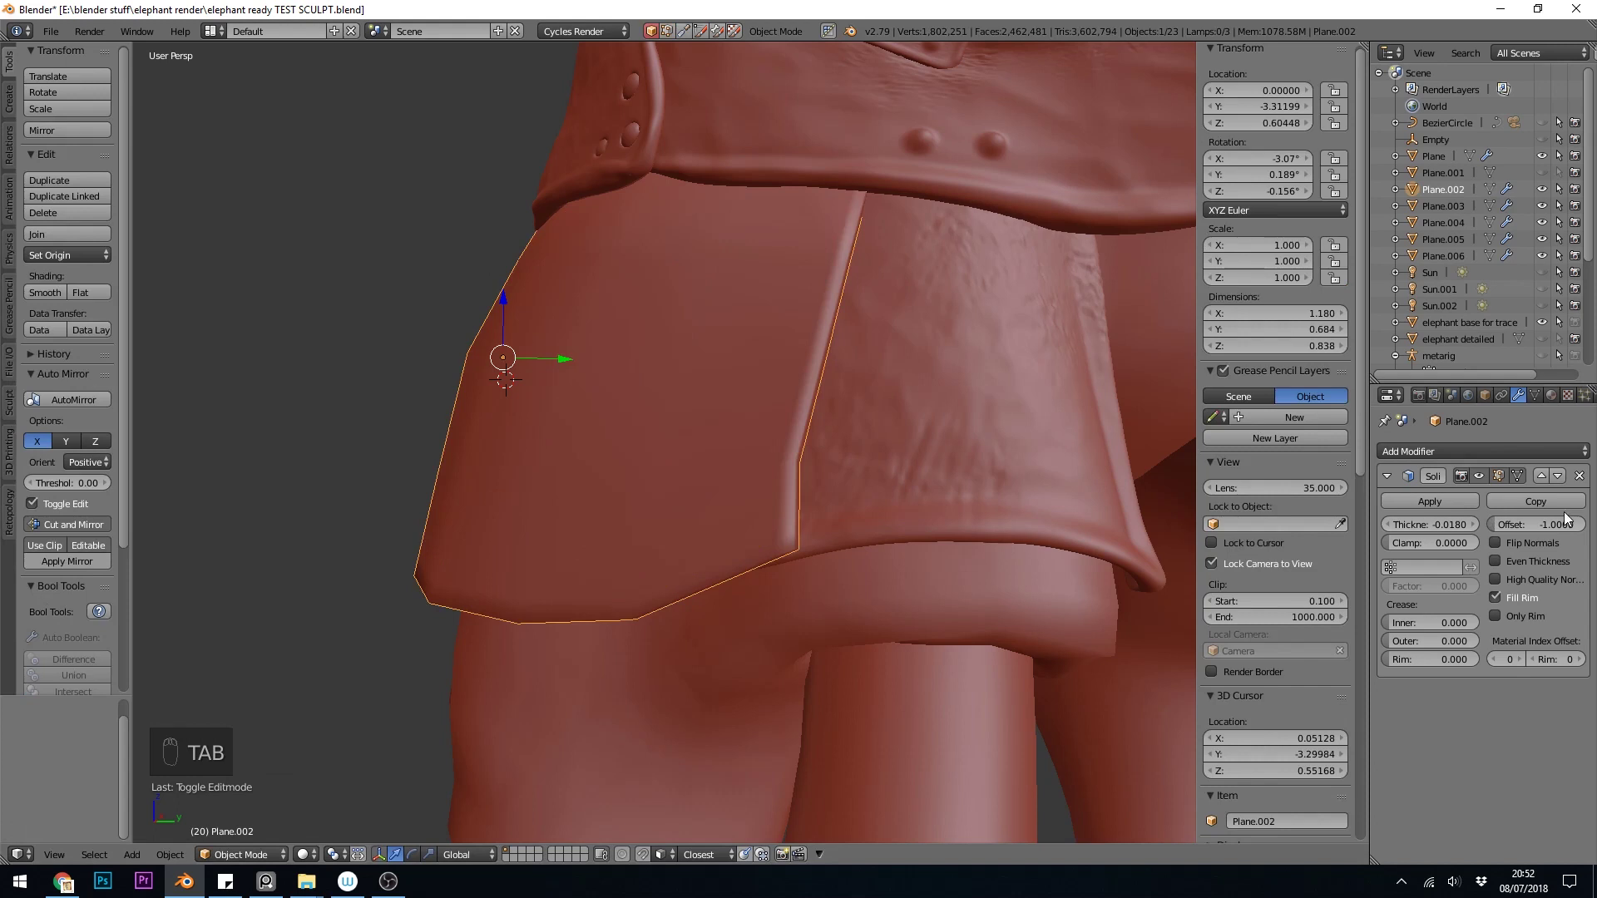
{"action": "left_click", "coordinate": [1427, 503]}
{"action": "left_click", "coordinate": [1414, 451]}
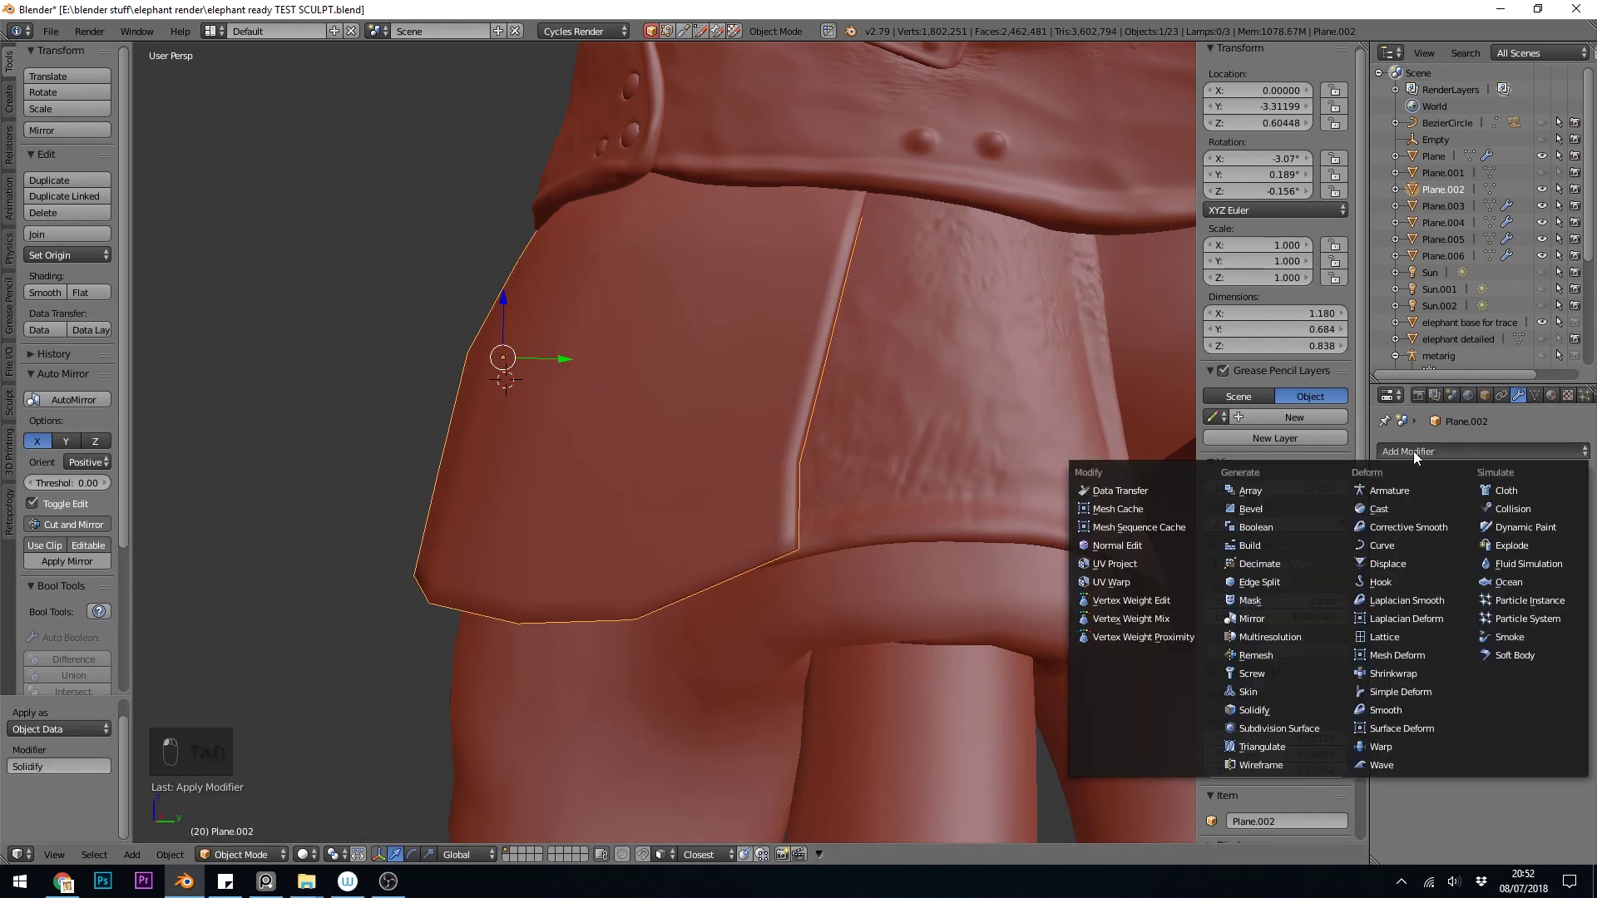
{"action": "left_click", "coordinate": [1271, 635]}
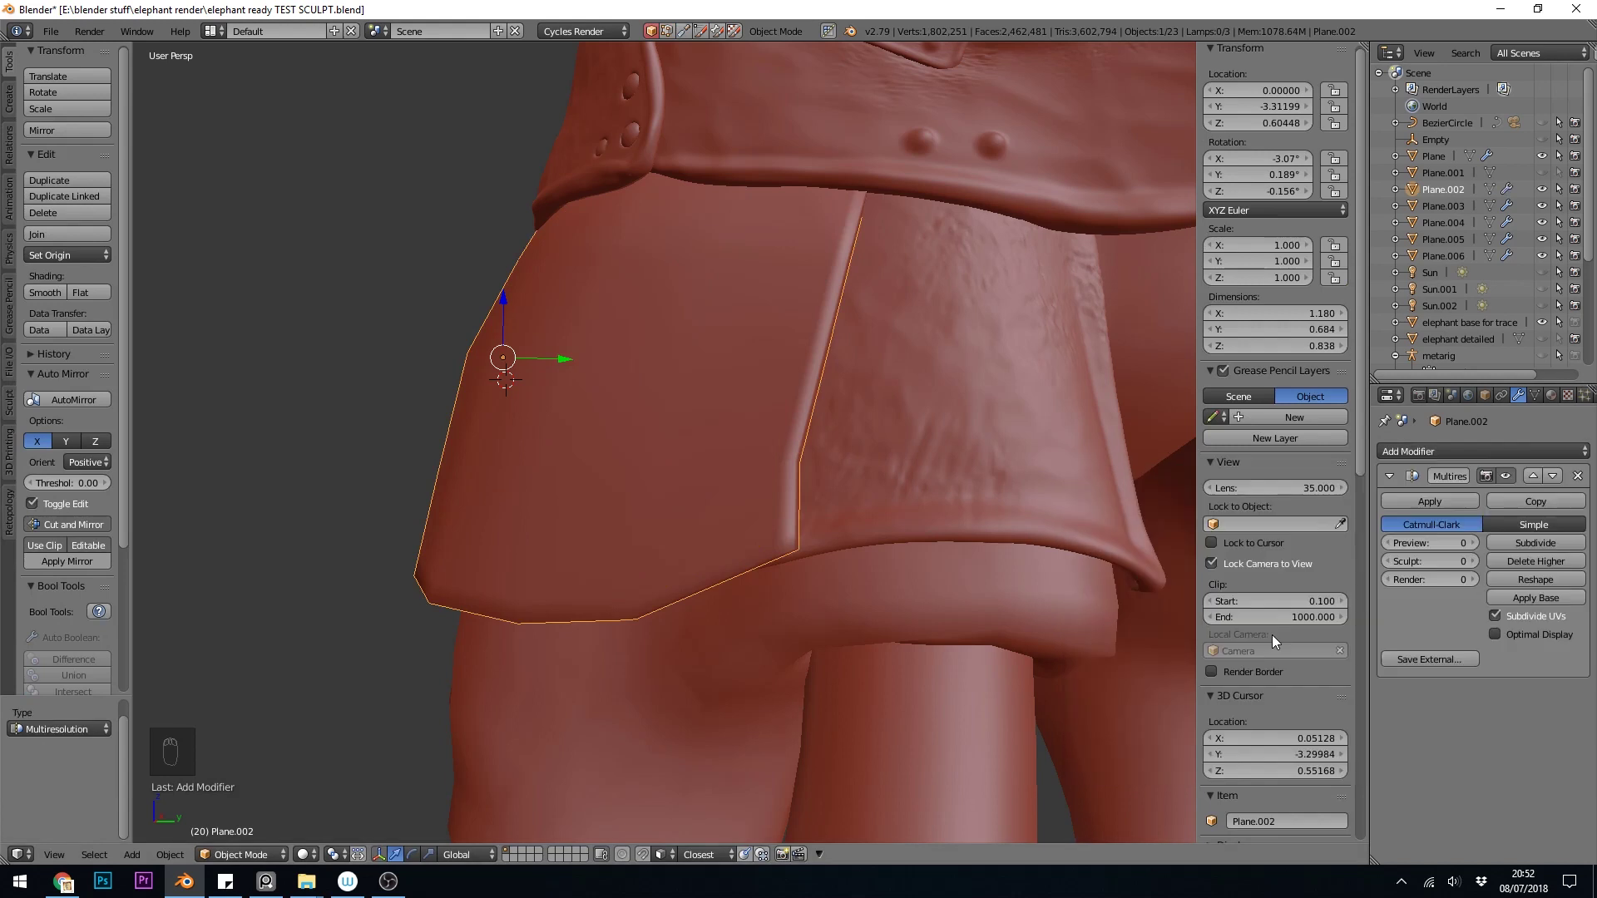
{"action": "left_click", "coordinate": [1530, 543]}
{"action": "left_click", "coordinate": [1531, 542]}
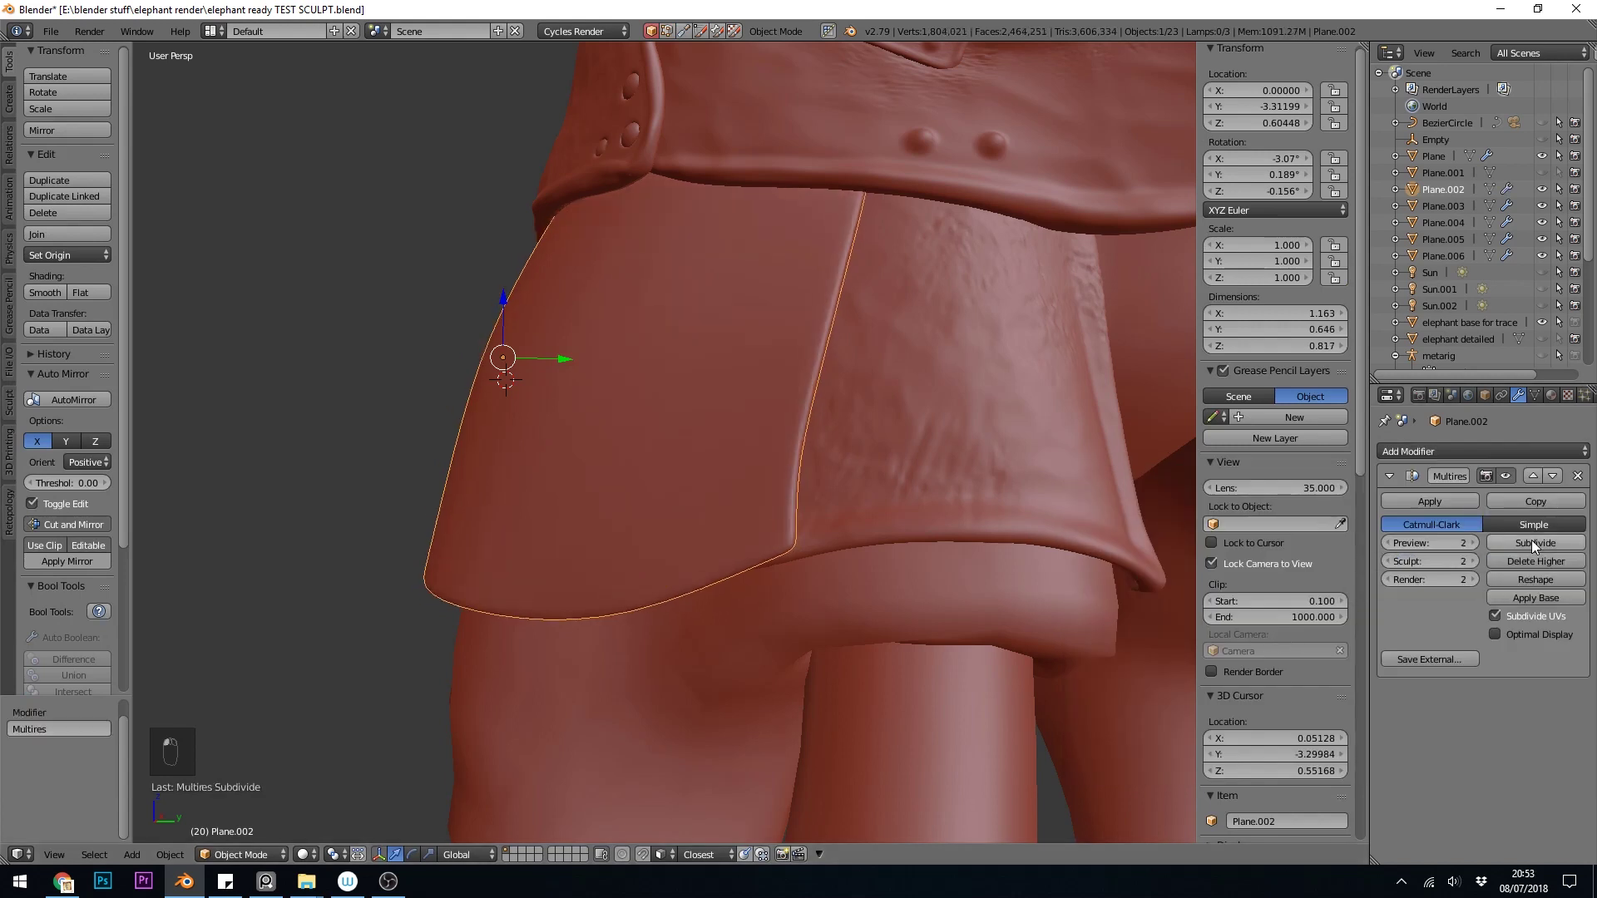
{"action": "left_click", "coordinate": [1530, 540]}
Step: In Sculpt Mode, build up a raised rim along the plate's side and lower edges and smooth it
{"action": "mouse_move", "coordinate": [537, 533]}
{"action": "middle_mouse_down"}
{"action": "mouse_move", "coordinate": [778, 564]}
{"action": "mouse_move", "coordinate": [737, 514]}
{"action": "mouse_move", "coordinate": [841, 373]}
{"action": "middle_mouse_up"}
{"action": "scroll", "coordinate": [601, 546], "scroll_direction": "down", "scroll_amount": 3}
{"action": "left_click", "coordinate": [242, 854]}
{"action": "left_click", "coordinate": [241, 800]}
{"action": "key", "text": "x"}
{"action": "left_click_drag", "start_coordinate": [841, 373], "coordinate": [421, 756]}
{"action": "middle_click_drag", "start_coordinate": [421, 757], "coordinate": [499, 632], "text": "shift"}
{"action": "mouse_move", "coordinate": [499, 632]}
{"action": "middle_mouse_down"}
{"action": "mouse_move", "coordinate": [616, 643]}
{"action": "mouse_move", "coordinate": [516, 634]}
{"action": "middle_mouse_up"}
{"action": "left_click_drag", "start_coordinate": [782, 549], "coordinate": [350, 641], "text": "shift"}
{"action": "middle_click_drag", "start_coordinate": [261, 651], "coordinate": [166, 674]}
{"action": "left_click_drag", "start_coordinate": [932, 275], "coordinate": [853, 699], "text": "shift"}
Step: Sharpen the inner border of the plate's raised rim with the subtracting Crease brush
{"action": "key", "text": "shift+c"}
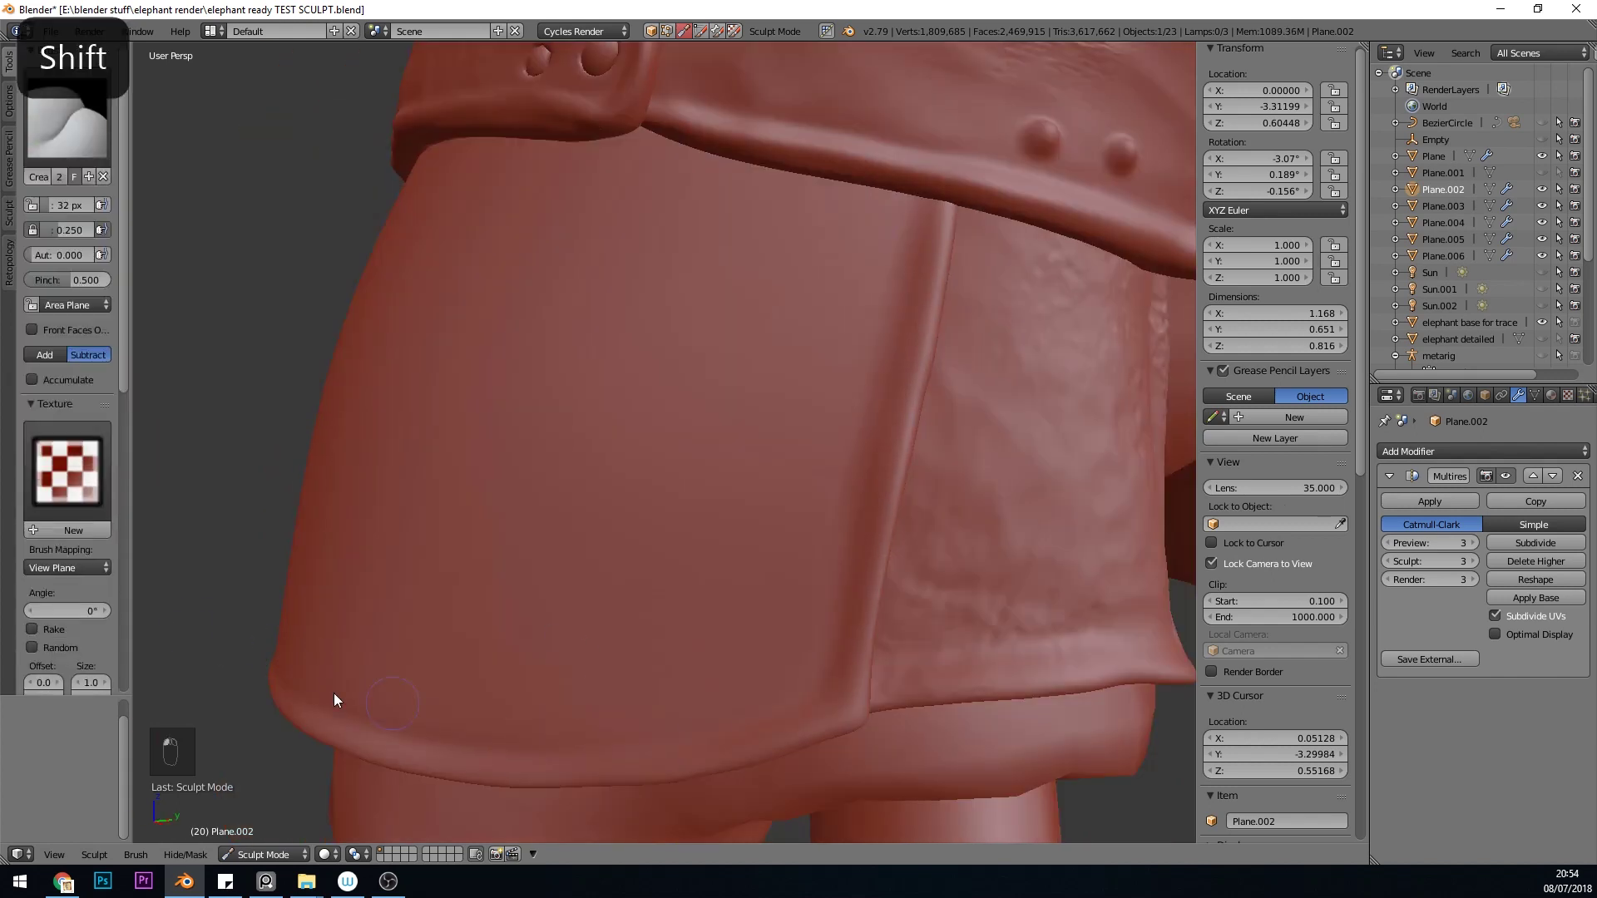
{"action": "mouse_move", "coordinate": [333, 692]}
{"action": "middle_mouse_down", "text": "ctrl"}
{"action": "mouse_move", "coordinate": [403, 619]}
{"action": "mouse_move", "coordinate": [615, 630]}
{"action": "middle_mouse_up", "text": "ctrl"}
{"action": "key", "text": "x"}
{"action": "middle_click_drag", "start_coordinate": [413, 655], "coordinate": [267, 595], "text": "shift"}
{"action": "left_click", "coordinate": [67, 117]}
{"action": "left_click", "coordinate": [259, 199]}
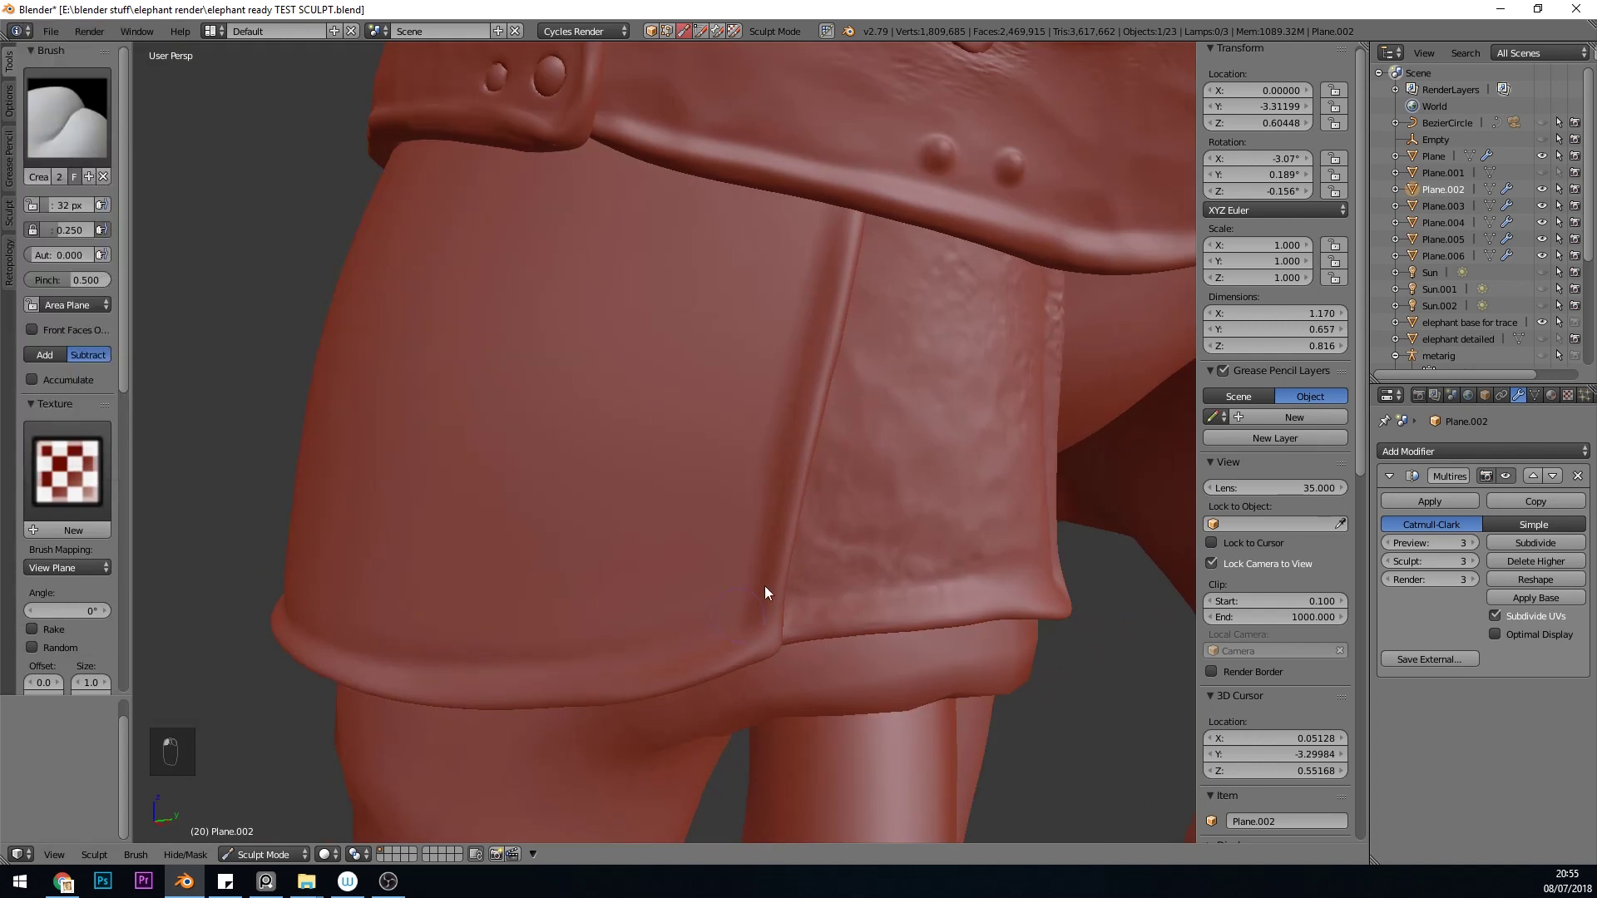
Step: Roughen the plate's surface with the textured skin brush at 17 px and 0.093 strength, subdividing the Multiresolution modifier to level 5
{"action": "scroll", "coordinate": [766, 591], "scroll_direction": "down", "scroll_amount": 4}
{"action": "mouse_move", "coordinate": [766, 591]}
{"action": "middle_mouse_down"}
{"action": "mouse_move", "coordinate": [735, 527]}
{"action": "mouse_move", "coordinate": [218, 416]}
{"action": "middle_mouse_up"}
{"action": "key", "text": "x"}
{"action": "key", "text": "bracketleft"}
{"action": "key", "text": "bracketleft"}
{"action": "key", "text": "bracketleft"}
{"action": "key", "text": "bracketleft"}
{"action": "key", "text": "bracketleft"}
{"action": "key", "text": "bracketleft"}
{"action": "key", "text": "bracketleft"}
{"action": "key", "text": "bracketright"}
{"action": "key", "text": "bracketright"}
{"action": "key", "text": "bracketright"}
{"action": "key", "text": "bracketright"}
{"action": "mouse_move", "coordinate": [566, 461]}
{"action": "middle_mouse_down"}
{"action": "mouse_move", "coordinate": [805, 660]}
{"action": "mouse_move", "coordinate": [608, 428]}
{"action": "middle_mouse_up"}
{"action": "scroll", "coordinate": [608, 427], "scroll_direction": "down", "scroll_amount": 6}
{"action": "key", "text": "x"}
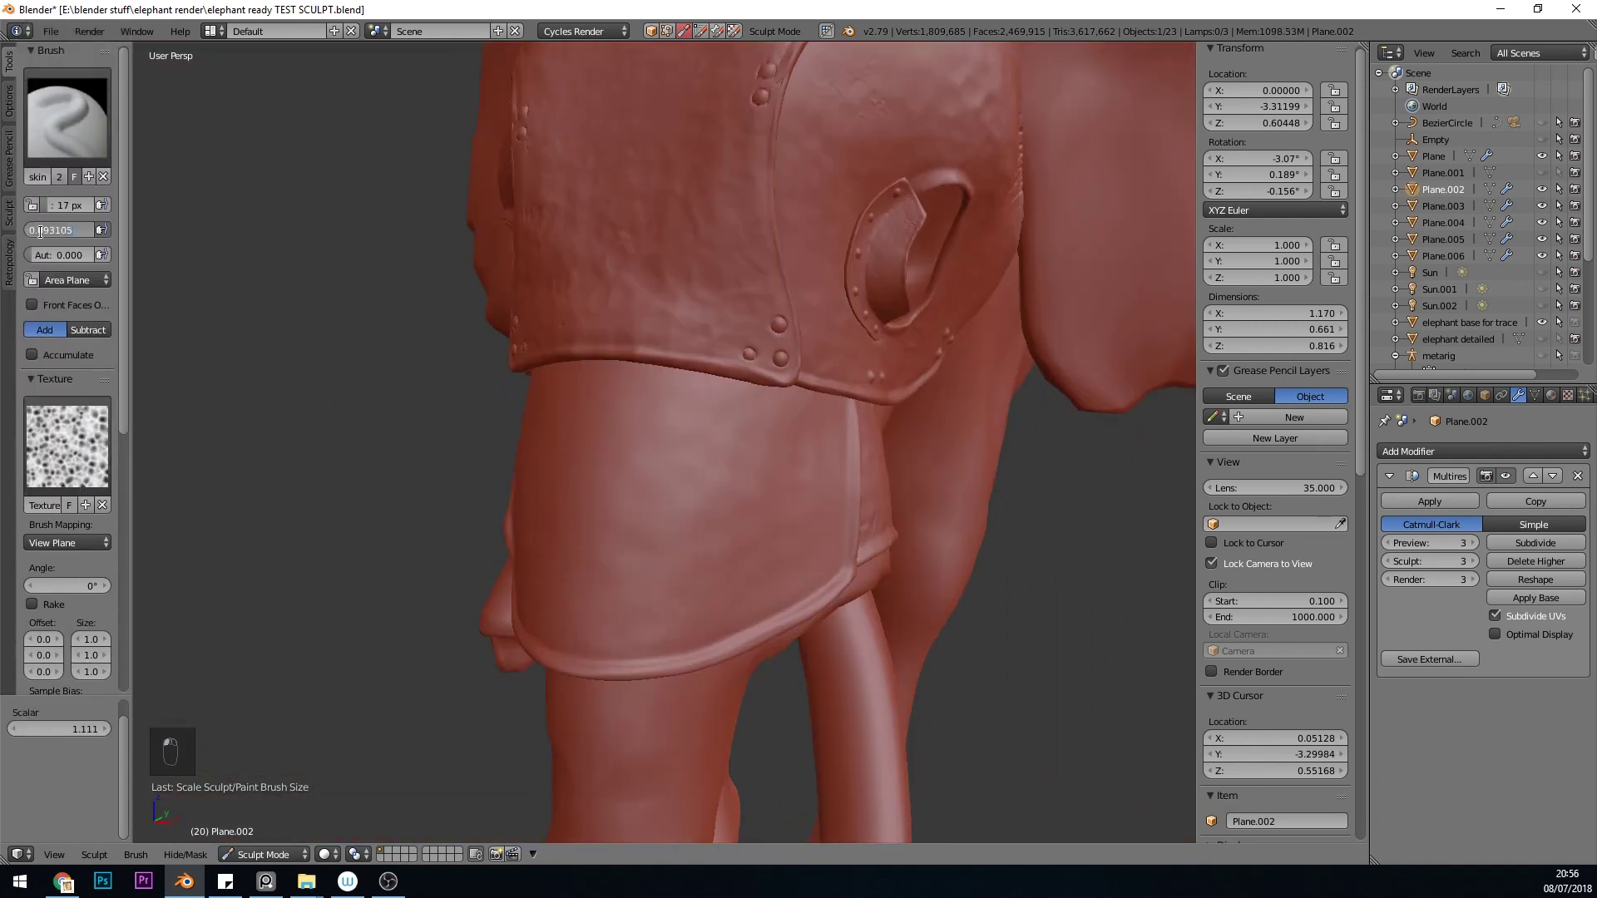
{"action": "left_click", "coordinate": [1534, 543]}
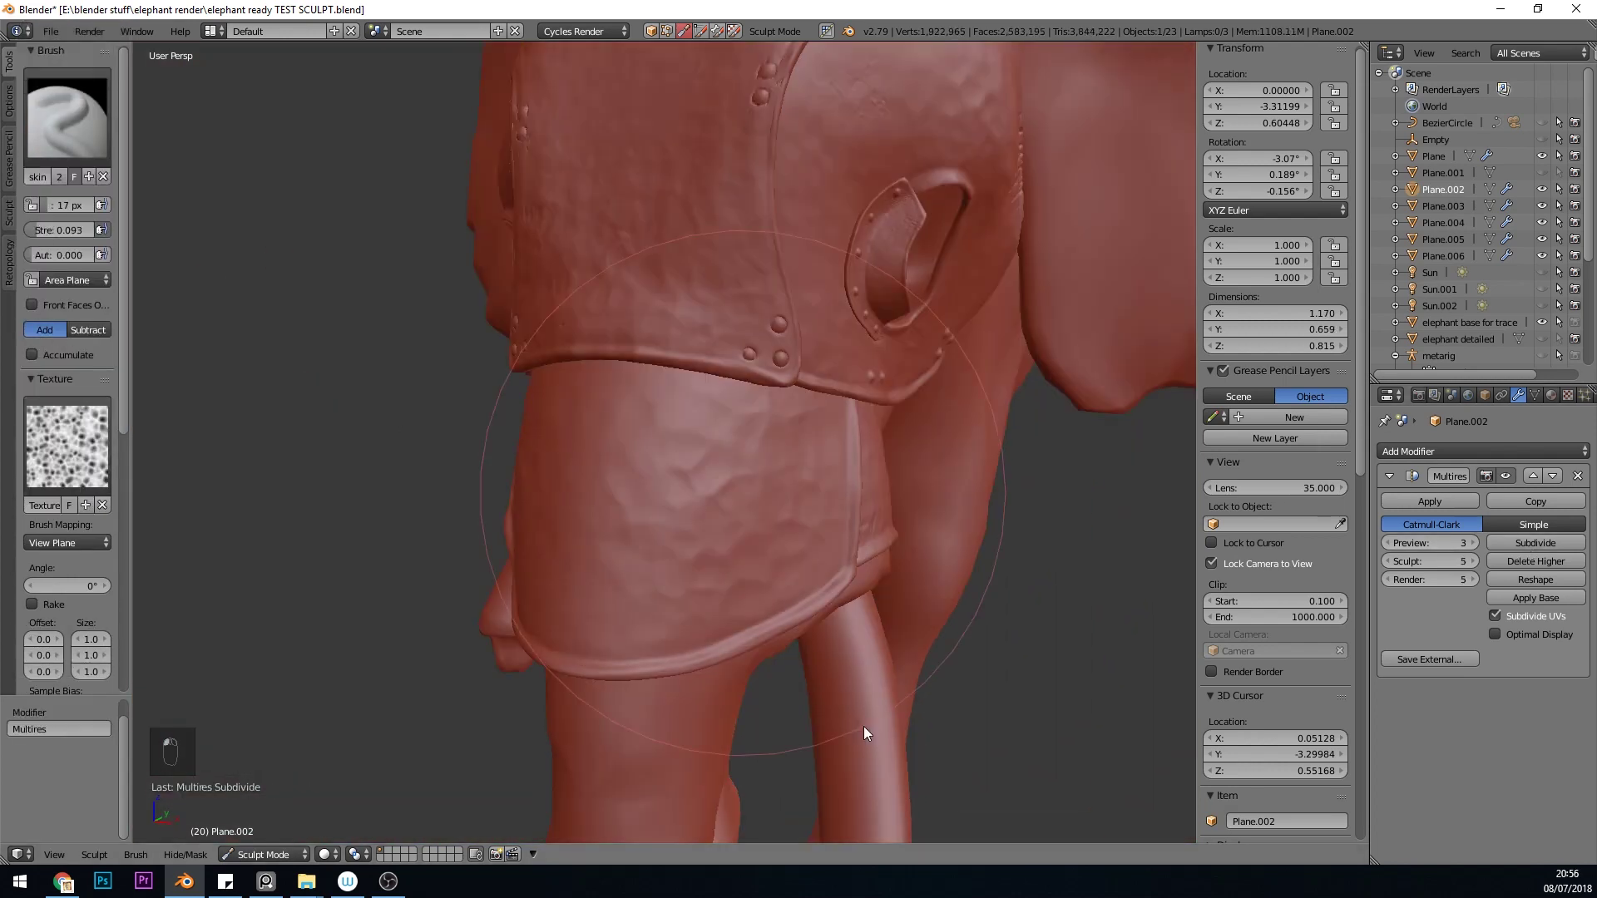
Step: Switch the brush to the scratch texture Texture.003 for the plate's surface and undo the last stroke
{"action": "mouse_move", "coordinate": [864, 726]}
{"action": "middle_mouse_down", "text": "ctrl"}
{"action": "mouse_move", "coordinate": [741, 607]}
{"action": "mouse_move", "coordinate": [583, 624]}
{"action": "middle_mouse_up", "text": "ctrl"}
{"action": "left_click", "coordinate": [66, 446]}
{"action": "left_click", "coordinate": [263, 522]}
{"action": "key", "text": "ctrl+z"}
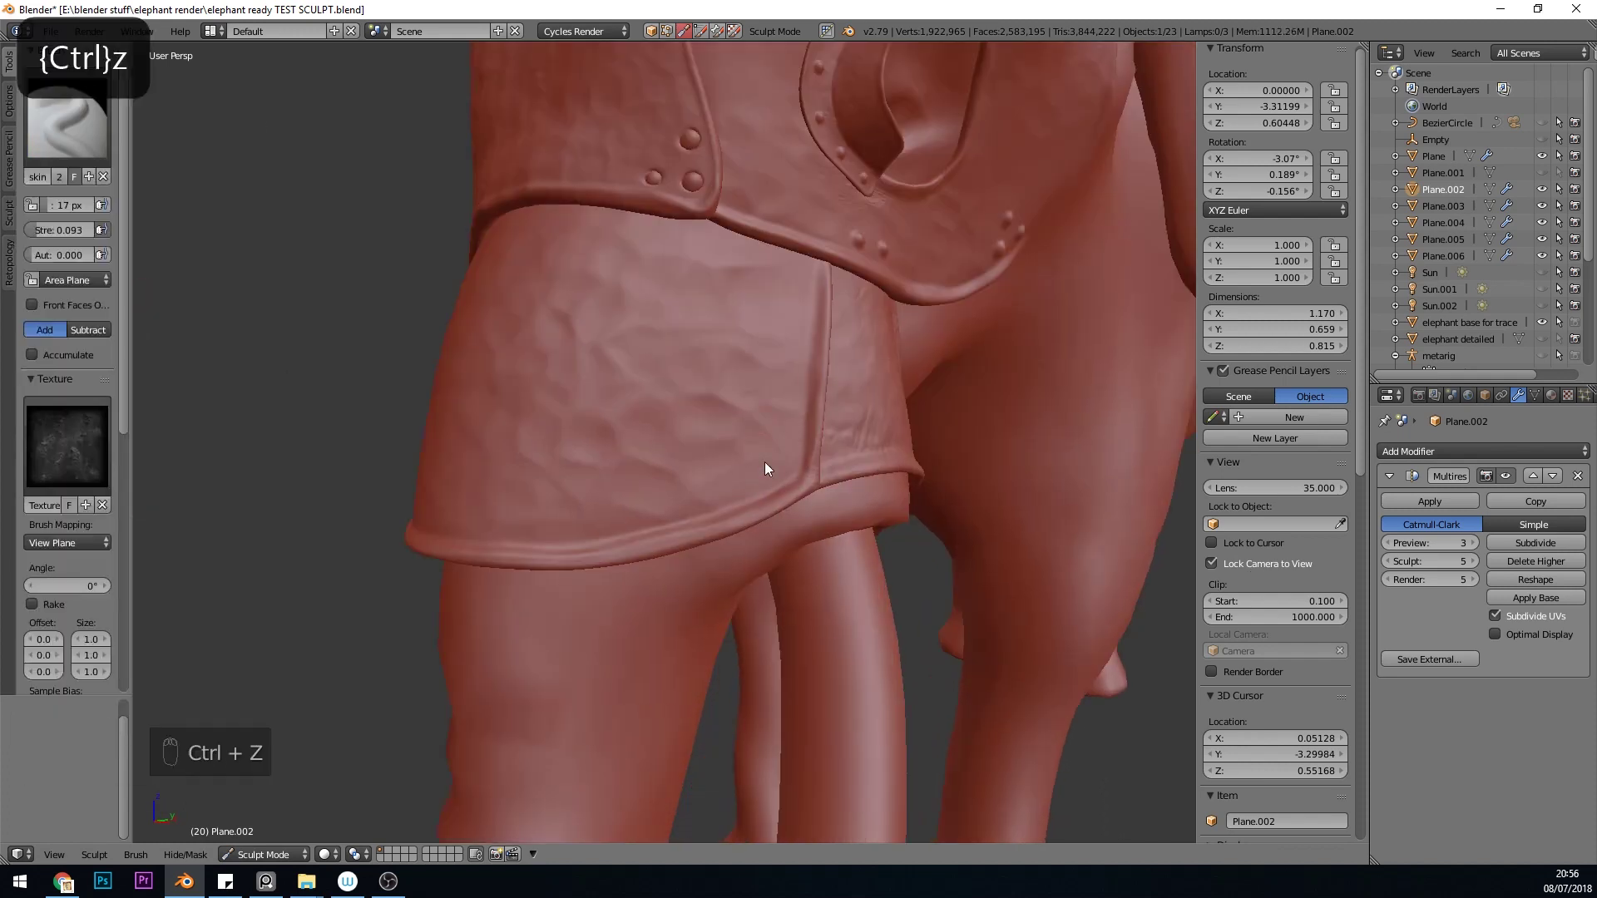
{"action": "mouse_move", "coordinate": [765, 462]}
{"action": "middle_mouse_down"}
{"action": "mouse_move", "coordinate": [530, 328]}
{"action": "mouse_move", "coordinate": [813, 556]}
{"action": "mouse_move", "coordinate": [832, 632]}
{"action": "middle_mouse_up"}
{"action": "mouse_move", "coordinate": [831, 632]}
{"action": "middle_mouse_down", "text": "ctrl"}
{"action": "mouse_move", "coordinate": [747, 549]}
{"action": "mouse_move", "coordinate": [740, 582]}
{"action": "middle_mouse_up", "text": "ctrl"}
{"action": "scroll", "coordinate": [57, 578], "scroll_direction": "down", "scroll_amount": 8}
Step: Switch the brush to the round white Texture.002 for stamping rivets beside the plate's side rim
{"action": "left_click", "coordinate": [67, 62]}
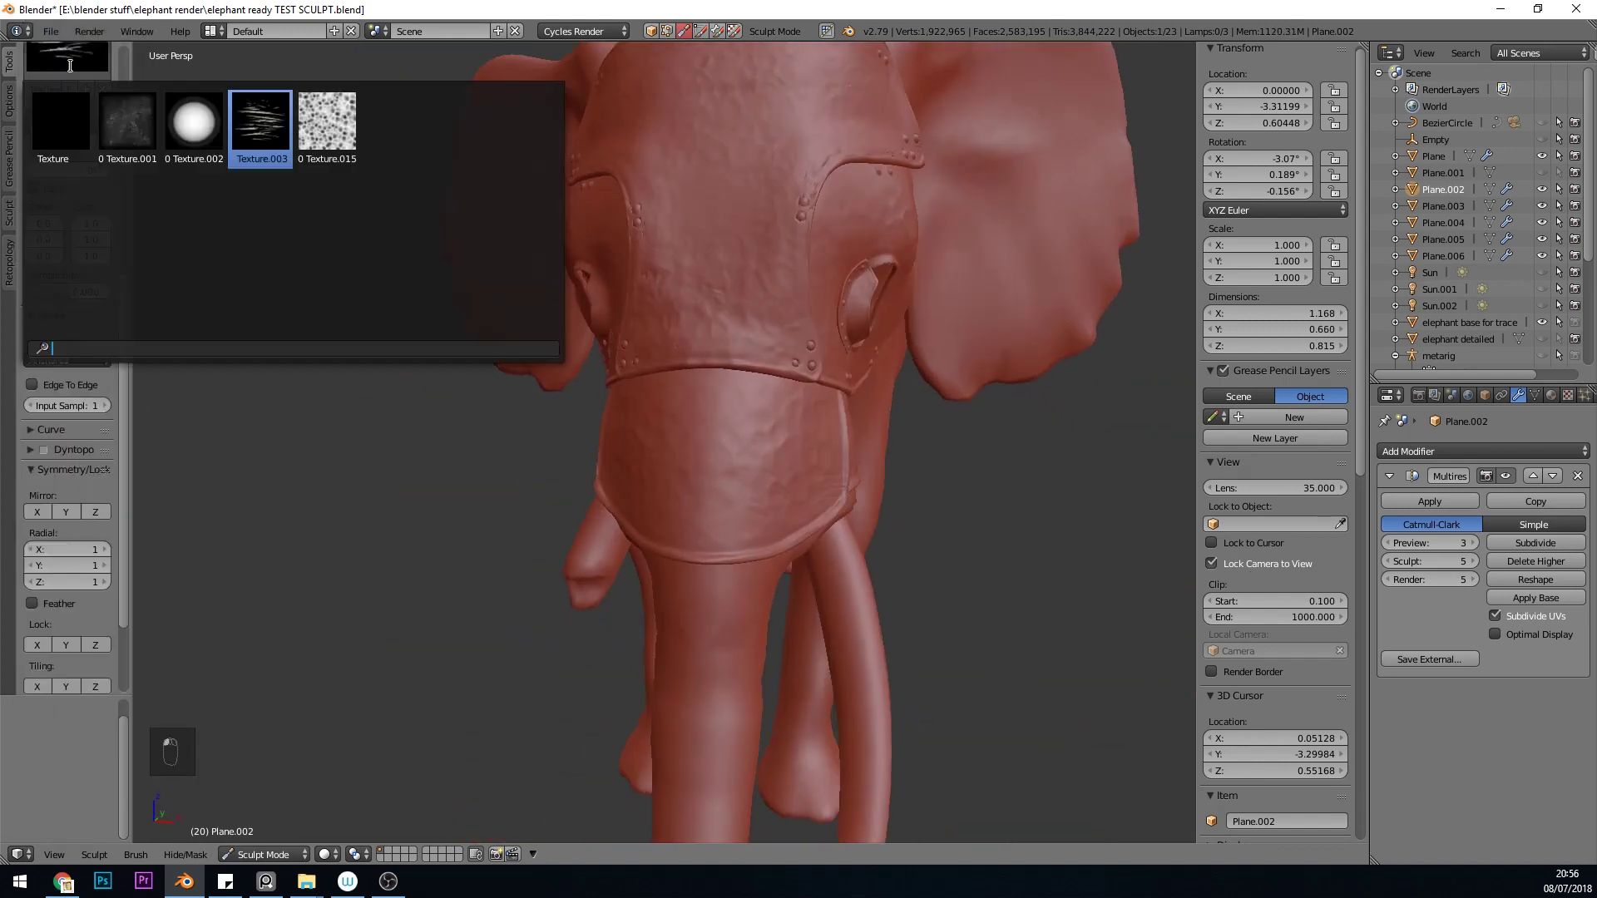
{"action": "left_click", "coordinate": [192, 127]}
{"action": "middle_click_drag", "start_coordinate": [957, 499], "coordinate": [873, 516]}
{"action": "middle_click_drag", "start_coordinate": [873, 516], "coordinate": [878, 603], "text": "ctrl"}
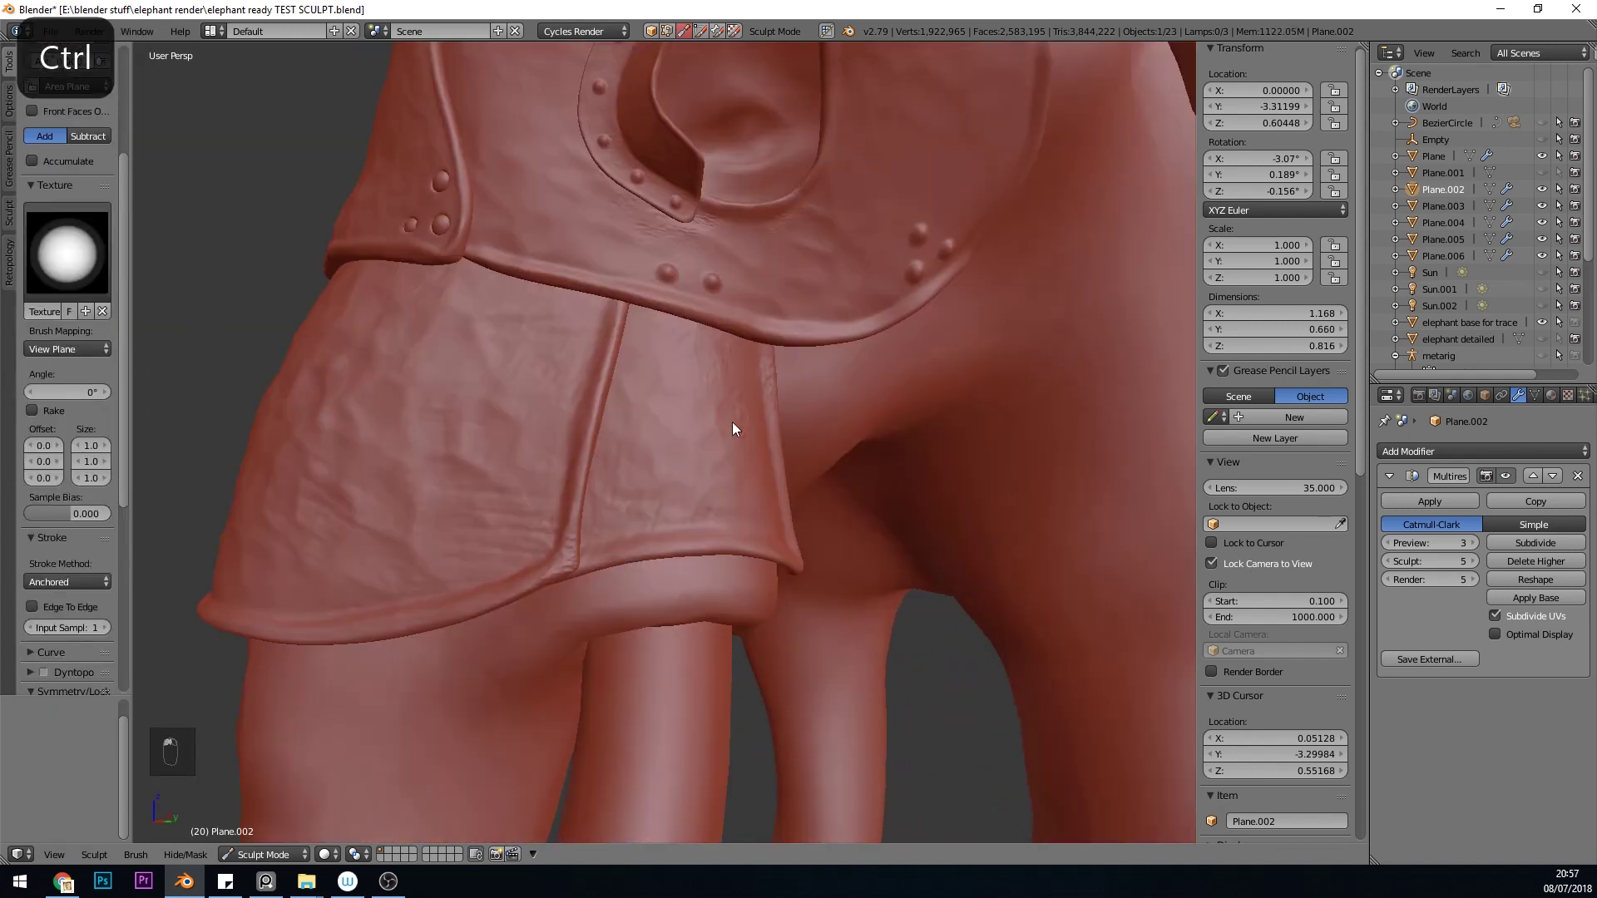
{"action": "middle_click_drag", "start_coordinate": [732, 422], "coordinate": [757, 441]}
{"action": "scroll", "coordinate": [66, 218], "scroll_direction": "up", "scroll_amount": 8}
{"action": "mouse_move", "coordinate": [759, 318]}
{"action": "left_mouse_down"}
{"action": "mouse_move", "coordinate": [770, 338]}
{"action": "mouse_move", "coordinate": [755, 348]}
{"action": "left_mouse_up"}
{"action": "key", "text": "ctrl+z"}
{"action": "key", "text": "ctrl+z"}
Step: Enlarge the brush to 26 px and stamp rivets beside the upper and lower ends of the plate's side rim
{"action": "key", "text": "bracketright"}
{"action": "key", "text": "bracketright"}
{"action": "key", "text": "bracketright"}
{"action": "key", "text": "bracketright"}
{"action": "key", "text": "bracketright"}
{"action": "key", "text": "bracketright"}
{"action": "key", "text": "bracketright"}
{"action": "left_click_drag", "start_coordinate": [736, 367], "coordinate": [748, 387]}
{"action": "middle_click_drag", "start_coordinate": [753, 384], "coordinate": [812, 553], "text": "shift"}
{"action": "key", "text": "bracketright"}
{"action": "middle_click_drag", "start_coordinate": [715, 570], "coordinate": [745, 208], "text": "shift"}
{"action": "left_click_drag", "start_coordinate": [730, 354], "coordinate": [732, 442]}
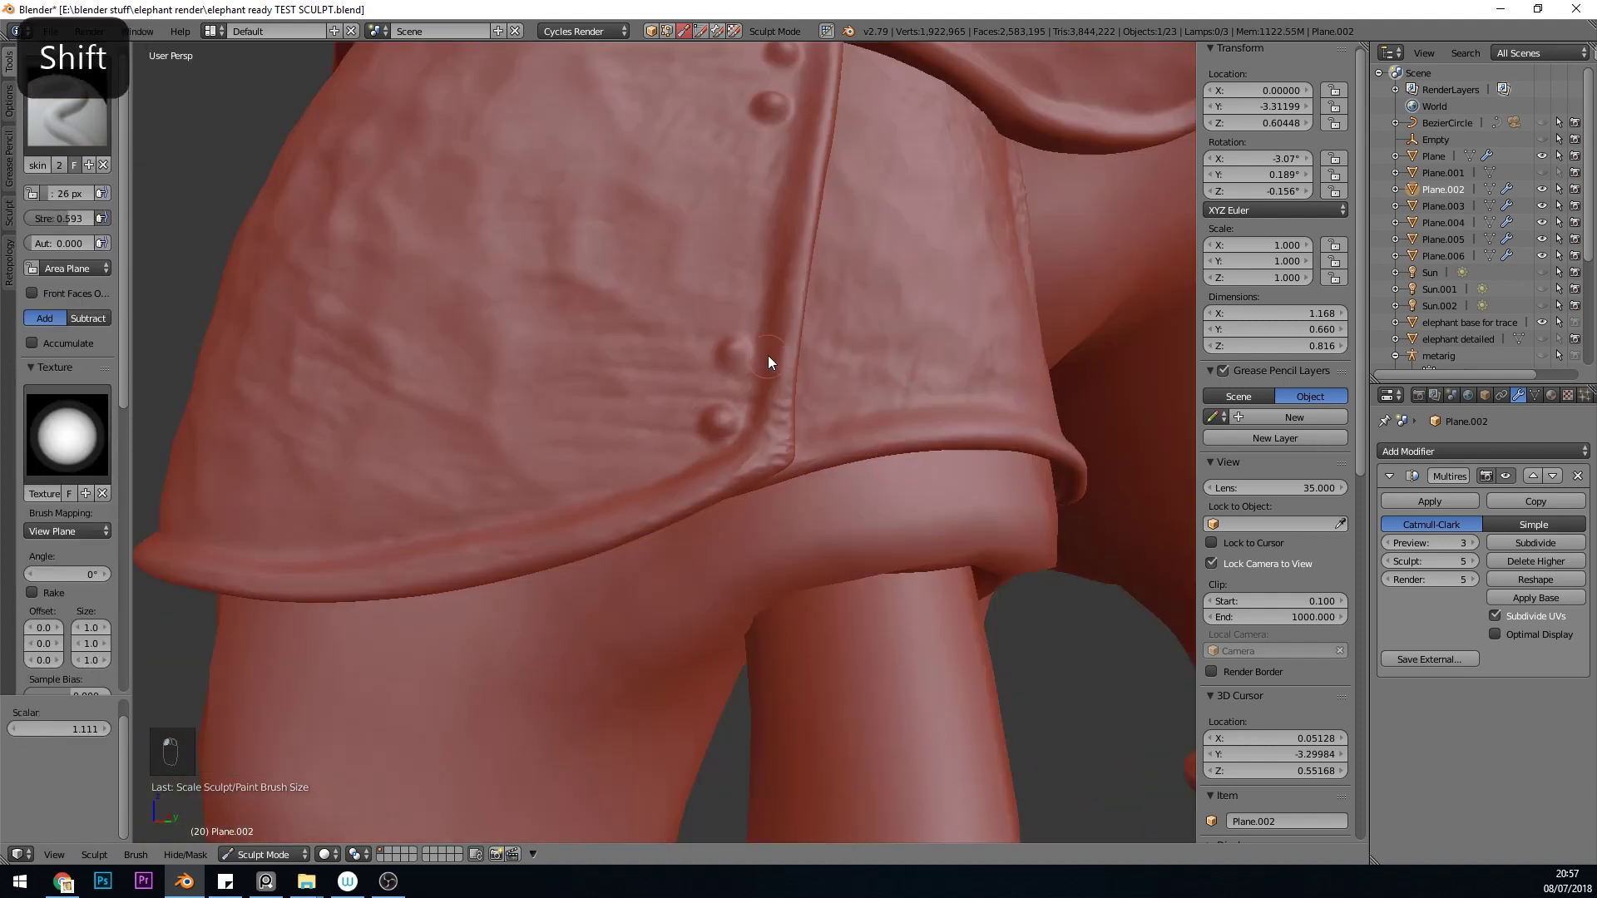
{"action": "key", "text": "ctrl+z"}
Step: Undo the last few brush strokes on the plate
{"action": "middle_click_drag", "start_coordinate": [734, 440], "coordinate": [849, 453]}
{"action": "mouse_move", "coordinate": [849, 454]}
{"action": "middle_mouse_down", "text": "ctrl"}
{"action": "mouse_move", "coordinate": [850, 525]}
{"action": "mouse_move", "coordinate": [762, 557]}
{"action": "middle_mouse_up", "text": "ctrl"}
{"action": "scroll", "coordinate": [762, 557], "scroll_direction": "up", "scroll_amount": 3}
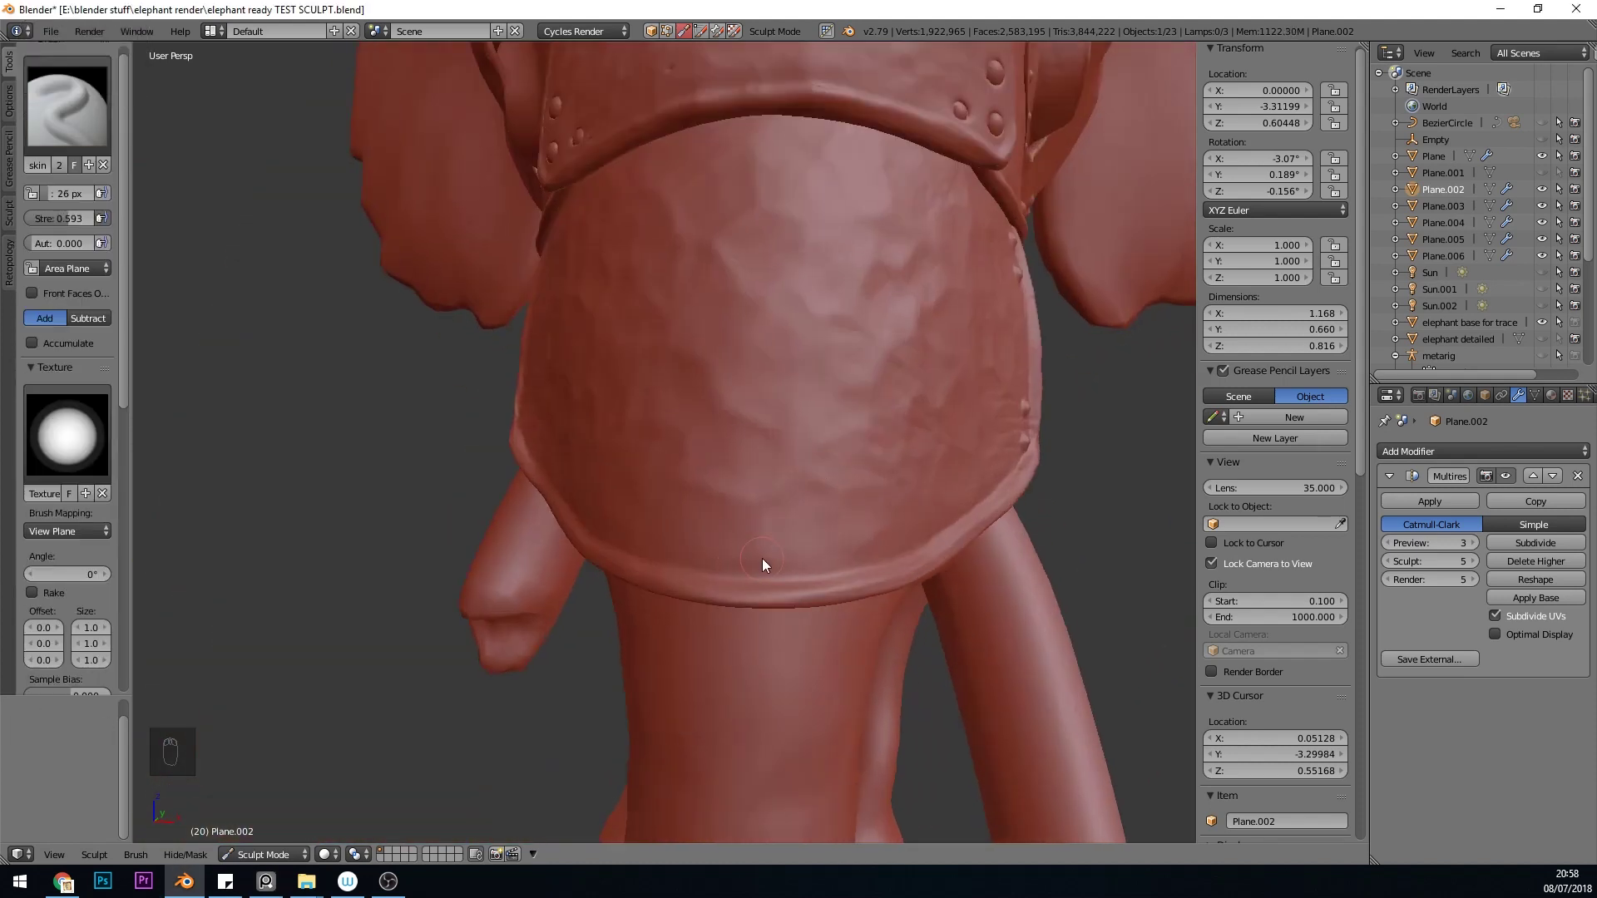
{"action": "key", "text": "ctrl+z"}
{"action": "key", "text": "ctrl+z"}
{"action": "key", "text": "ctrl+z"}
{"action": "key", "text": "ctrl+z"}
{"action": "key", "text": "ctrl+z"}
{"action": "key", "text": "ctrl+z"}
Step: Stamp a pair of rivets just above the middle of the plate's lower rim
{"action": "scroll", "coordinate": [67, 416], "scroll_direction": "down", "scroll_amount": 8}
{"action": "middle_click_drag", "start_coordinate": [956, 499], "coordinate": [865, 508]}
{"action": "middle_click_drag", "start_coordinate": [865, 507], "coordinate": [901, 350], "text": "ctrl"}
{"action": "left_click_drag", "start_coordinate": [901, 338], "coordinate": [916, 366]}
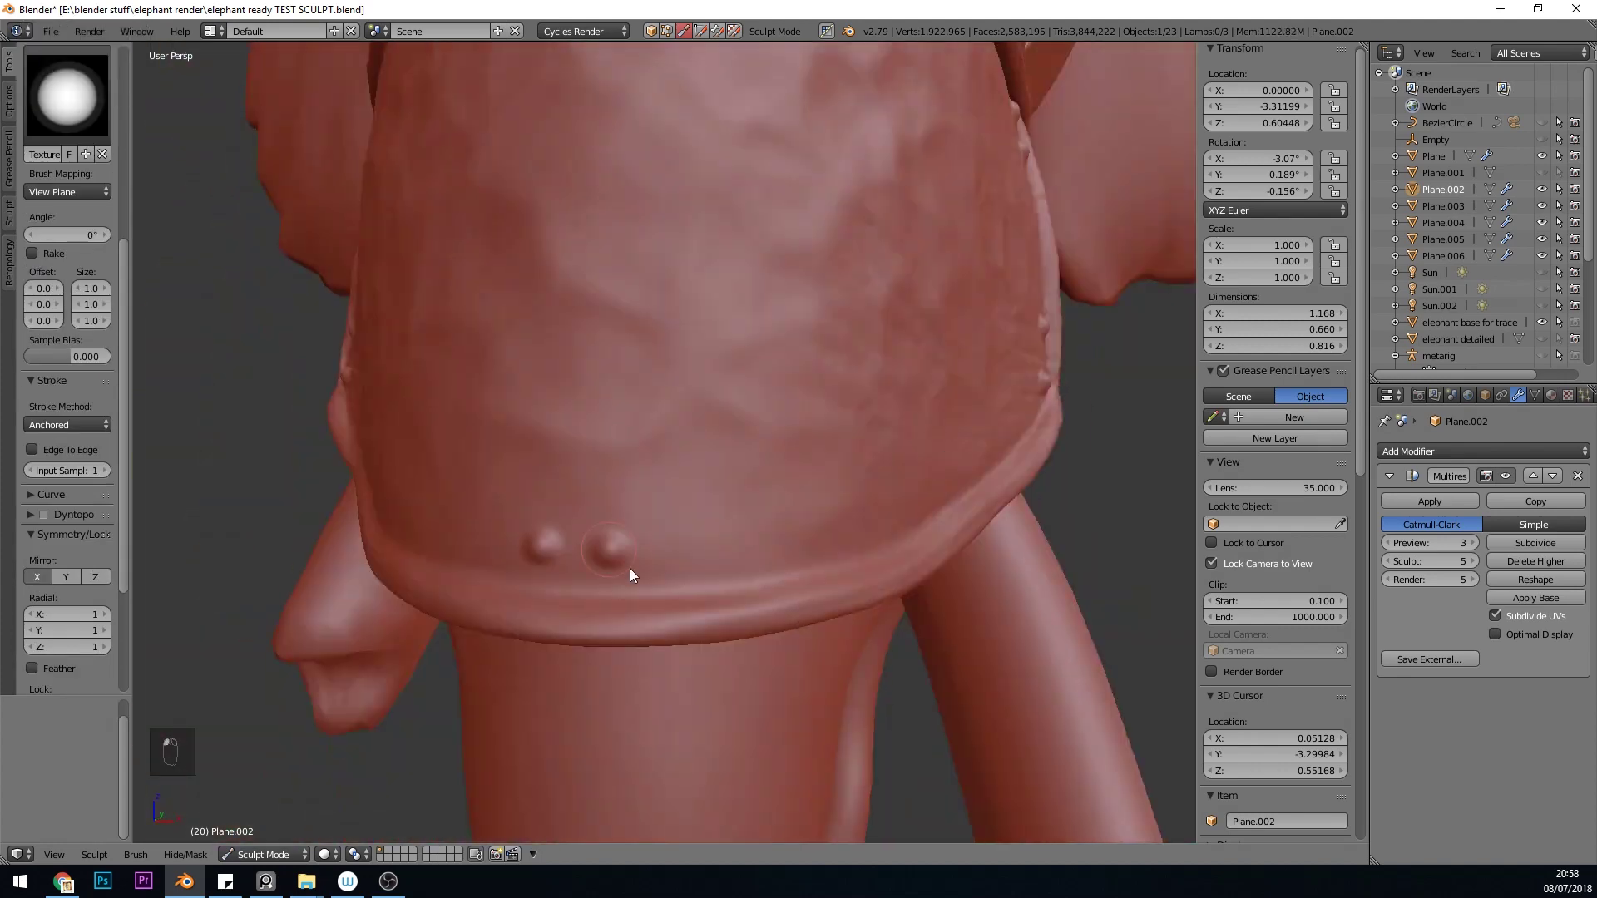